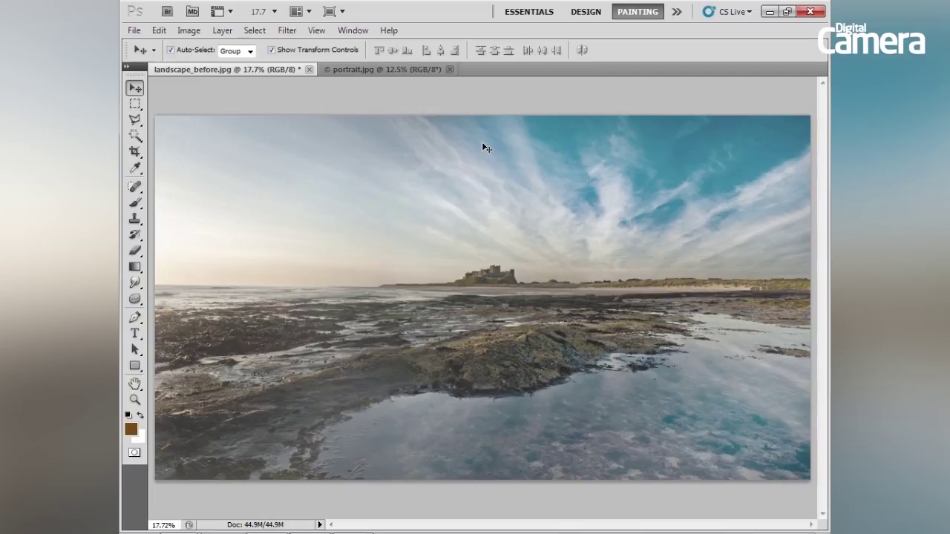
View portrait.jpg, return to landscape_before.jpg, and dock the Layers panel beside the image
{"action": "left_click", "coordinate": [389, 71]}
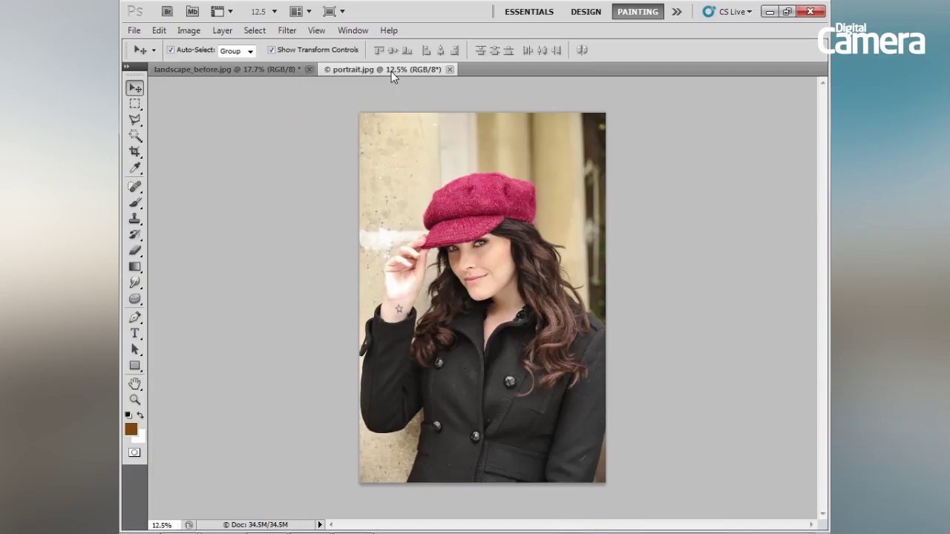
{"action": "left_click", "coordinate": [271, 72]}
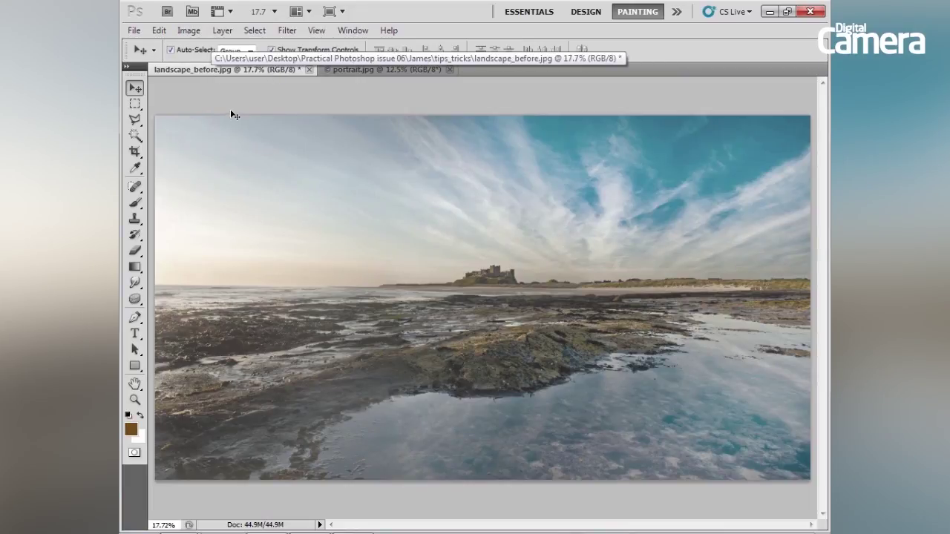
{"action": "left_click", "coordinate": [356, 31]}
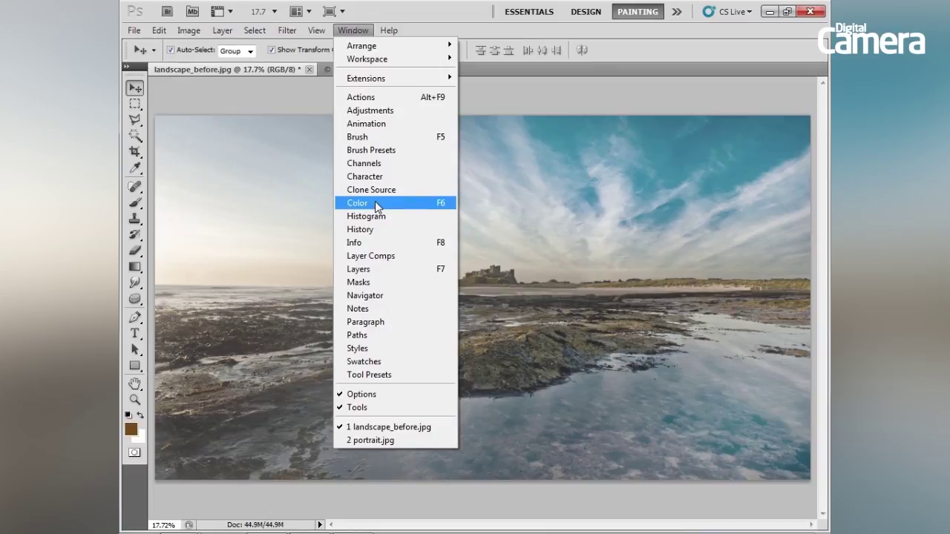
{"action": "left_click", "coordinate": [367, 270]}
{"action": "left_click_drag", "start_coordinate": [404, 85], "coordinate": [821, 130]}
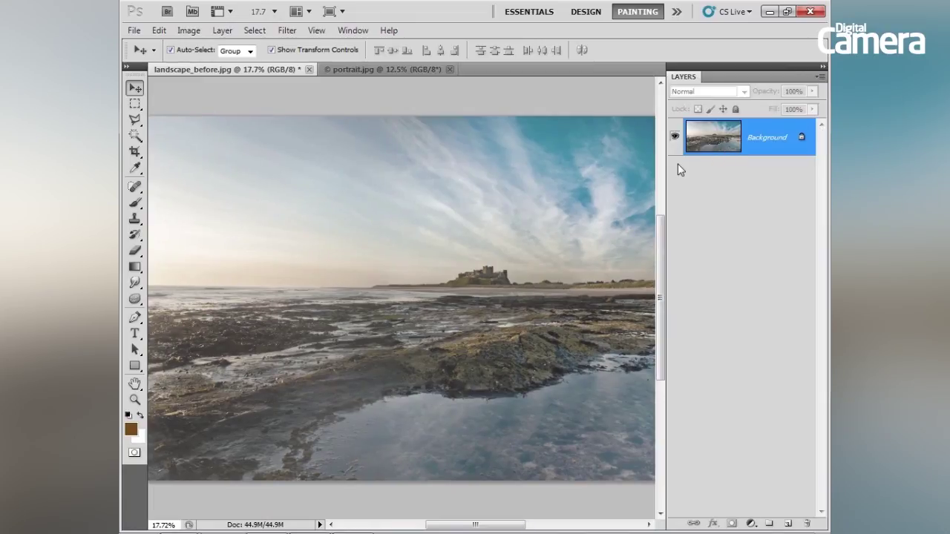
Show the Adjustments panel and dock it directly beneath the Layers panel
{"action": "left_click", "coordinate": [339, 34]}
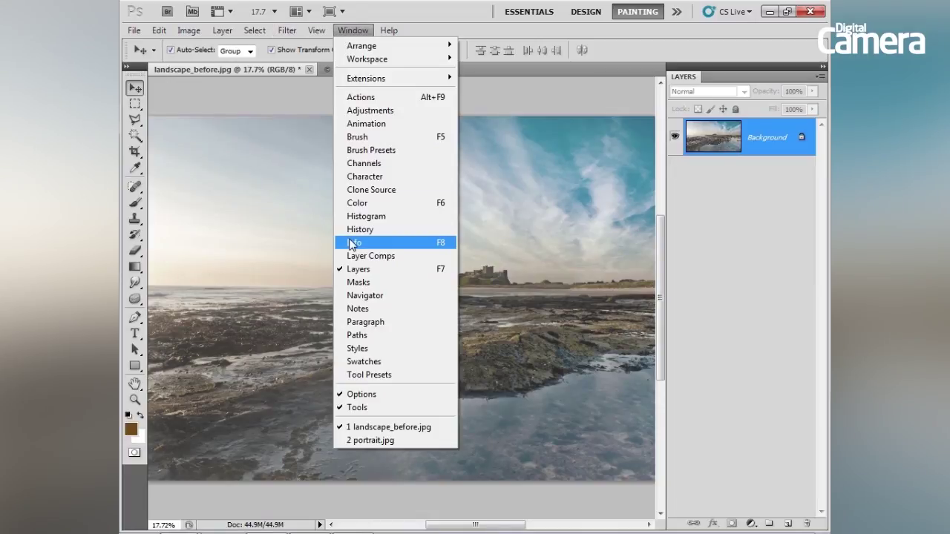
{"action": "left_click", "coordinate": [369, 111]}
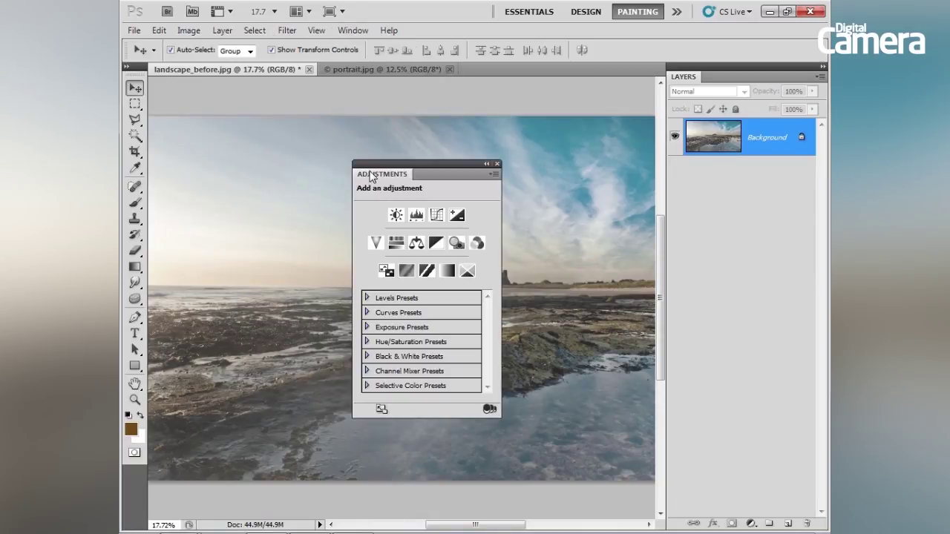
{"action": "left_click_drag", "start_coordinate": [371, 176], "coordinate": [695, 522]}
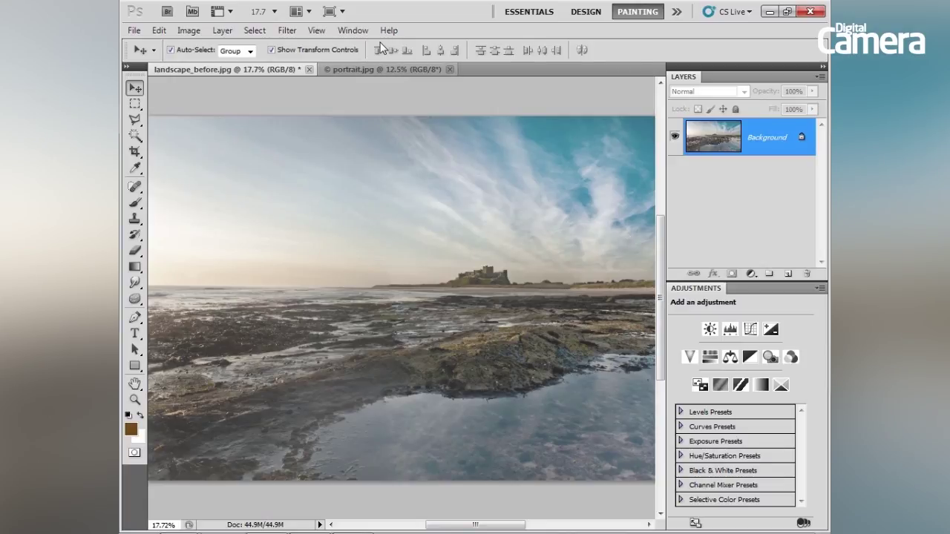
Start saving the current panel layout as a new workspace
{"action": "left_click", "coordinate": [353, 30]}
{"action": "mouse_move", "coordinate": [387, 64]}
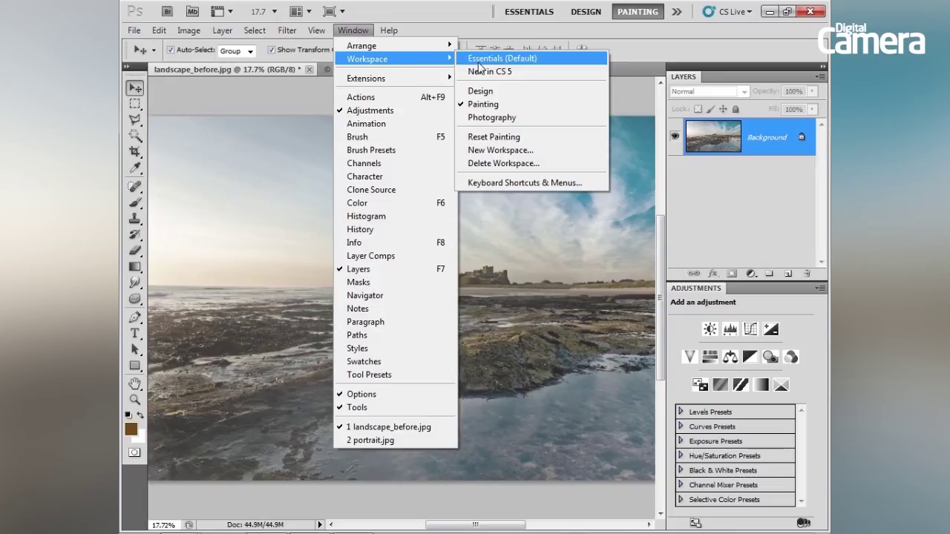
{"action": "left_click", "coordinate": [510, 150]}
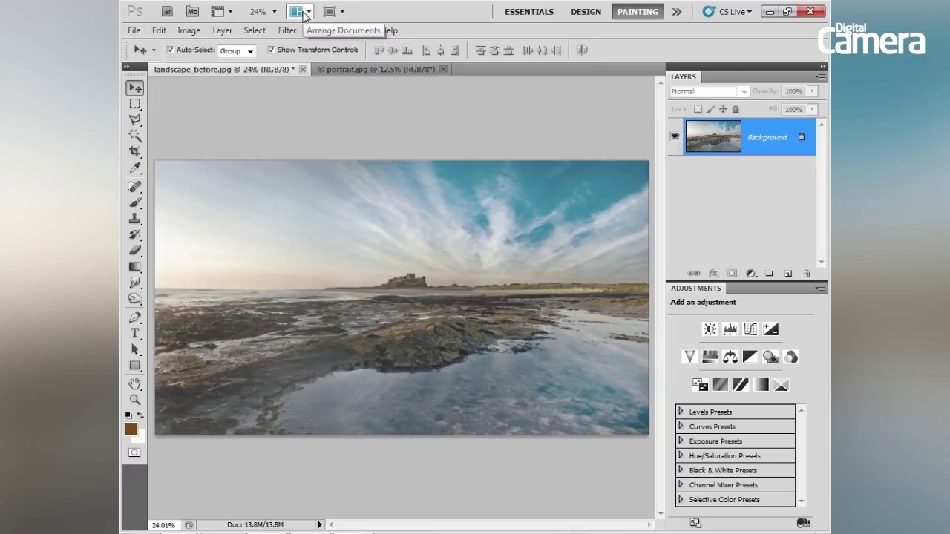
Tile the landscape and portrait images side by side and return to the consolidated single-image view
{"action": "left_click", "coordinate": [304, 15]}
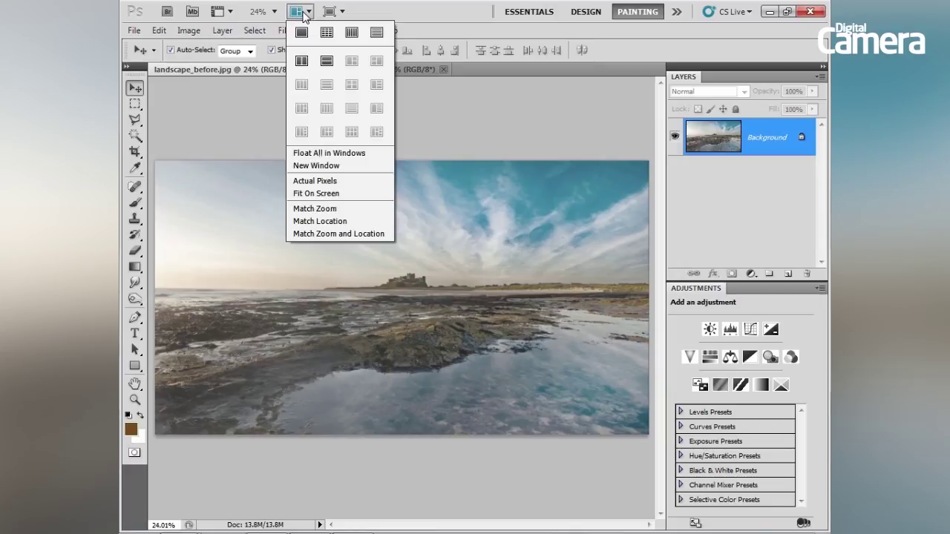
{"action": "left_click", "coordinate": [302, 63]}
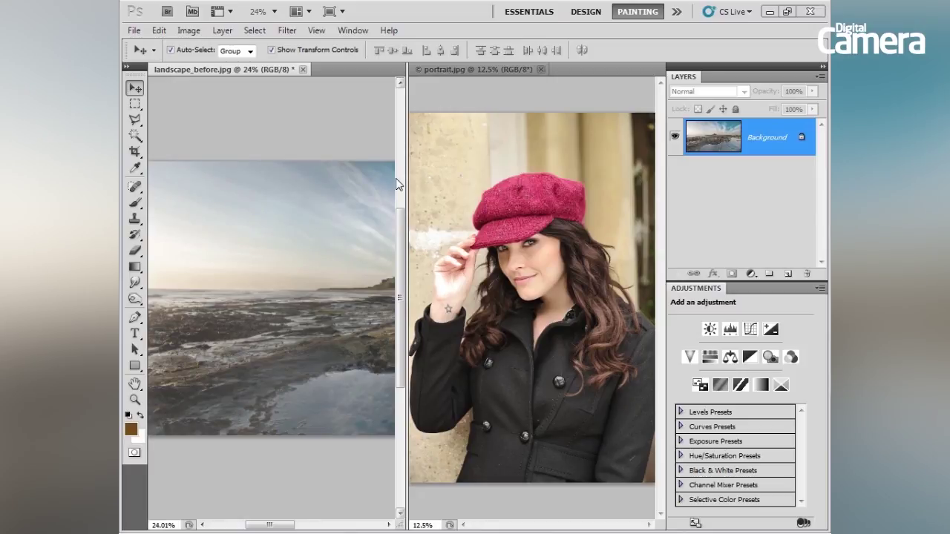
{"action": "left_click", "coordinate": [308, 12]}
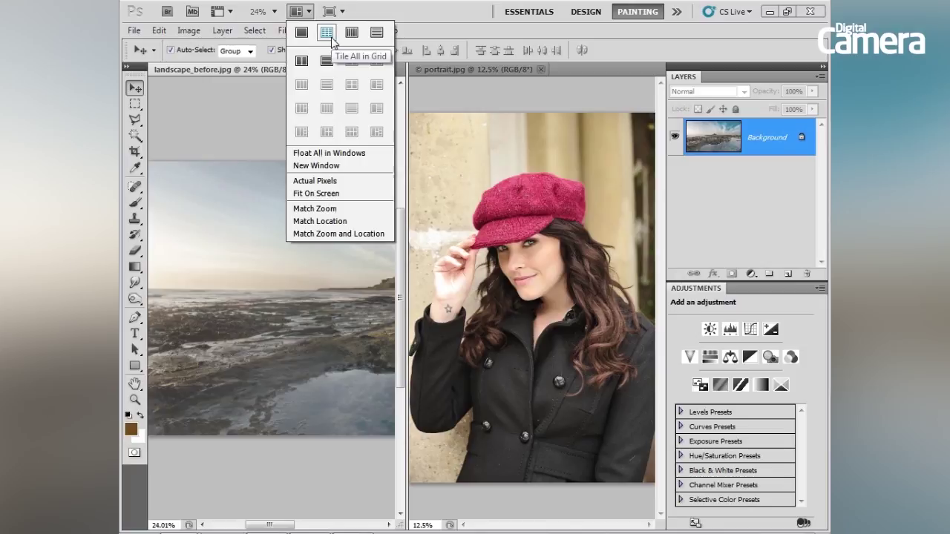
{"action": "left_click", "coordinate": [302, 34]}
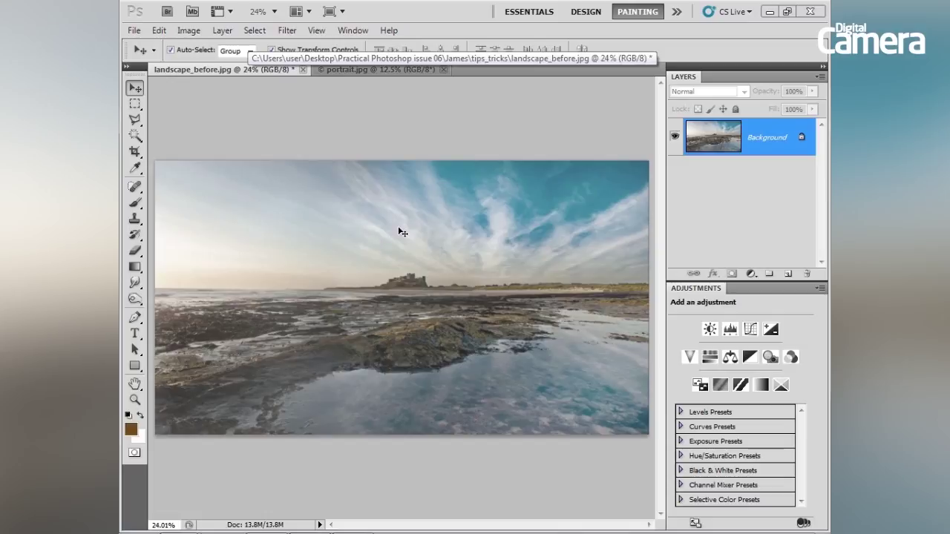
Add a new layer above the landscape Background and fill it with 50% Gray at 100% opacity
{"action": "left_click", "coordinate": [789, 274]}
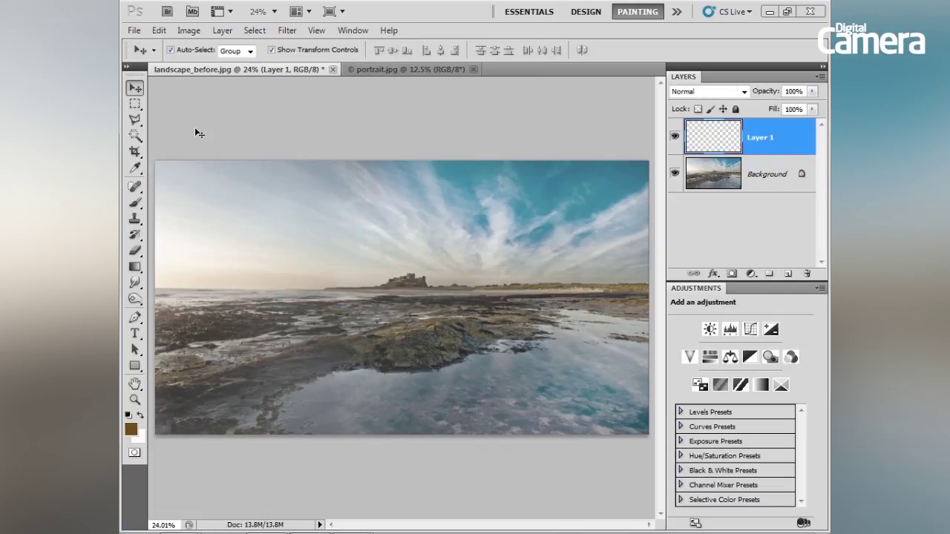
{"action": "left_click", "coordinate": [159, 31]}
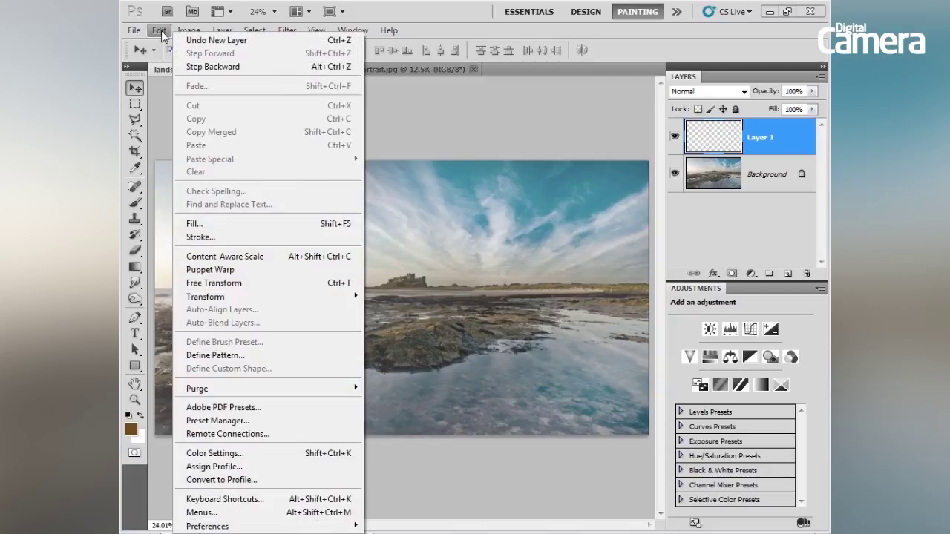
{"action": "left_click", "coordinate": [200, 224]}
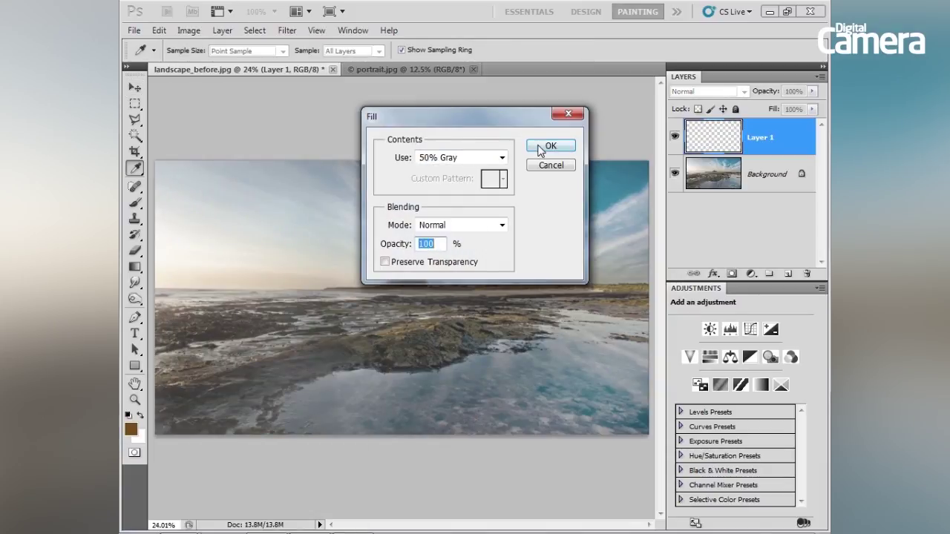
{"action": "left_click", "coordinate": [549, 146]}
Set the grey-filled layer's blending mode to Overlay
{"action": "key", "text": "v"}
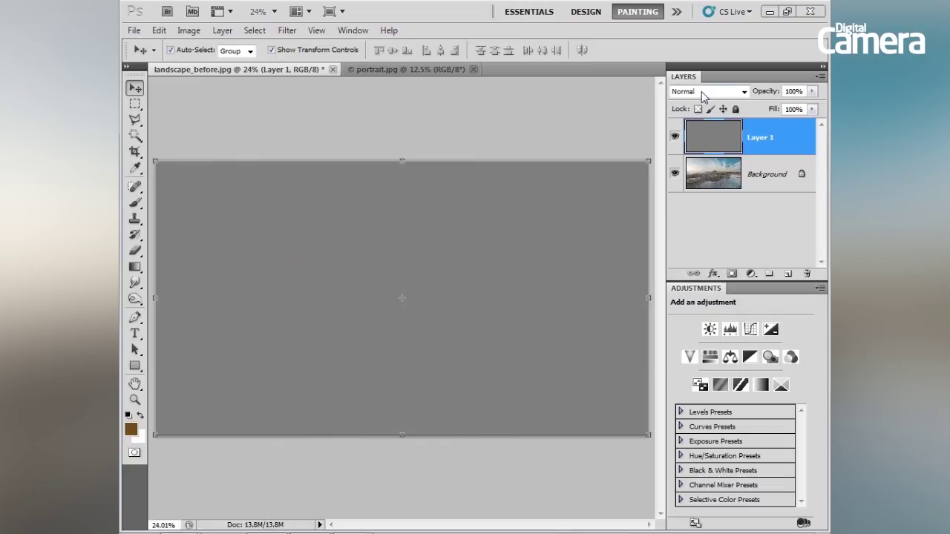
{"action": "left_click", "coordinate": [742, 91]}
{"action": "left_click", "coordinate": [717, 274]}
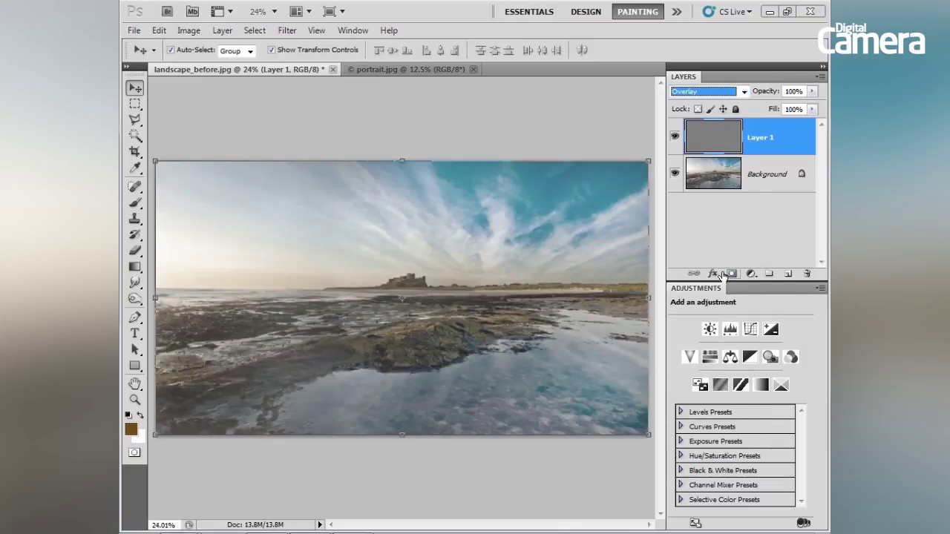
Try the Burn tool on the blue part of the sky with a small 28 px brush and undo the stroke
{"action": "left_click", "coordinate": [135, 300]}
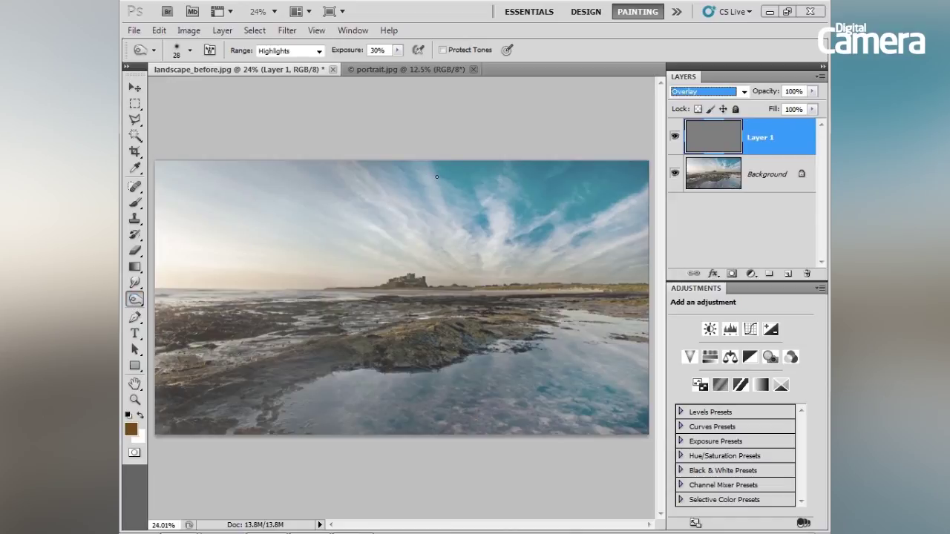
{"action": "left_click", "coordinate": [502, 171]}
{"action": "left_click_drag", "start_coordinate": [443, 171], "coordinate": [508, 171]}
{"action": "key", "text": "ctrl+z"}
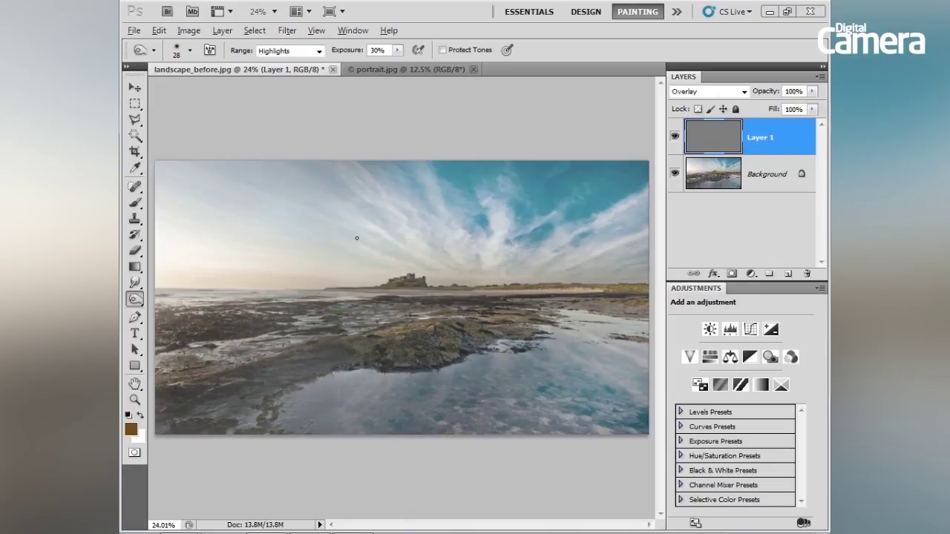
Burn the upper sky and the lower foreground on the grey layer with a 628 px brush at 30% exposure
{"action": "mouse_move", "coordinate": [357, 238]}
{"action": "left_mouse_down"}
{"action": "mouse_move", "coordinate": [430, 238]}
{"action": "mouse_move", "coordinate": [406, 238]}
{"action": "mouse_move", "coordinate": [416, 239]}
{"action": "mouse_move", "coordinate": [414, 293]}
{"action": "mouse_move", "coordinate": [416, 183]}
{"action": "mouse_move", "coordinate": [403, 319]}
{"action": "mouse_move", "coordinate": [405, 198]}
{"action": "left_mouse_up"}
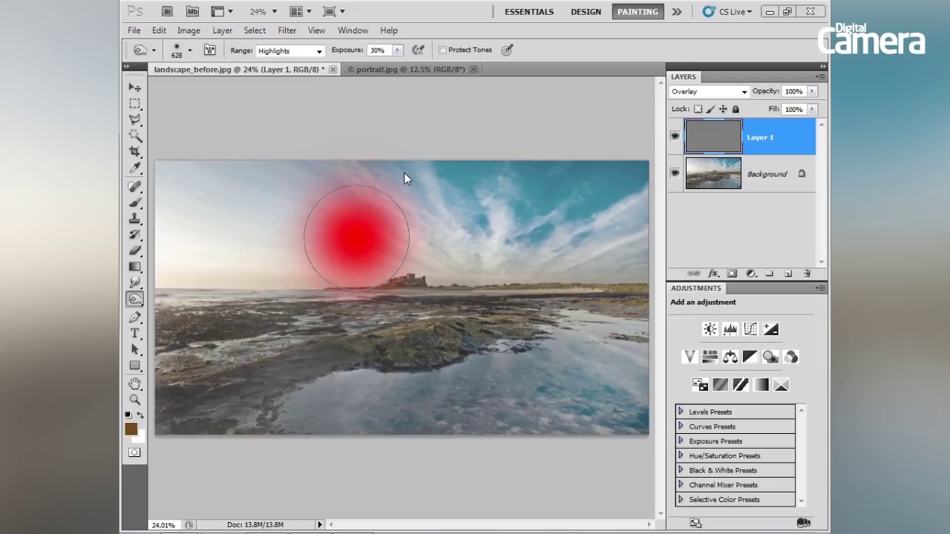
{"action": "left_click_drag", "start_coordinate": [404, 164], "coordinate": [404, 165]}
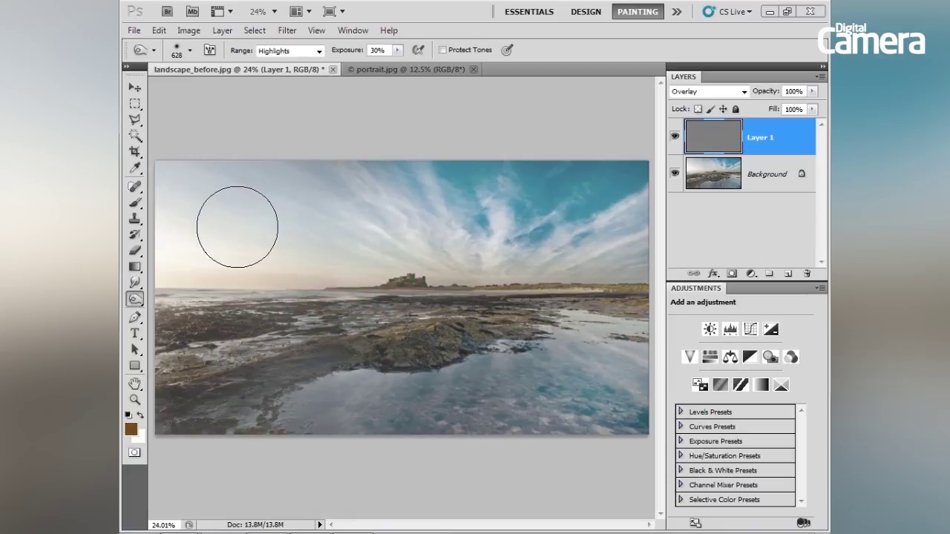
{"action": "mouse_move", "coordinate": [521, 196]}
{"action": "left_mouse_down"}
{"action": "mouse_move", "coordinate": [642, 193]}
{"action": "mouse_move", "coordinate": [402, 192]}
{"action": "mouse_move", "coordinate": [627, 185]}
{"action": "mouse_move", "coordinate": [627, 212]}
{"action": "mouse_move", "coordinate": [506, 219]}
{"action": "mouse_move", "coordinate": [220, 216]}
{"action": "mouse_move", "coordinate": [148, 202]}
{"action": "mouse_move", "coordinate": [389, 180]}
{"action": "mouse_move", "coordinate": [274, 178]}
{"action": "mouse_move", "coordinate": [496, 177]}
{"action": "left_mouse_up"}
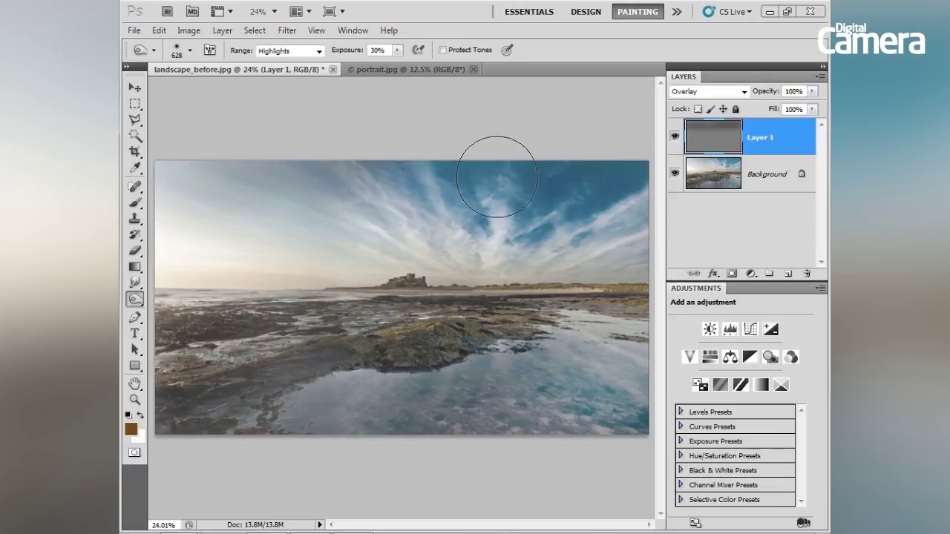
{"action": "mouse_move", "coordinate": [341, 429]}
{"action": "left_mouse_down"}
{"action": "mouse_move", "coordinate": [558, 441]}
{"action": "mouse_move", "coordinate": [643, 397]}
{"action": "mouse_move", "coordinate": [534, 457]}
{"action": "mouse_move", "coordinate": [318, 462]}
{"action": "left_mouse_up"}
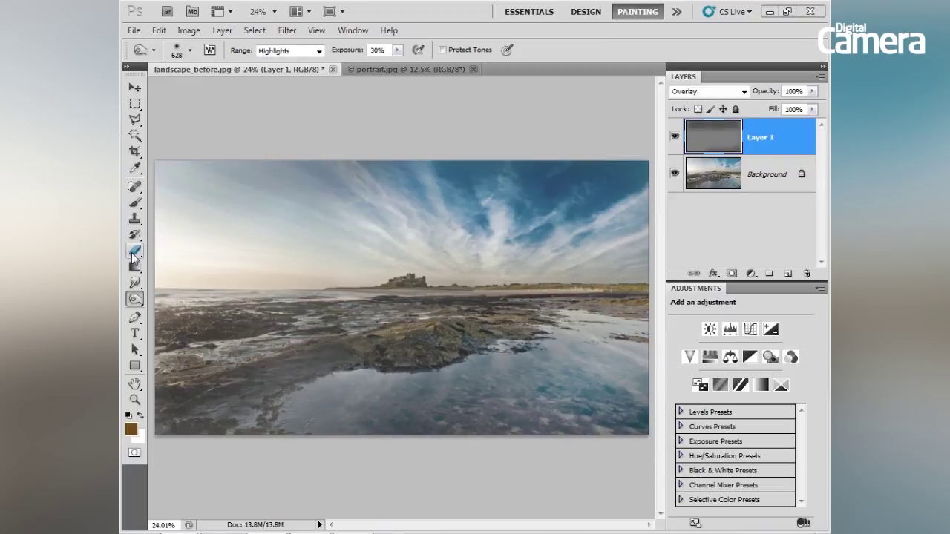
Set up the Dodge tool with the Midtones range, 18% exposure and a 900 px brush
{"action": "right_click", "coordinate": [135, 299]}
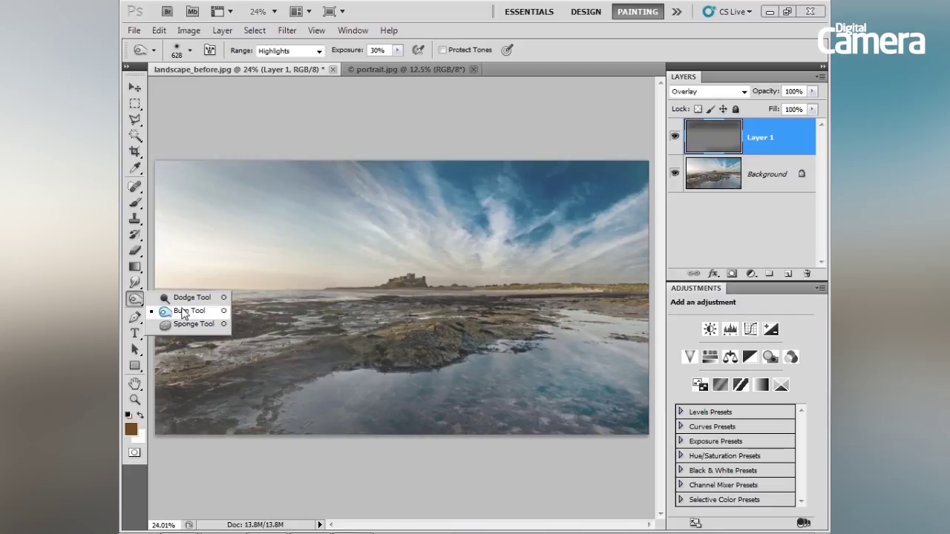
{"action": "left_click", "coordinate": [183, 312]}
{"action": "left_click_drag", "start_coordinate": [346, 52], "coordinate": [324, 56]}
{"action": "key", "text": "bracketleft"}
{"action": "key", "text": "bracketleft"}
{"action": "key", "text": "bracketleft"}
{"action": "key", "text": "bracketleft"}
{"action": "key", "text": "bracketleft"}
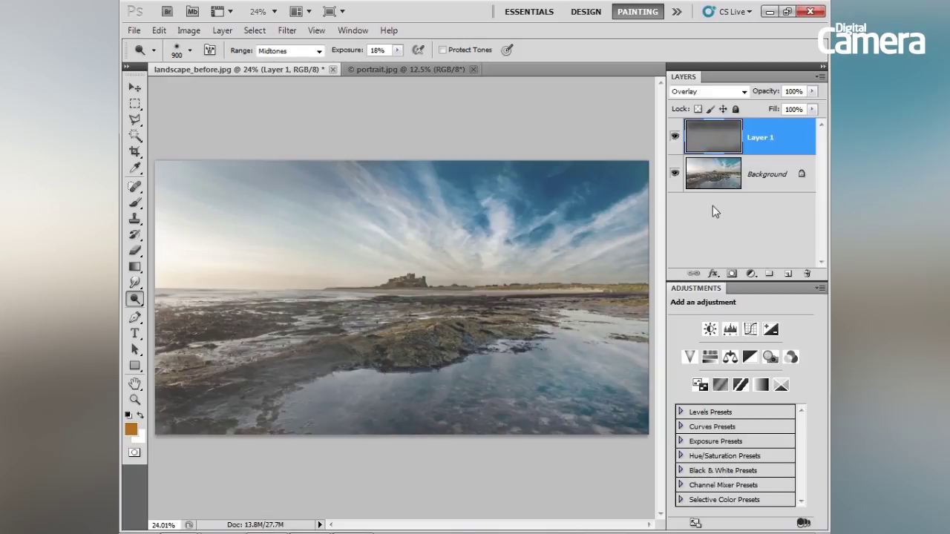
Duplicate the Background layer and choose a slightly brighter orange foreground colour for the Brush tool
{"action": "left_click", "coordinate": [704, 182]}
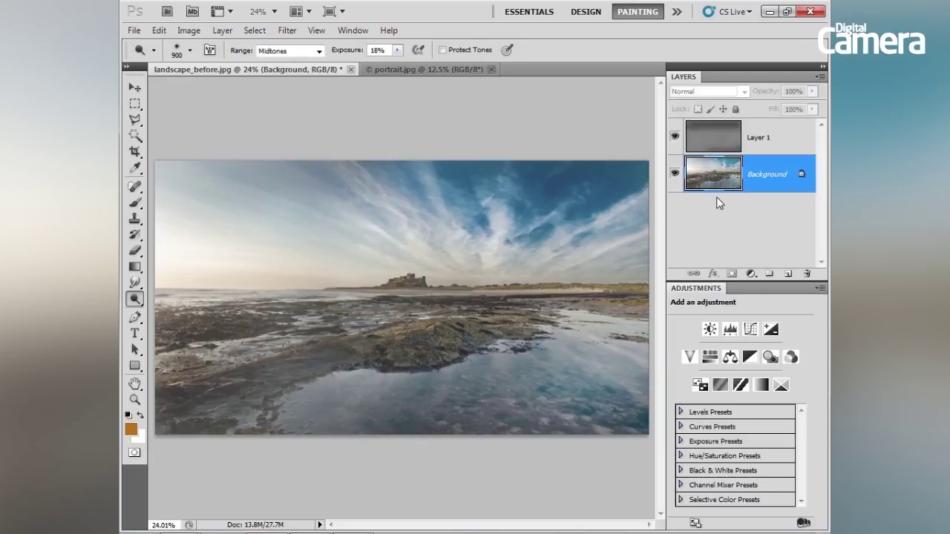
{"action": "key", "text": "ctrl+j"}
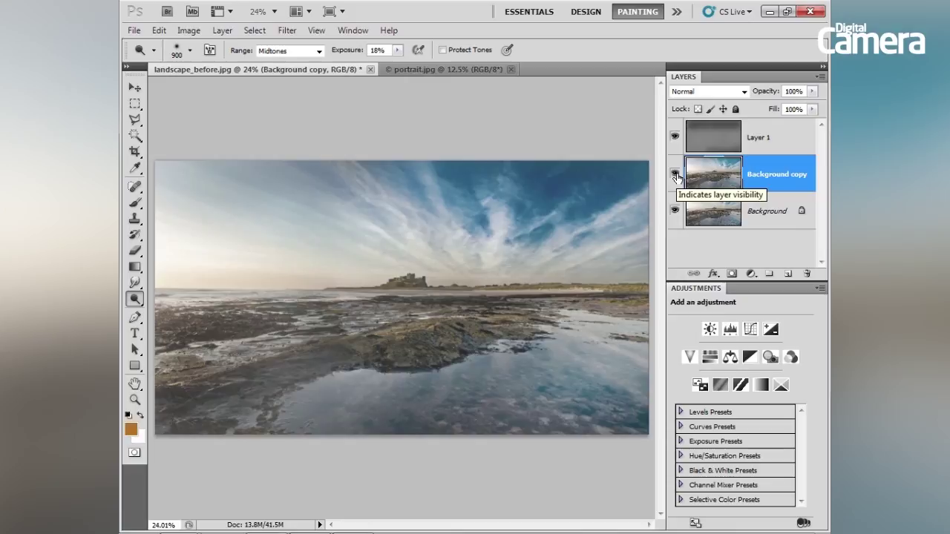
{"action": "left_click", "coordinate": [133, 203]}
{"action": "left_click", "coordinate": [130, 428]}
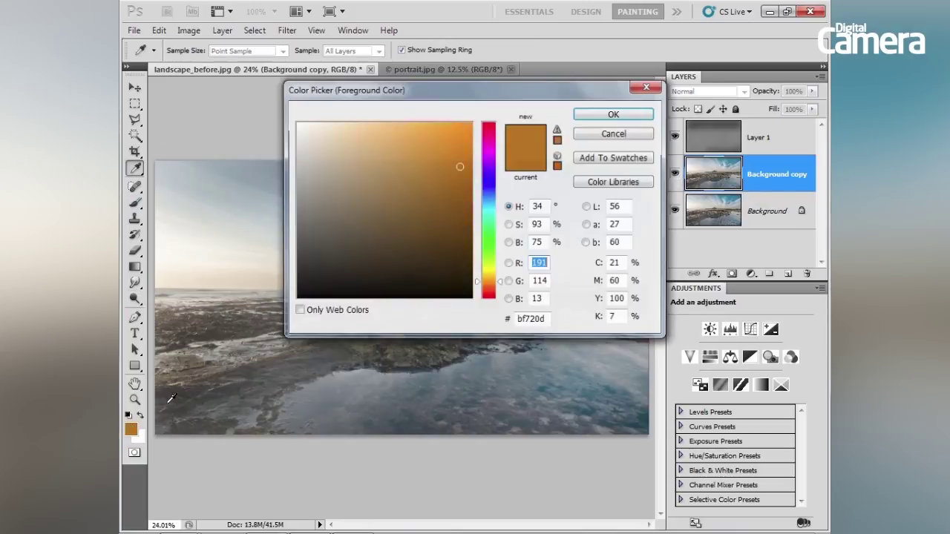
{"action": "left_click_drag", "start_coordinate": [458, 164], "coordinate": [455, 159]}
{"action": "left_click", "coordinate": [594, 116]}
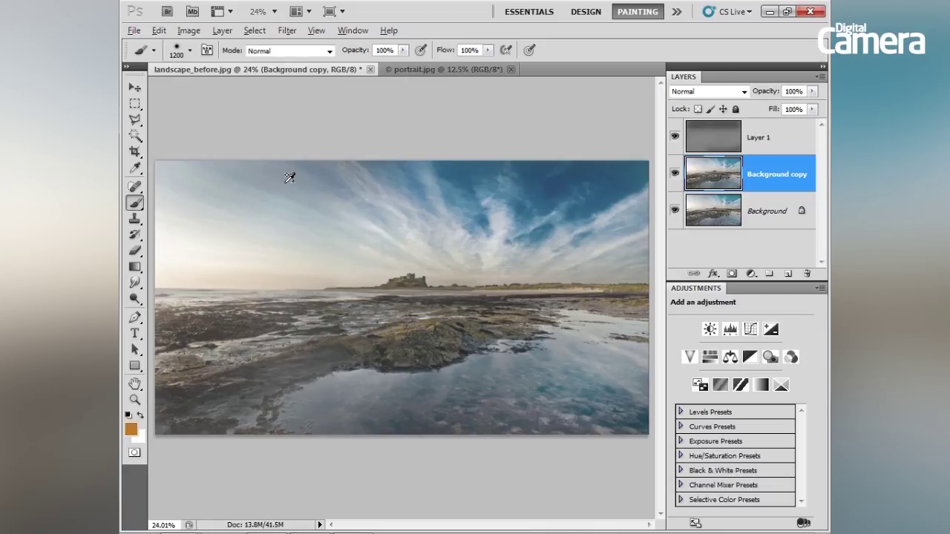
Set the Brush tool's blending mode to Soft Light
{"action": "key", "text": "shift+alt+f"}
{"action": "key", "text": "shift+alt+o"}
{"action": "key", "text": "shift+alt+h"}
{"action": "key", "text": "shift+alt+f"}
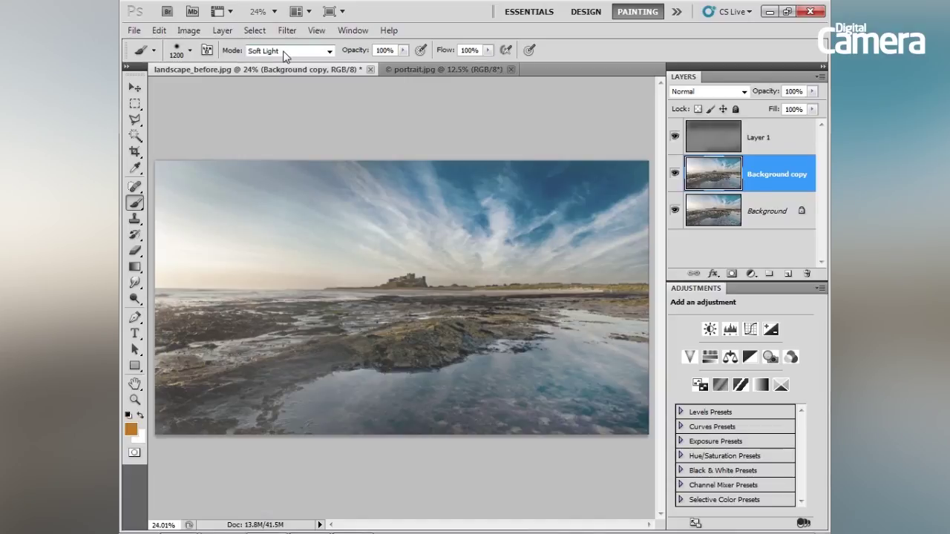
Paint orange over the sky and the foreground water on the duplicated layer with a 1000 px brush
{"action": "key", "text": "bracketleft"}
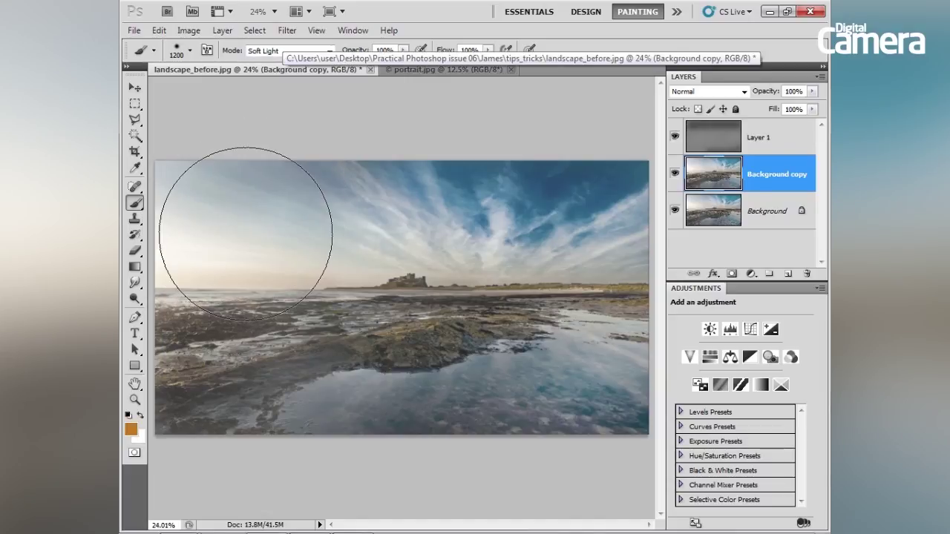
{"action": "key", "text": "bracketleft"}
{"action": "mouse_move", "coordinate": [203, 222]}
{"action": "left_mouse_down"}
{"action": "mouse_move", "coordinate": [329, 201]}
{"action": "mouse_move", "coordinate": [556, 197]}
{"action": "mouse_move", "coordinate": [689, 233]}
{"action": "left_mouse_up"}
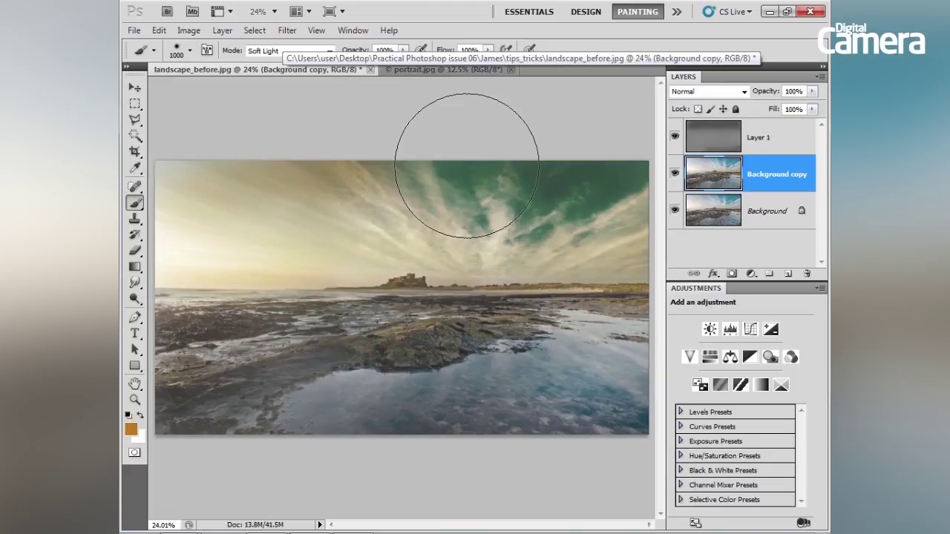
{"action": "mouse_move", "coordinate": [382, 471]}
{"action": "left_mouse_down"}
{"action": "mouse_move", "coordinate": [517, 470]}
{"action": "mouse_move", "coordinate": [643, 413]}
{"action": "mouse_move", "coordinate": [446, 488]}
{"action": "mouse_move", "coordinate": [297, 498]}
{"action": "mouse_move", "coordinate": [552, 477]}
{"action": "mouse_move", "coordinate": [625, 394]}
{"action": "left_mouse_up"}
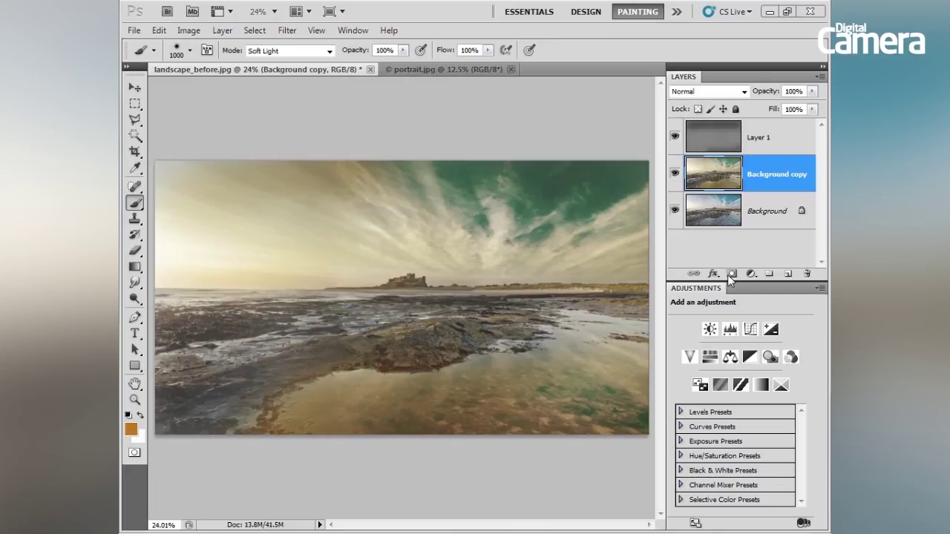
Add a new blank layer directly above the orange-tinted Background copy
{"action": "left_click", "coordinate": [788, 276]}
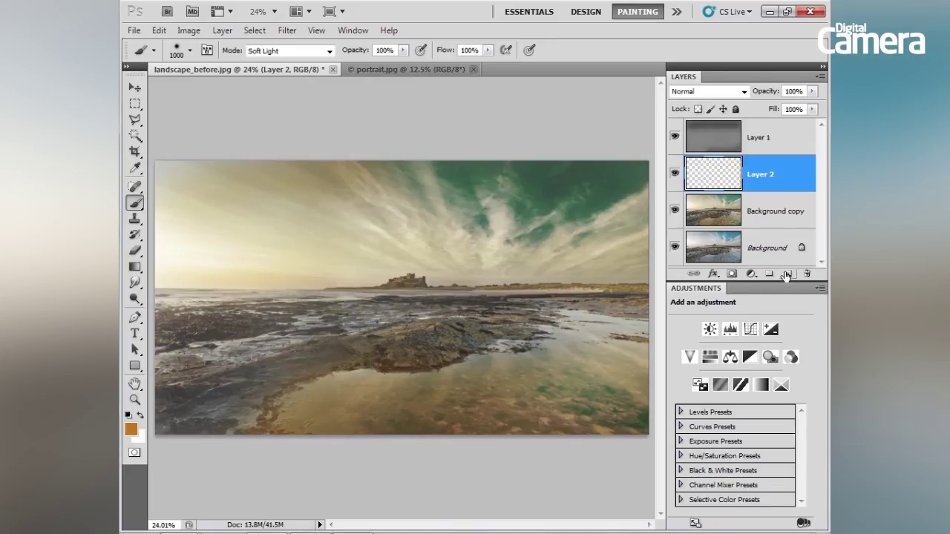
Draw a white-to-black radial gradient on the blank Layer 2, from the castle outward to the image's lower-left corner
{"action": "left_click", "coordinate": [134, 268]}
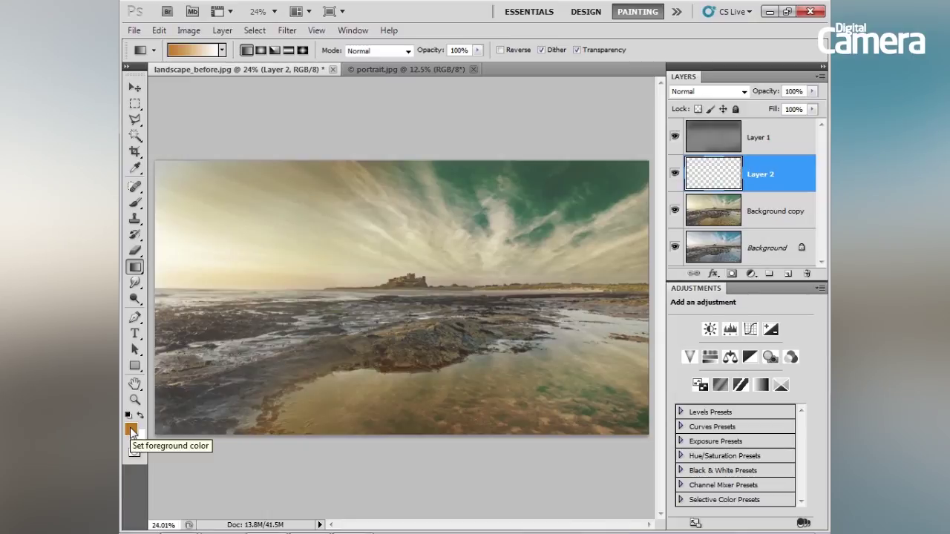
{"action": "key", "text": "d"}
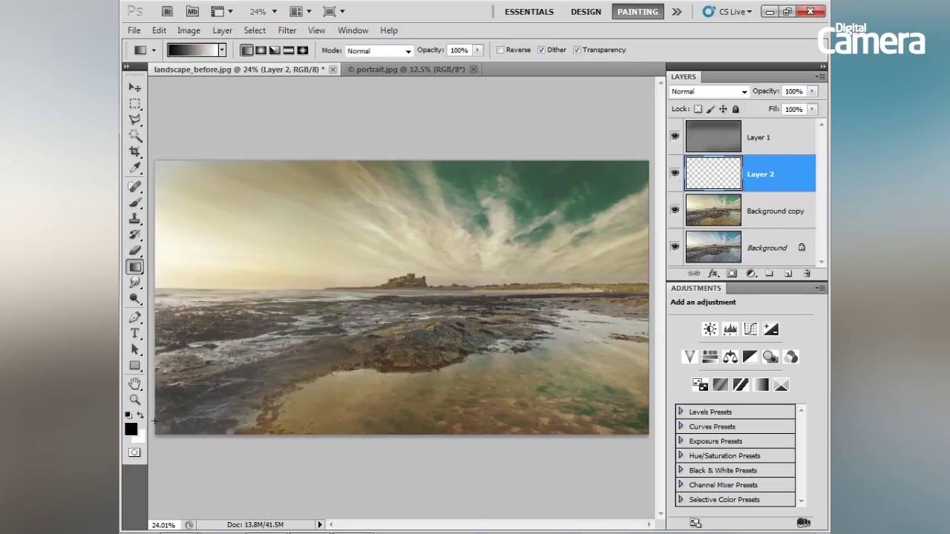
{"action": "left_click", "coordinate": [141, 416]}
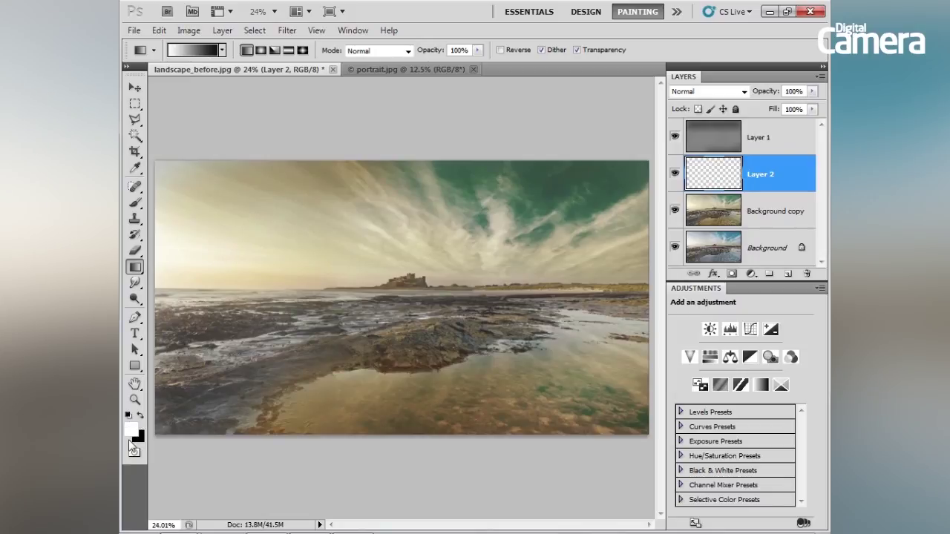
{"action": "left_click", "coordinate": [262, 50]}
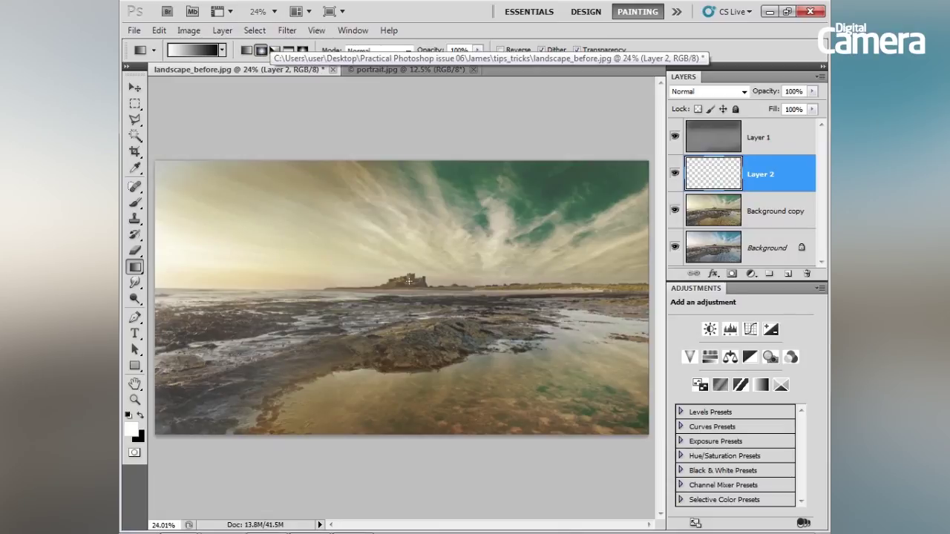
{"action": "left_click_drag", "start_coordinate": [358, 308], "coordinate": [159, 416]}
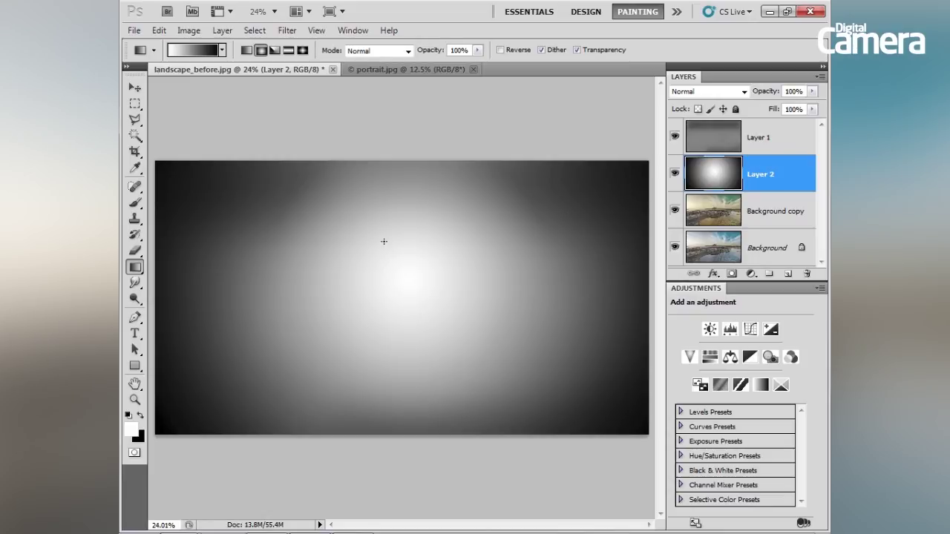
Set the gradient layer's blending mode to Soft Light and compare the image with and without it
{"action": "left_click", "coordinate": [711, 92]}
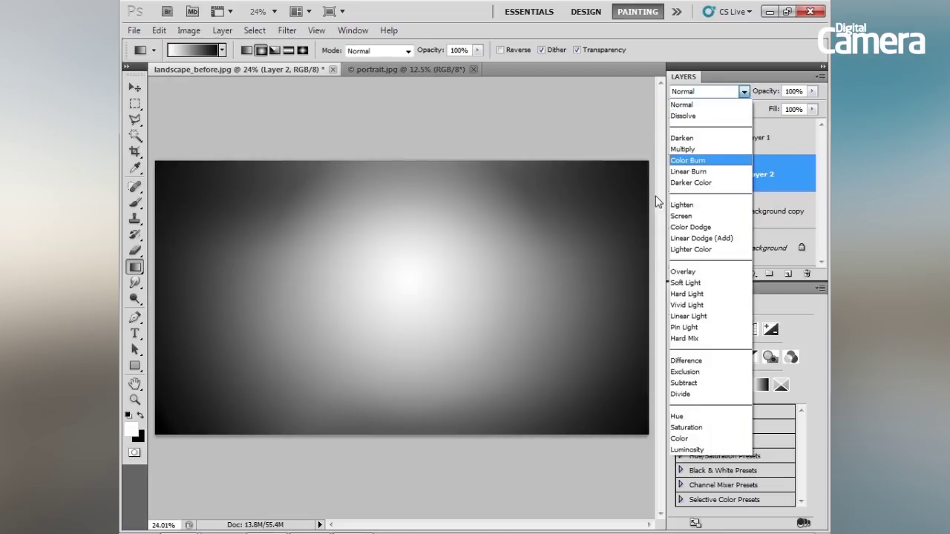
{"action": "left_click", "coordinate": [686, 282]}
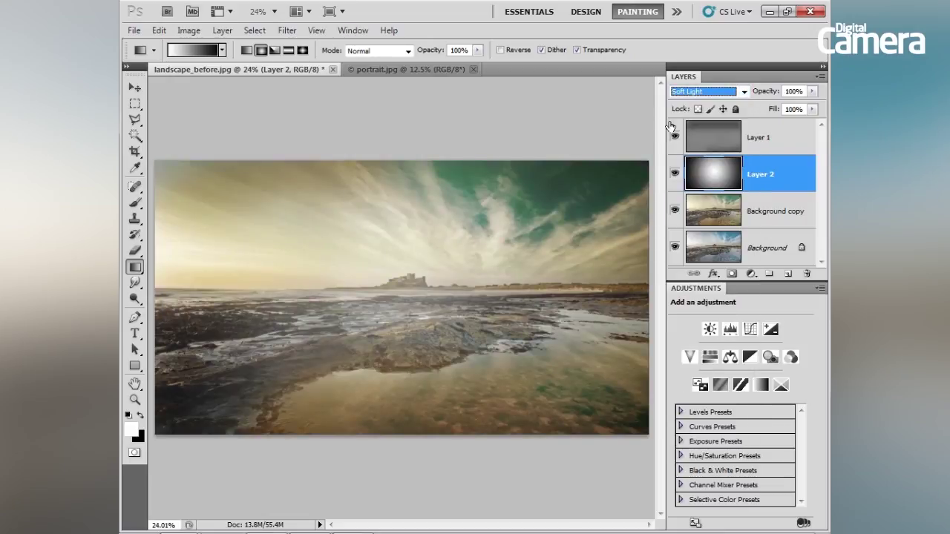
{"action": "left_click", "coordinate": [674, 174]}
{"action": "left_click", "coordinate": [674, 174]}
{"action": "left_click", "coordinate": [674, 174]}
{"action": "left_click", "coordinate": [674, 174]}
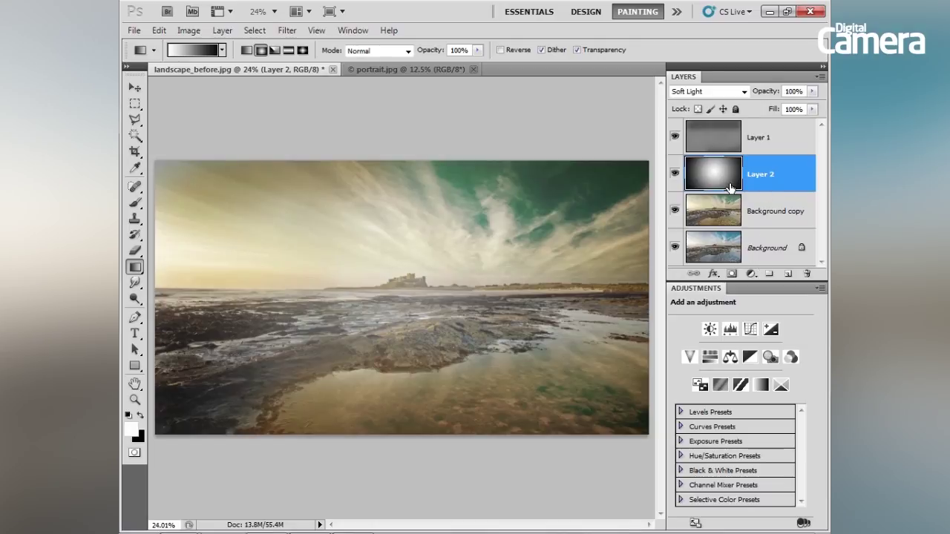
Add a new layer above Layer 1 and stamp all visible layers into it as a merged copy
{"action": "left_click", "coordinate": [770, 138]}
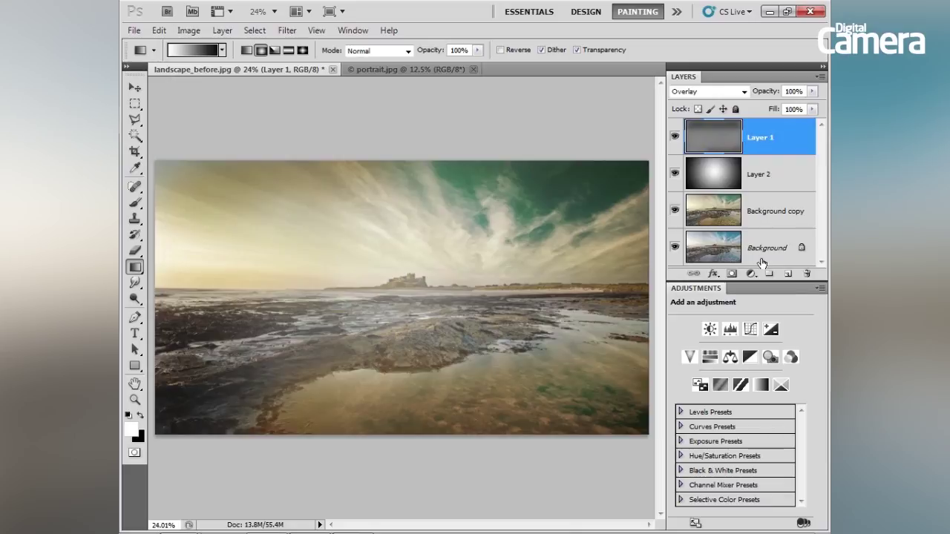
{"action": "left_click", "coordinate": [788, 275]}
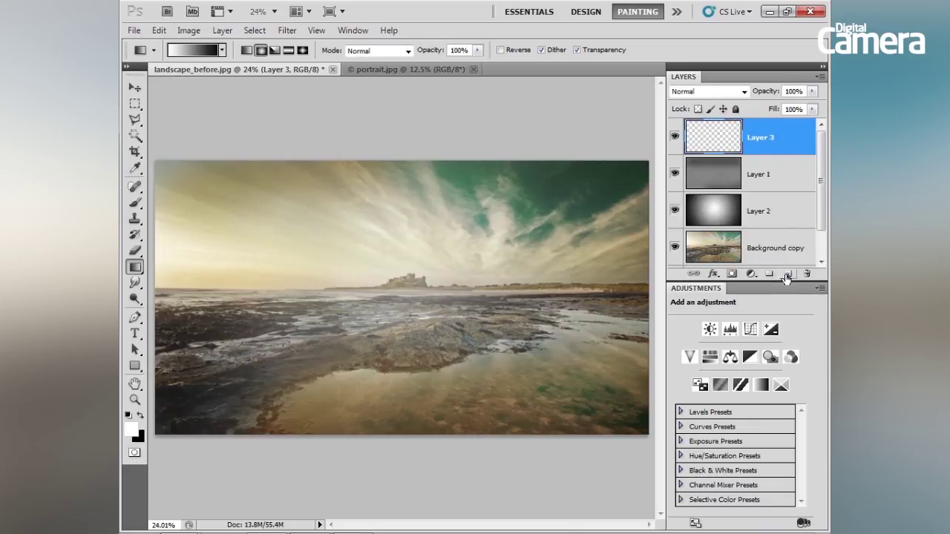
{"action": "left_click_drag", "start_coordinate": [709, 141], "coordinate": [694, 276]}
{"action": "key", "text": "ctrl+shift+alt+e"}
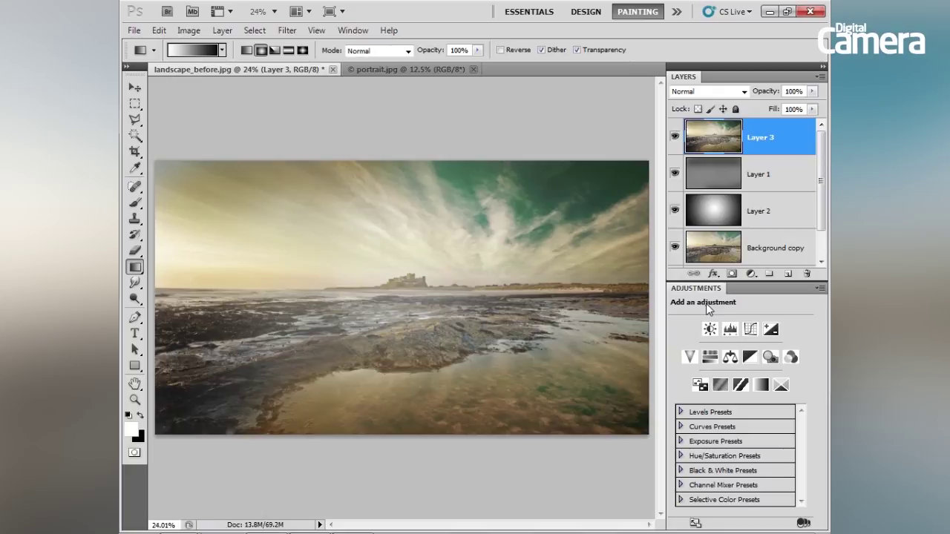
Add a Levels adjustment with the Increase Contrast 2 preset above the merged copy and merge it down into Layer 3
{"action": "left_click", "coordinate": [680, 413]}
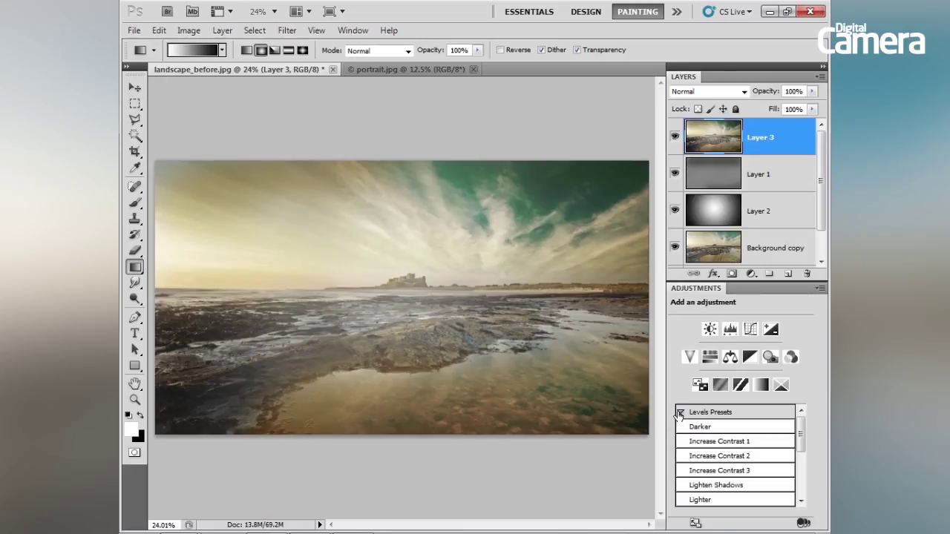
{"action": "left_click", "coordinate": [724, 457]}
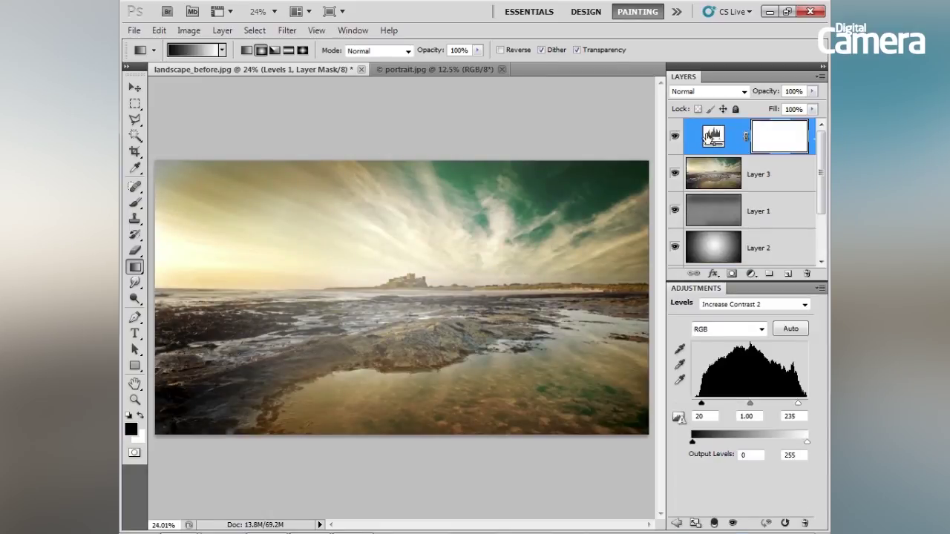
{"action": "left_click", "coordinate": [714, 137]}
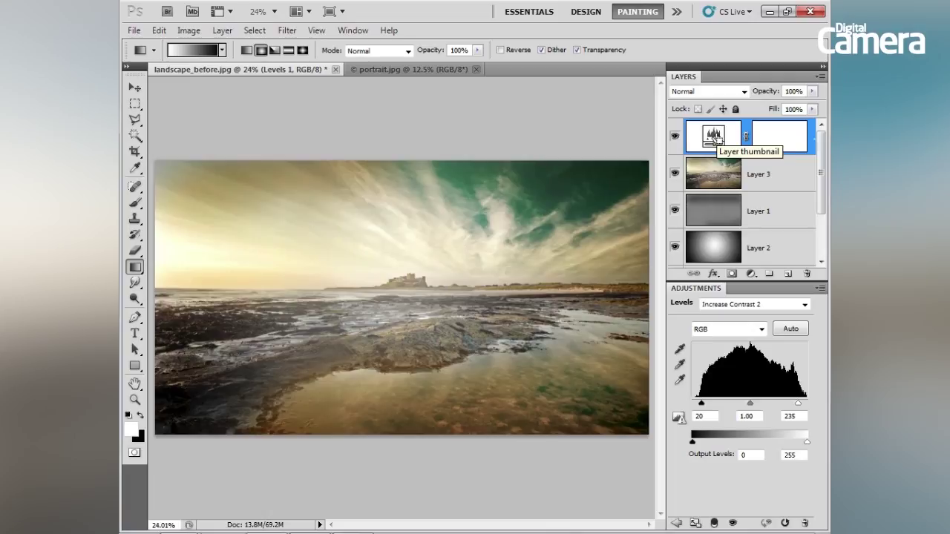
{"action": "key", "text": "Delete"}
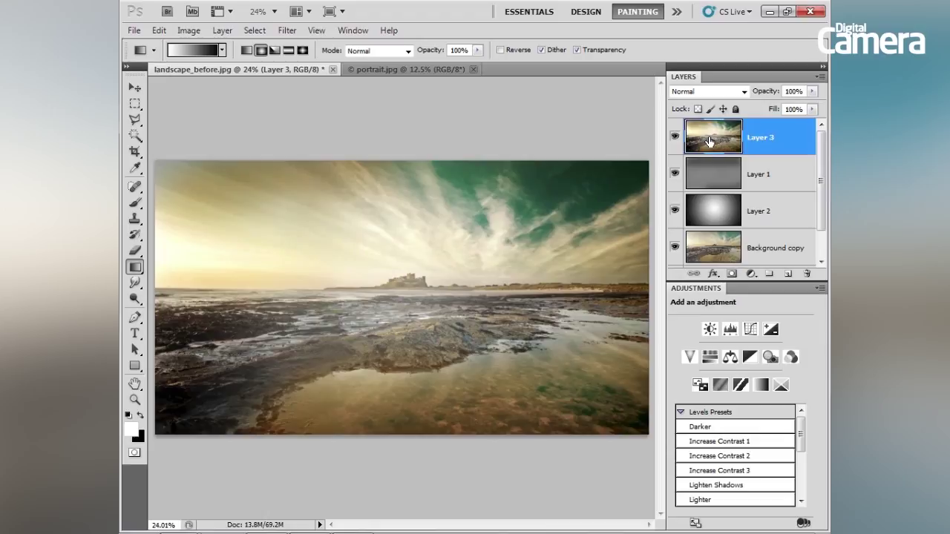
Select the Background copy layer directly from the canvas with the Move tool, and reselect Layer 3
{"action": "left_click", "coordinate": [134, 88]}
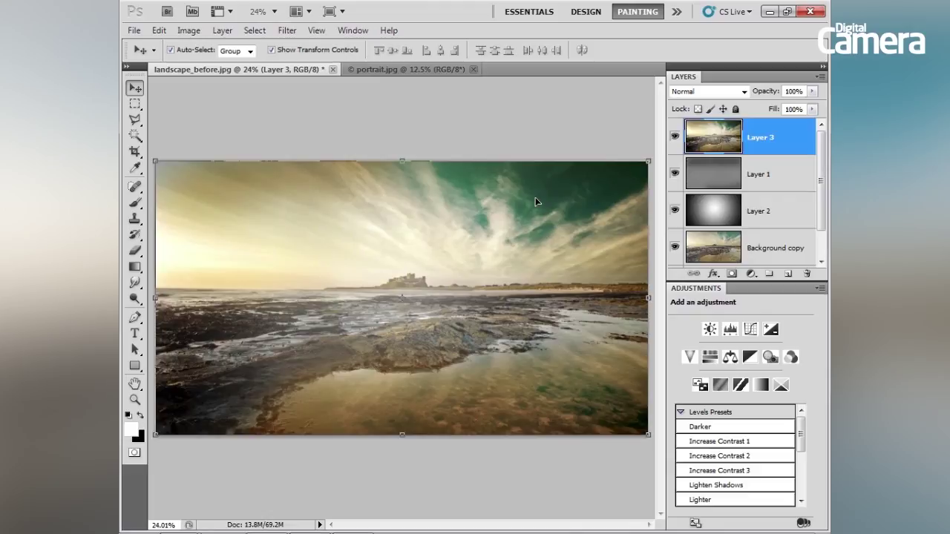
{"action": "right_click", "coordinate": [554, 193]}
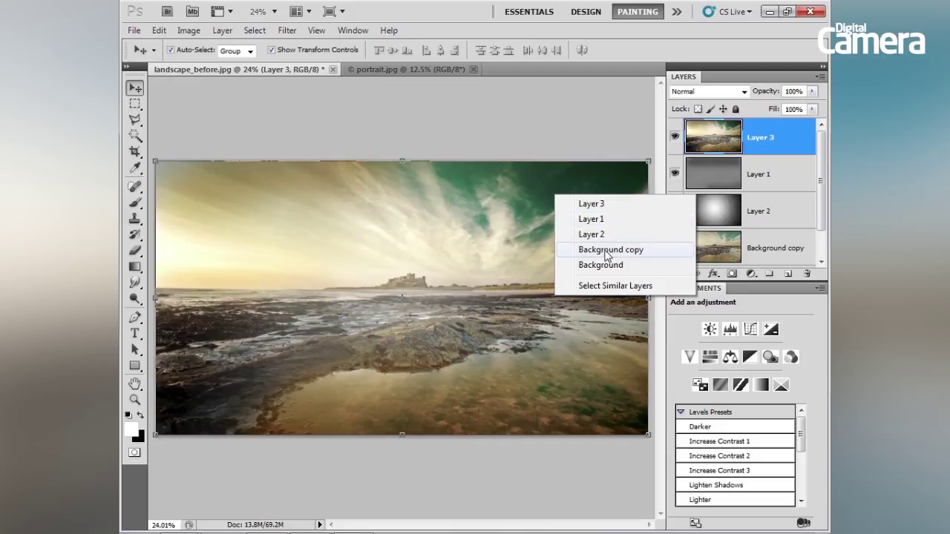
{"action": "left_click", "coordinate": [633, 253]}
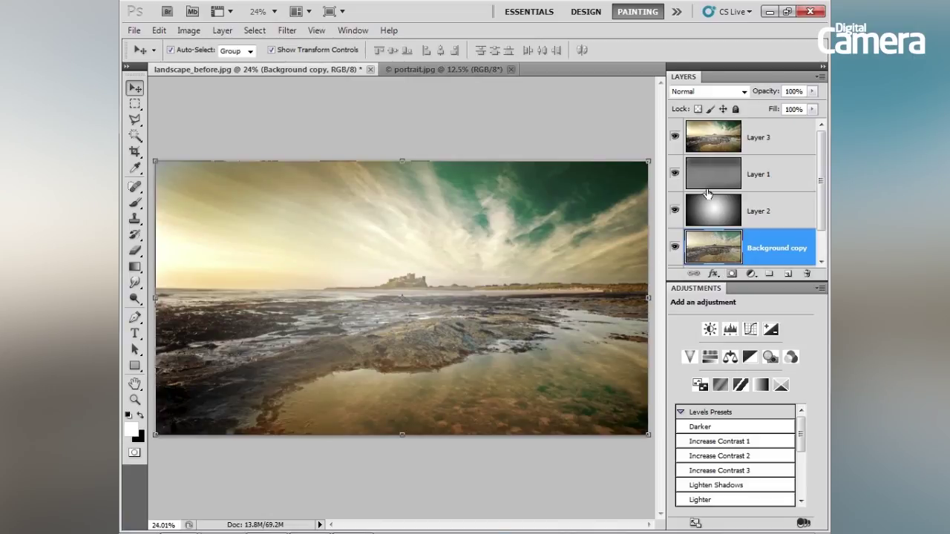
{"action": "left_click", "coordinate": [697, 138]}
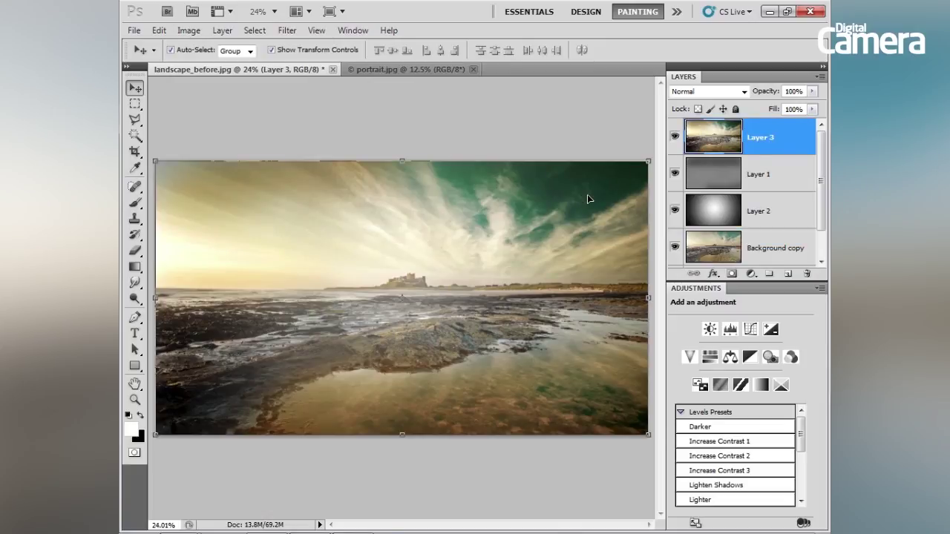
Convert Layer 3 into a smart object for re-editable smart filters
{"action": "left_click", "coordinate": [287, 30]}
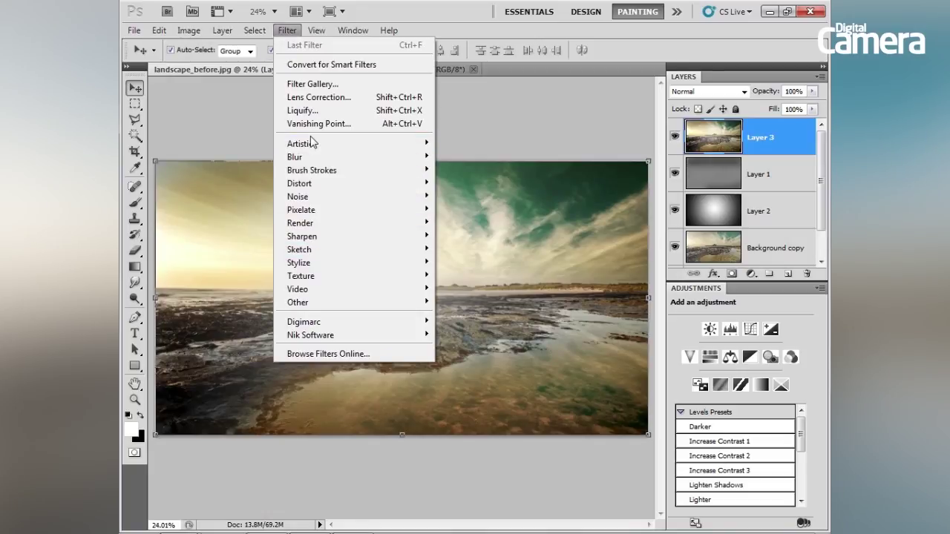
{"action": "left_click", "coordinate": [341, 65]}
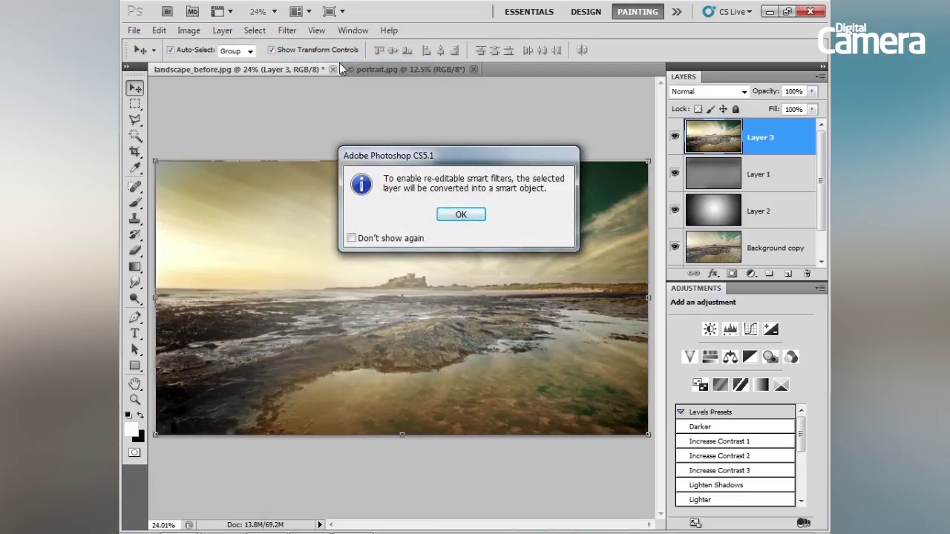
{"action": "left_click", "coordinate": [461, 214]}
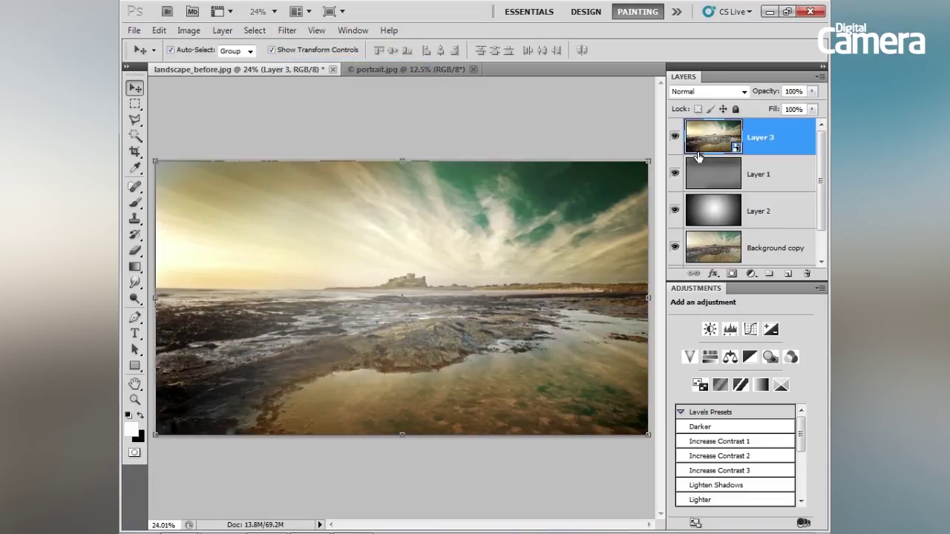
Apply the Texturizer filter to Layer 3 with the Canvas texture and a relief of 8
{"action": "left_click", "coordinate": [286, 30]}
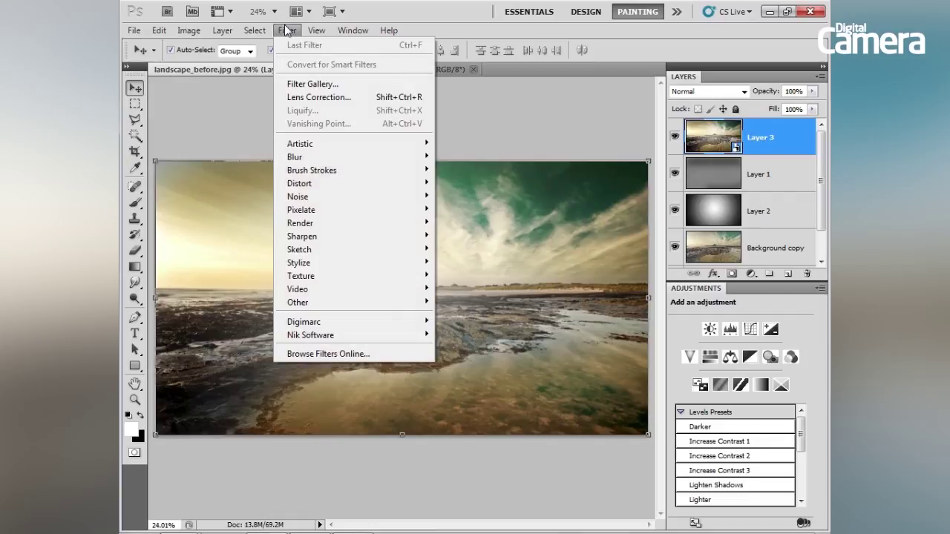
{"action": "mouse_move", "coordinate": [308, 223]}
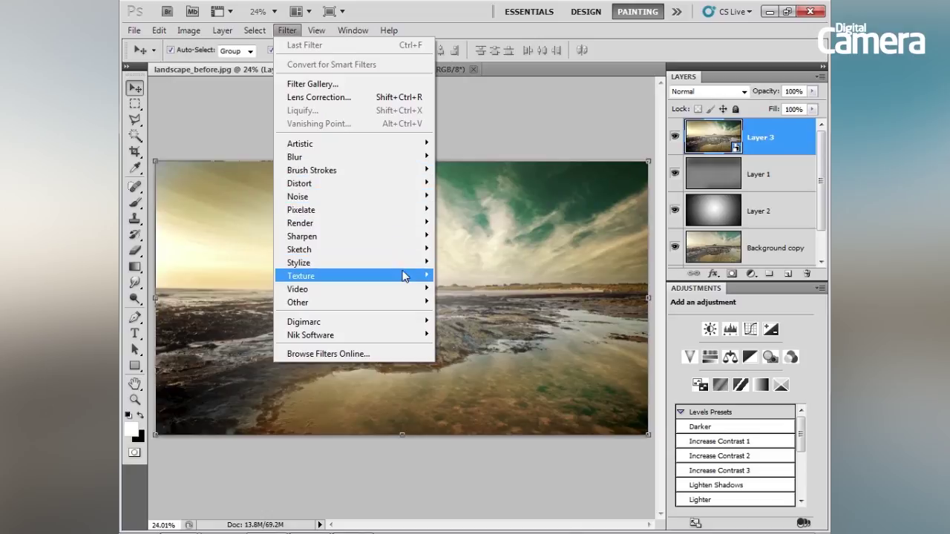
{"action": "mouse_move", "coordinate": [409, 282]}
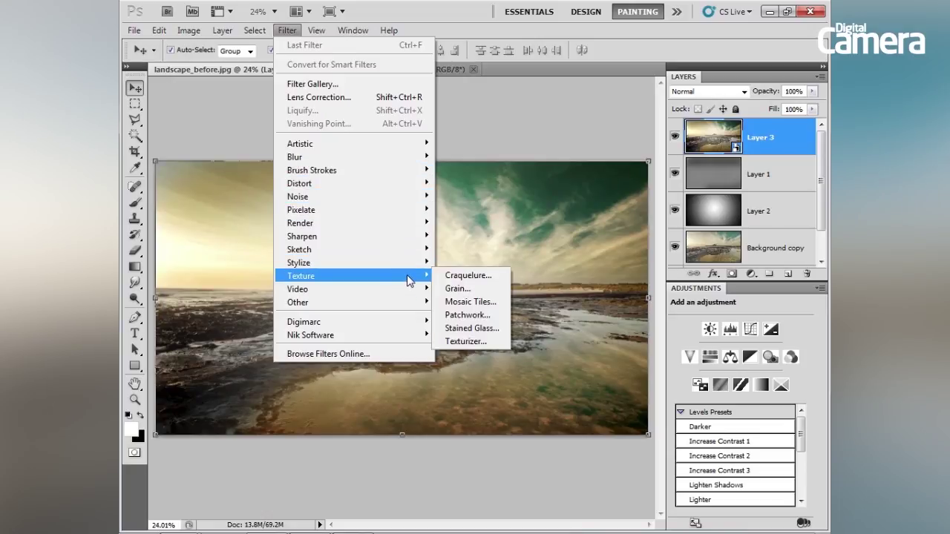
{"action": "left_click", "coordinate": [468, 339]}
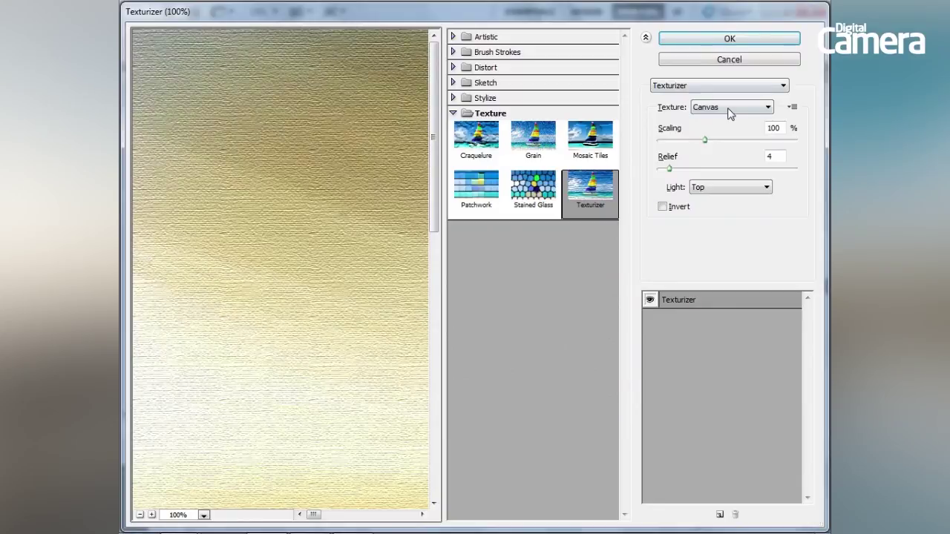
{"action": "left_click_drag", "start_coordinate": [371, 212], "coordinate": [204, 180]}
{"action": "left_click", "coordinate": [670, 171]}
{"action": "left_click_drag", "start_coordinate": [670, 172], "coordinate": [679, 173]}
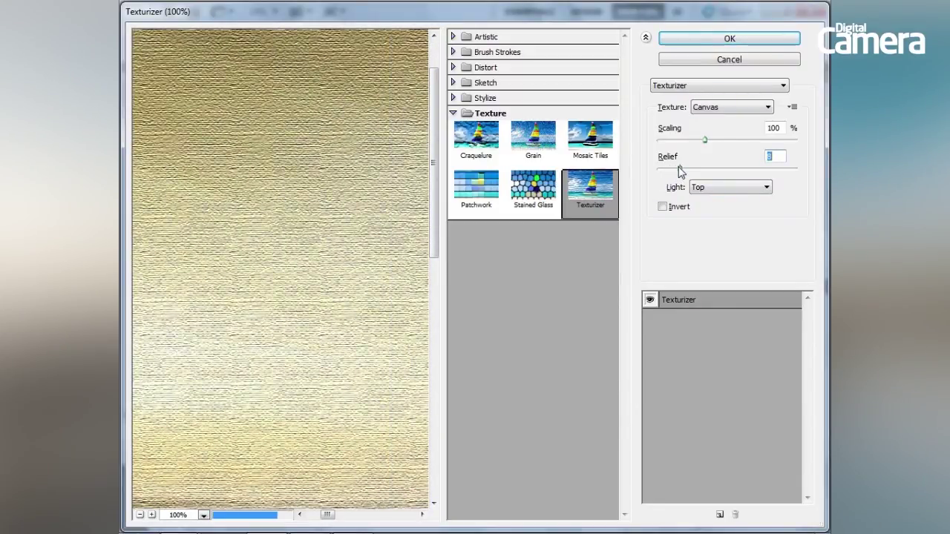
{"action": "left_click", "coordinate": [687, 41]}
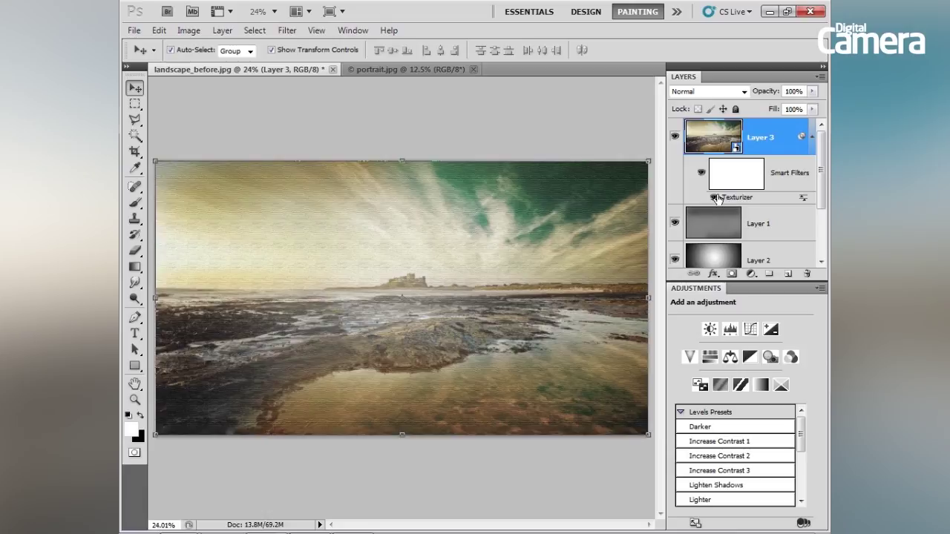
Reopen the Texturizer smart filter on Layer 3 and lower its relief for a subtler canvas texture
{"action": "key", "text": "ctrl+plus"}
{"action": "key", "text": "ctrl+plus"}
{"action": "key", "text": "ctrl+plus"}
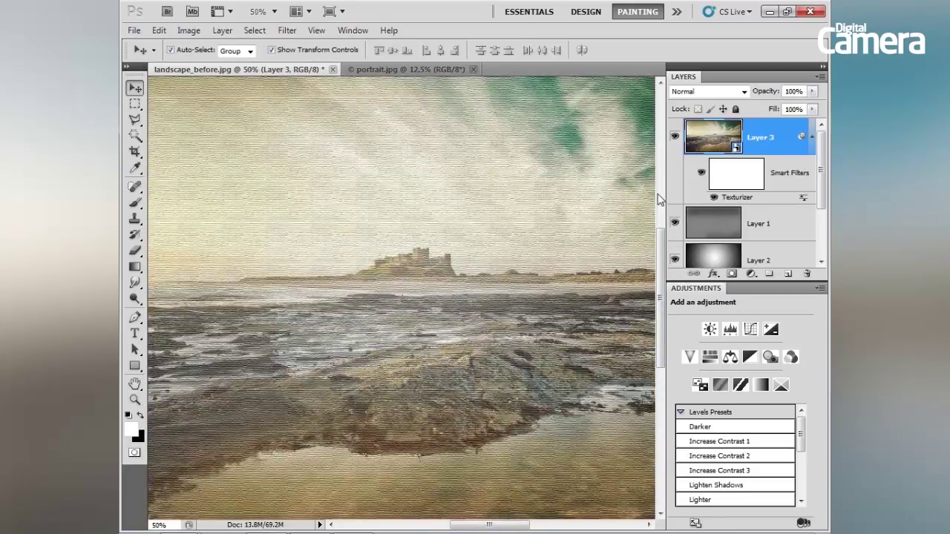
{"action": "left_click", "coordinate": [701, 174]}
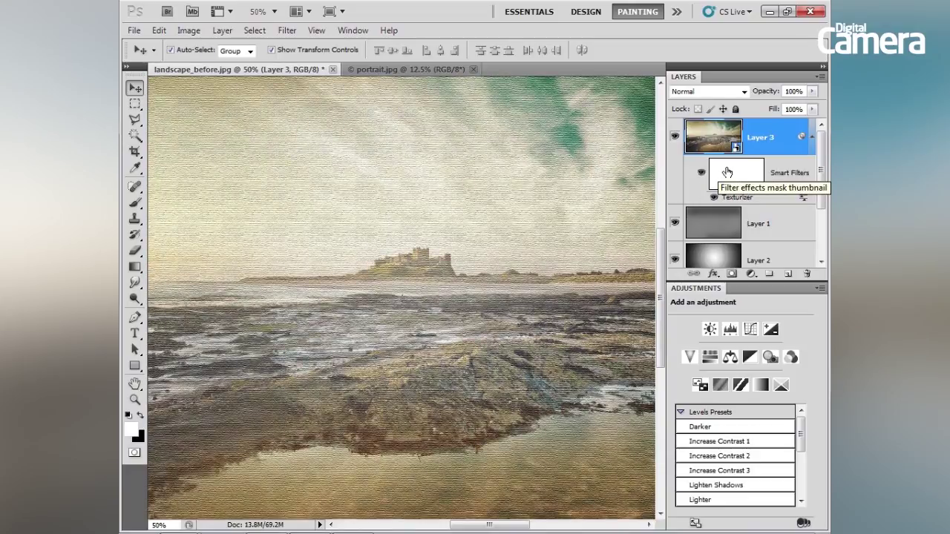
{"action": "double_click", "coordinate": [729, 169]}
{"action": "left_click", "coordinate": [541, 193]}
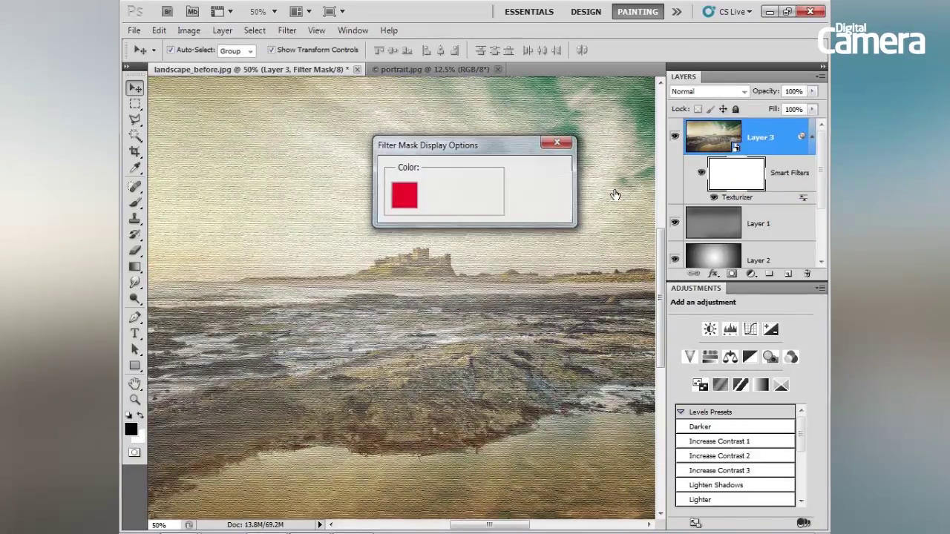
{"action": "double_click", "coordinate": [738, 196]}
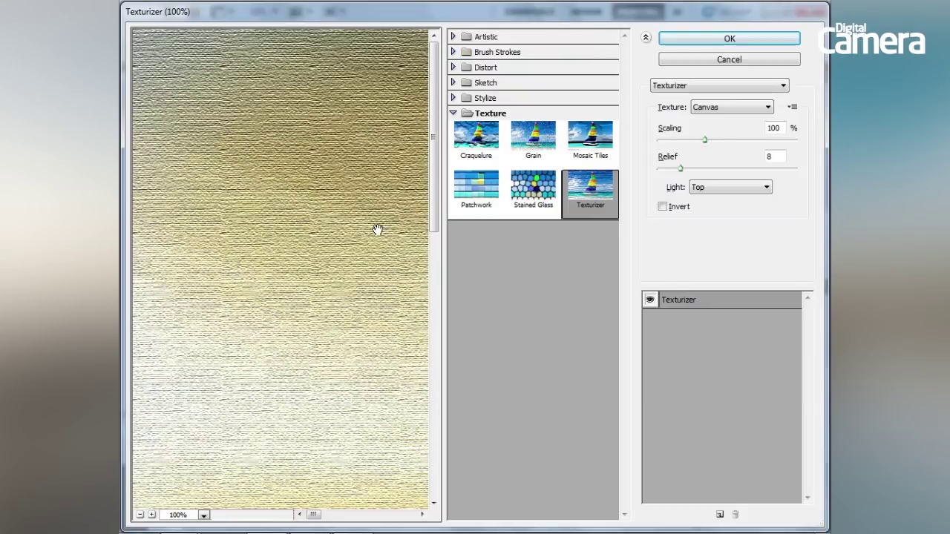
{"action": "left_click_drag", "start_coordinate": [378, 229], "coordinate": [237, 171]}
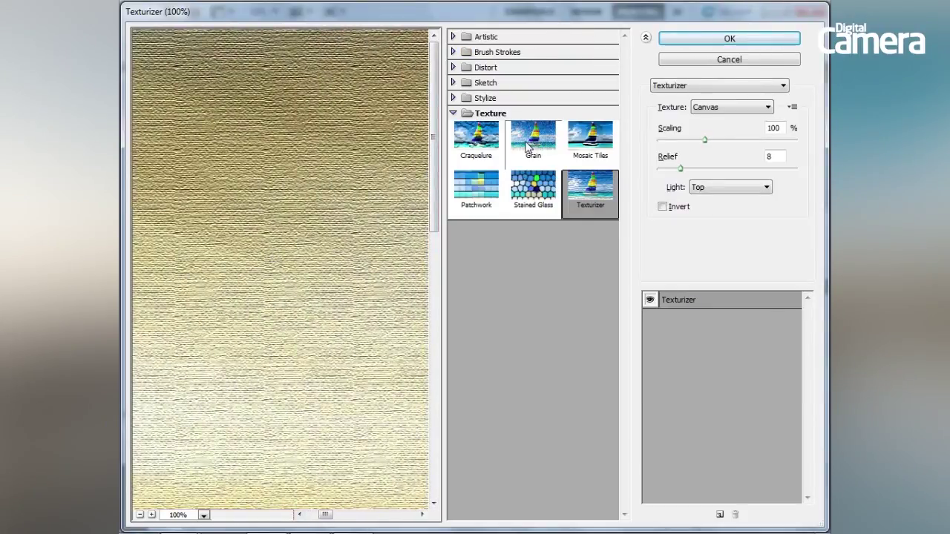
{"action": "left_click_drag", "start_coordinate": [680, 169], "coordinate": [667, 168]}
{"action": "left_click", "coordinate": [717, 38]}
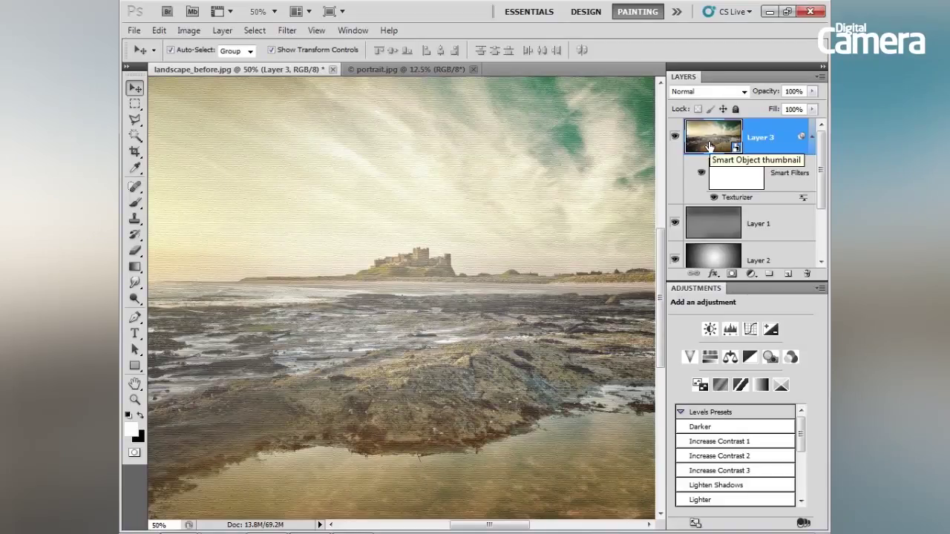
Rasterize the Layer 3 smart object with its Texturizer filter
{"action": "right_click", "coordinate": [754, 150]}
{"action": "left_click", "coordinate": [708, 312]}
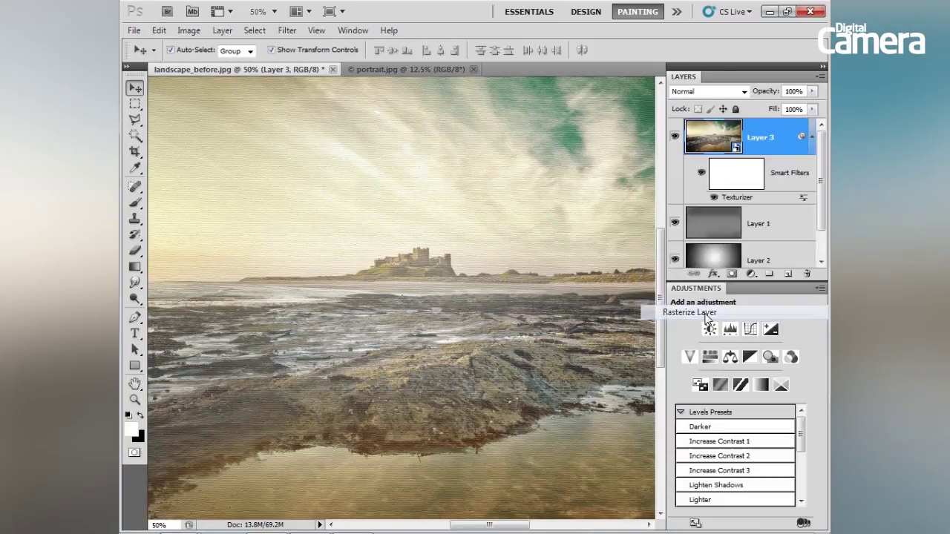
Duplicate the rasterized Layer 3 after comparing the image with and without it
{"action": "left_click", "coordinate": [674, 138]}
{"action": "left_click", "coordinate": [674, 139]}
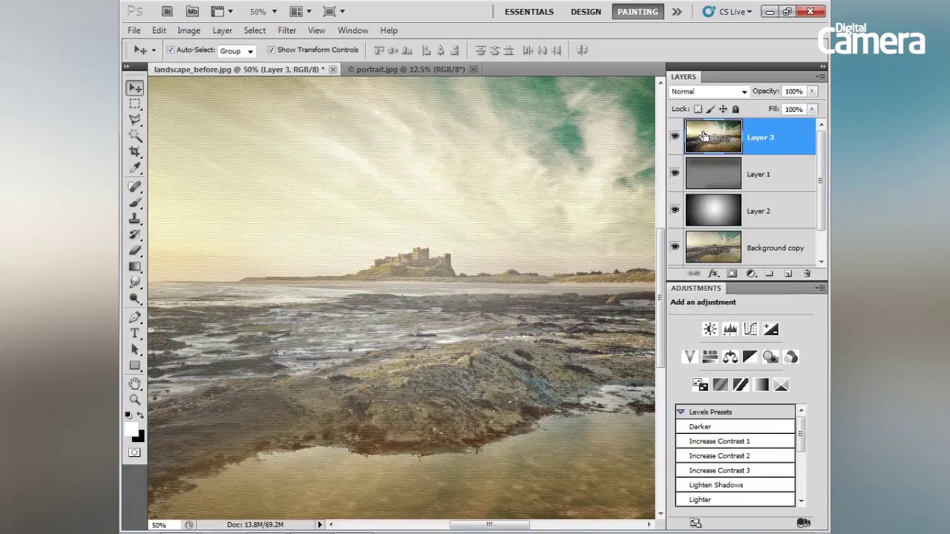
{"action": "key", "text": "ctrl+j"}
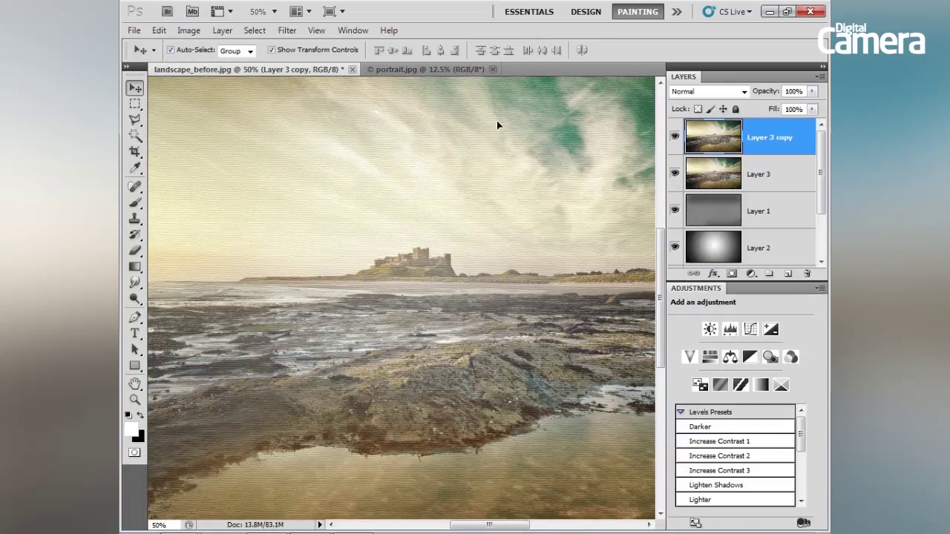
Apply the High Pass filter to Layer 3 copy with a radius of 1.8 pixels
{"action": "left_click", "coordinate": [286, 30]}
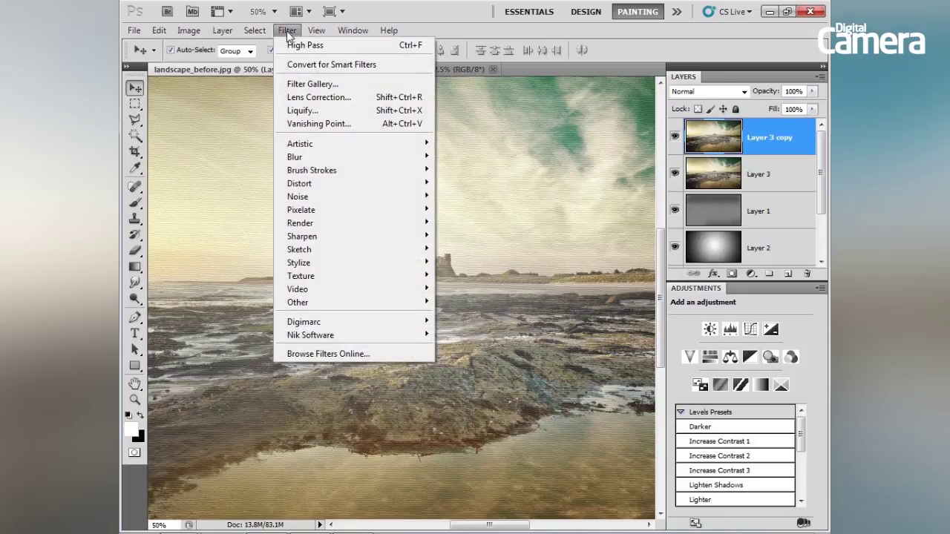
{"action": "mouse_move", "coordinate": [334, 305]}
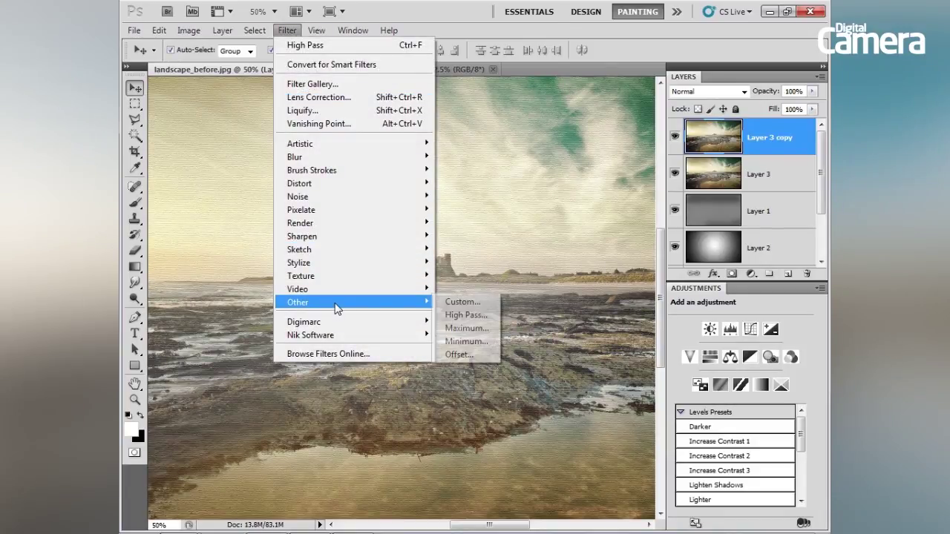
{"action": "left_click", "coordinate": [468, 314]}
{"action": "left_click_drag", "start_coordinate": [396, 217], "coordinate": [409, 206]}
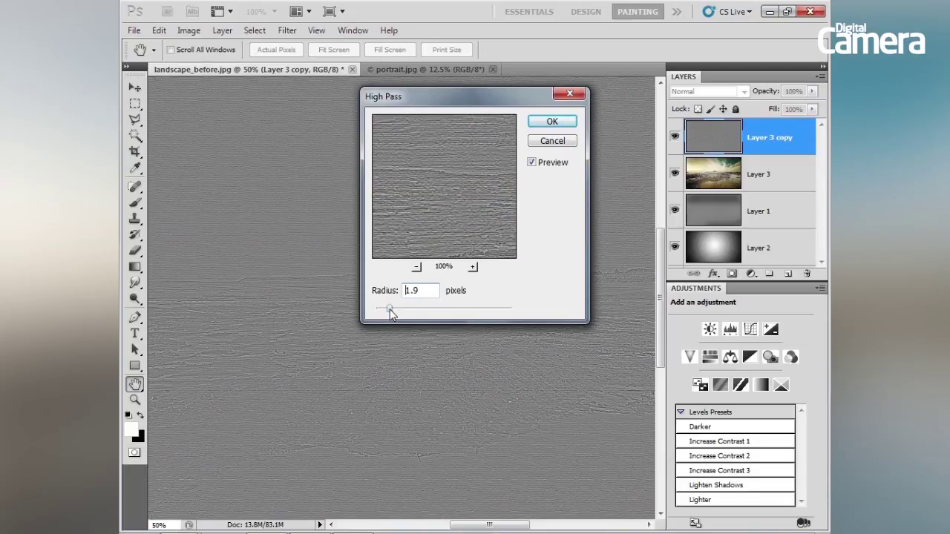
{"action": "left_click", "coordinate": [417, 214]}
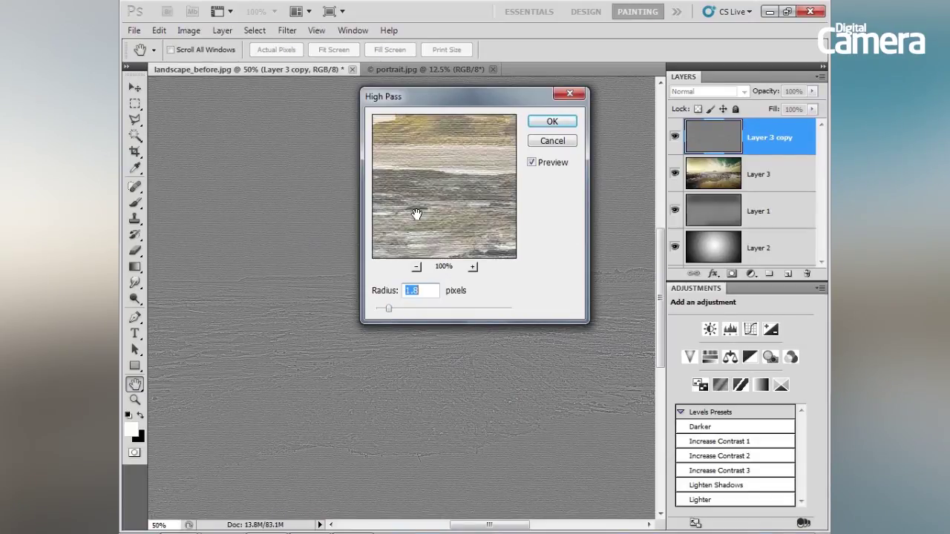
{"action": "left_click", "coordinate": [549, 125]}
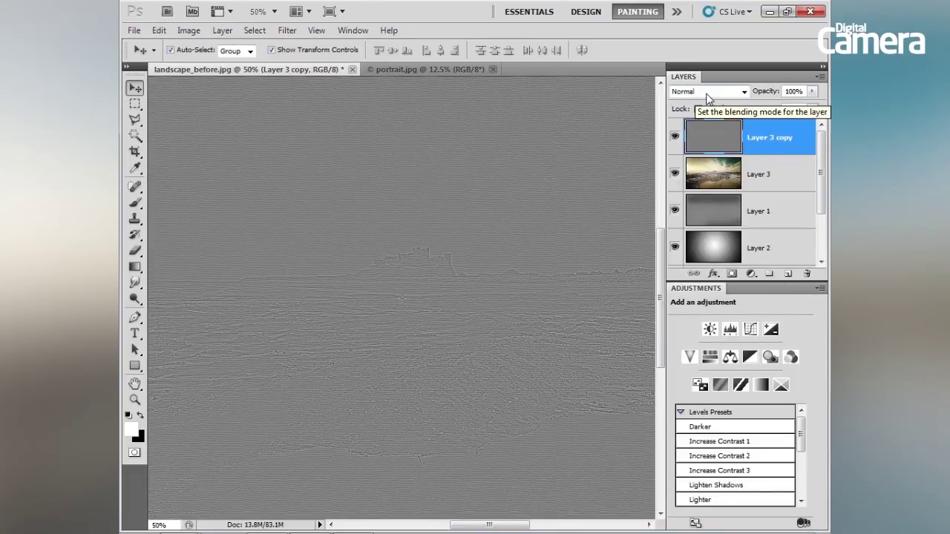
Set the blending mode of Layer 3 copy to Overlay
{"action": "left_click", "coordinate": [701, 91]}
{"action": "left_click", "coordinate": [707, 93]}
{"action": "left_click", "coordinate": [710, 130]}
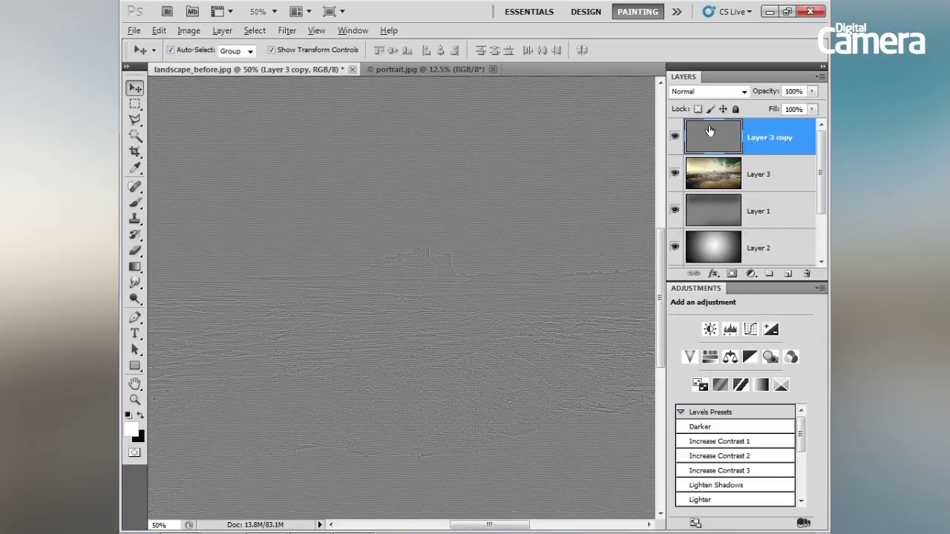
{"action": "key", "text": "shift+alt+o"}
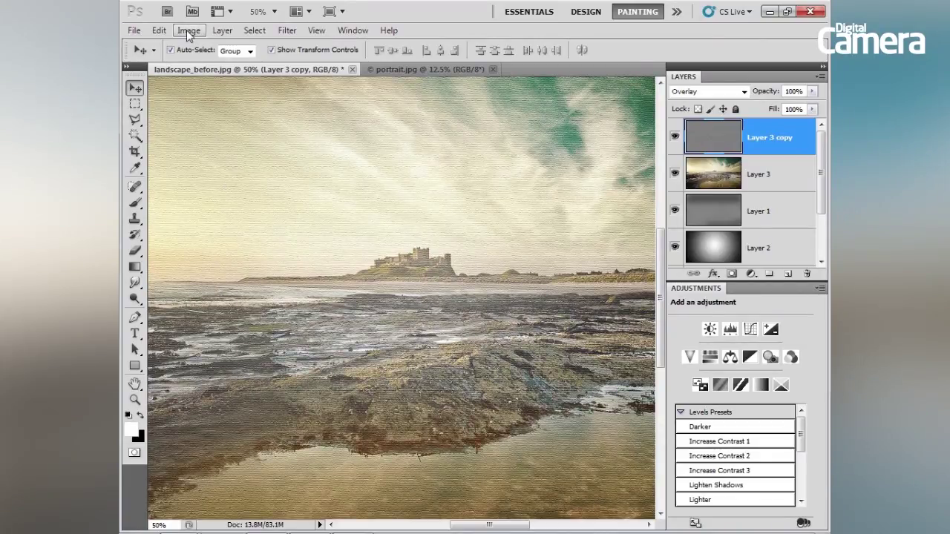
Show the grid over the landscape image
{"action": "left_click", "coordinate": [312, 30]}
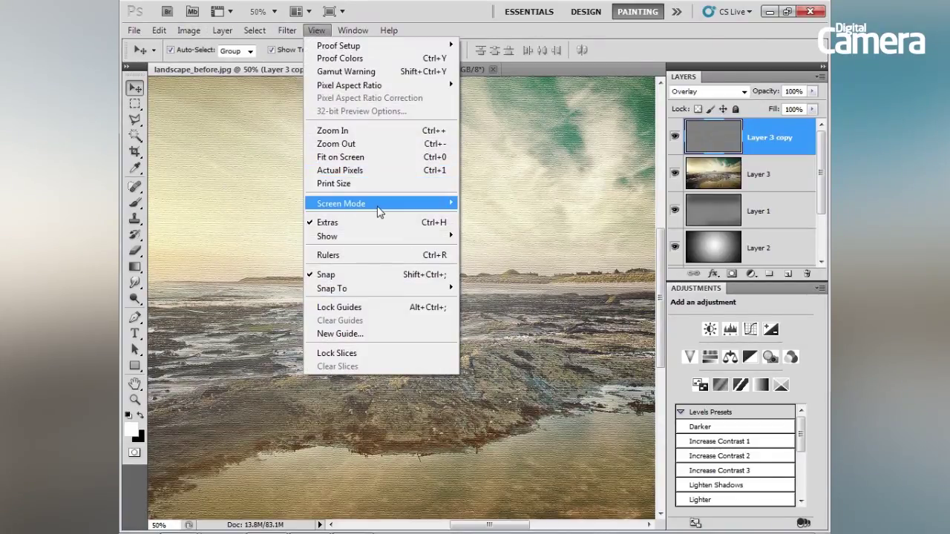
{"action": "mouse_move", "coordinate": [384, 236]}
{"action": "left_click", "coordinate": [478, 276]}
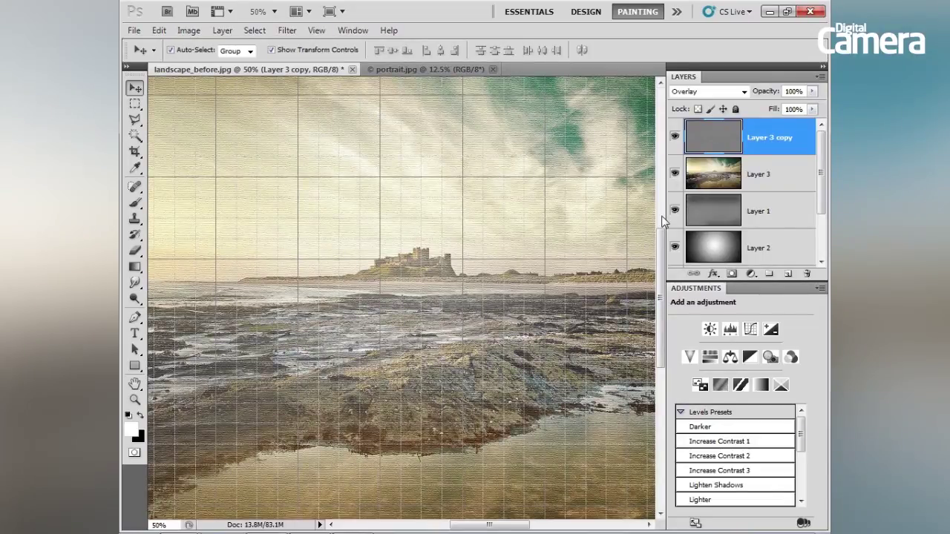
Try a slightly rotated crop around the castle and rocks, using the grid as an alignment guide
{"action": "left_click", "coordinate": [134, 153]}
{"action": "mouse_move", "coordinate": [162, 109]}
{"action": "left_mouse_down"}
{"action": "mouse_move", "coordinate": [547, 435]}
{"action": "mouse_move", "coordinate": [594, 446]}
{"action": "mouse_move", "coordinate": [569, 474]}
{"action": "mouse_move", "coordinate": [615, 383]}
{"action": "mouse_move", "coordinate": [596, 416]}
{"action": "left_mouse_up"}
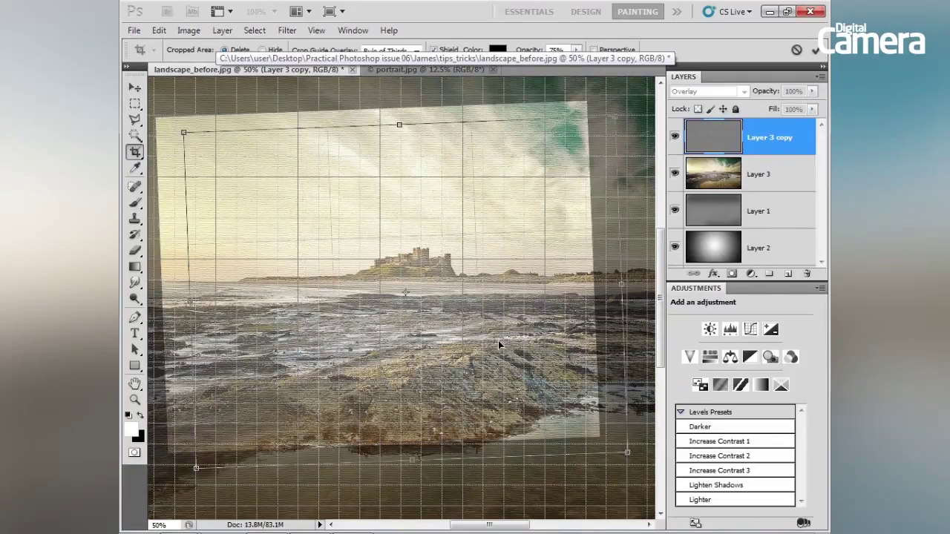
{"action": "key", "text": "Return"}
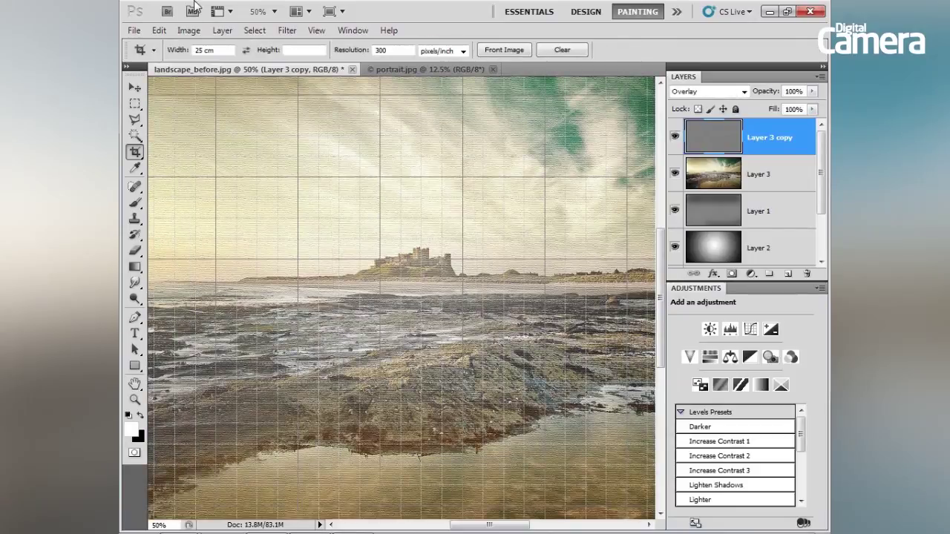
Hide the grid over the landscape image
{"action": "left_click", "coordinate": [316, 31]}
{"action": "mouse_move", "coordinate": [410, 238]}
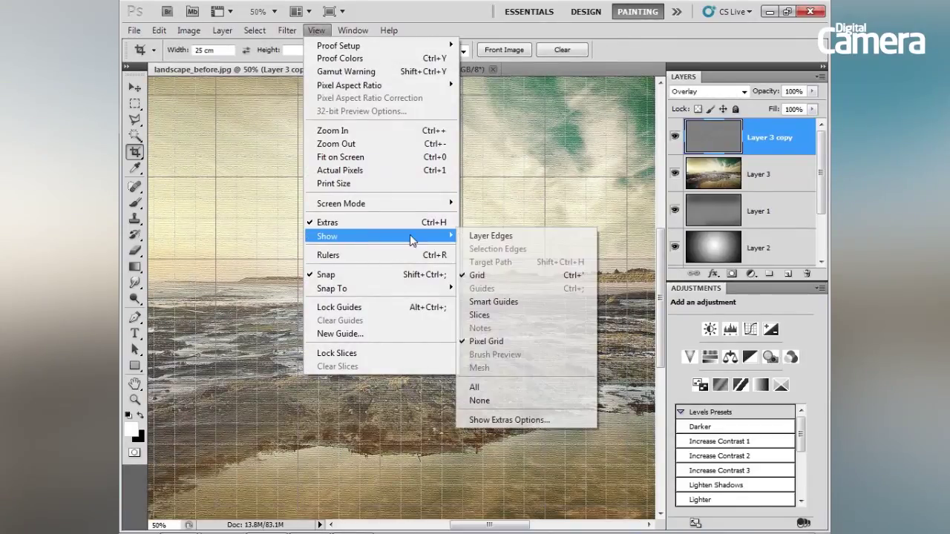
{"action": "left_click", "coordinate": [481, 275]}
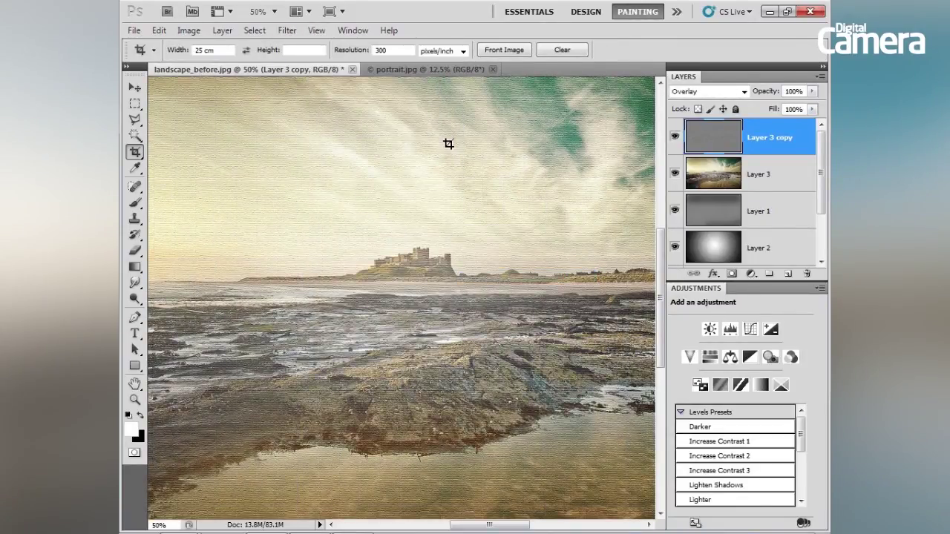
In portrait.jpg, add a Gradient Map adjustment layer above the Background and set its opacity to 0%
{"action": "left_click", "coordinate": [428, 69]}
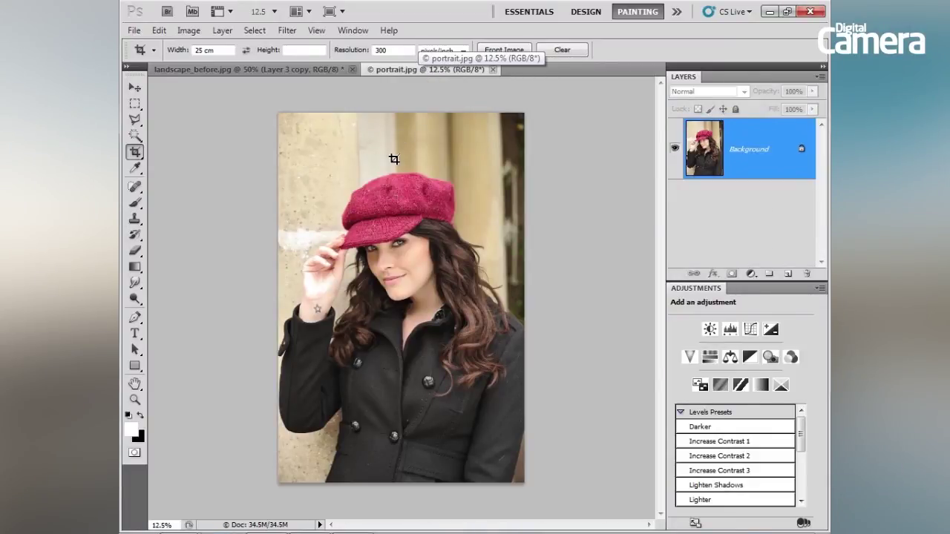
{"action": "key", "text": "b"}
{"action": "key", "text": "ctrl+0"}
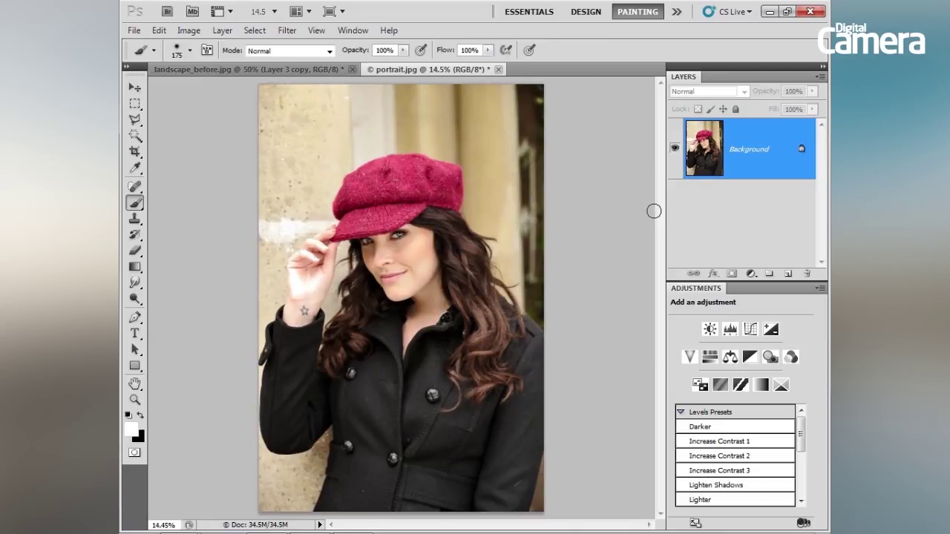
{"action": "key", "text": "ctrl+plus"}
{"action": "key", "text": "ctrl+plus"}
{"action": "key", "text": "ctrl+plus"}
{"action": "key", "text": "ctrl+plus"}
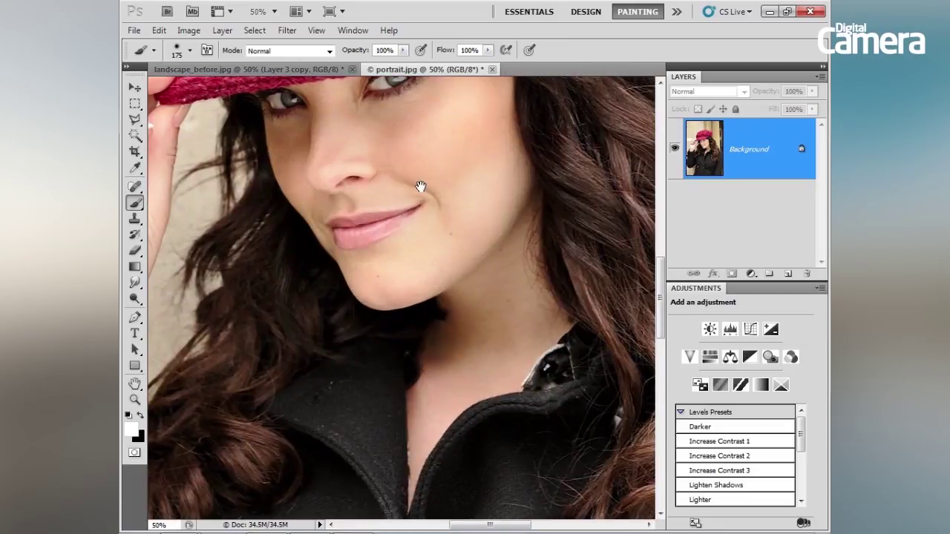
{"action": "left_click_drag", "start_coordinate": [420, 186], "coordinate": [419, 270]}
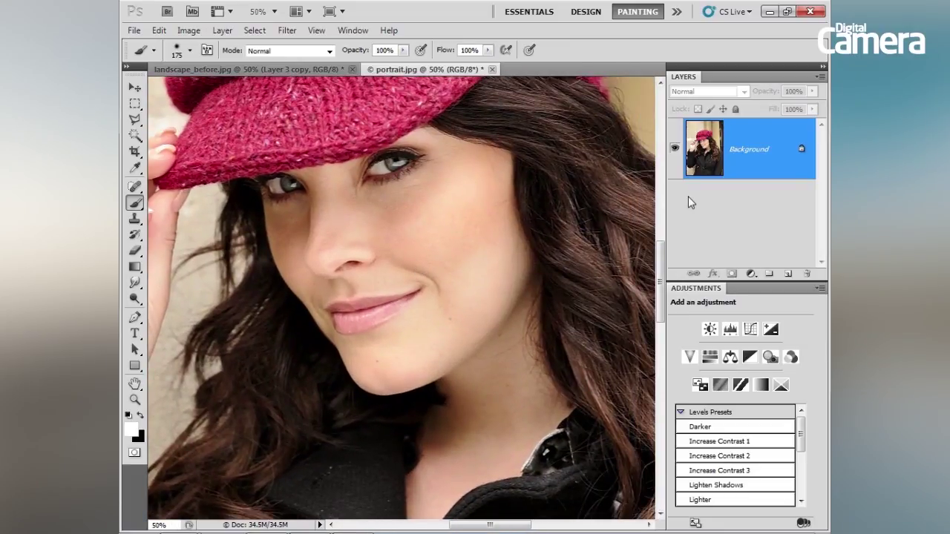
{"action": "left_click", "coordinate": [751, 274]}
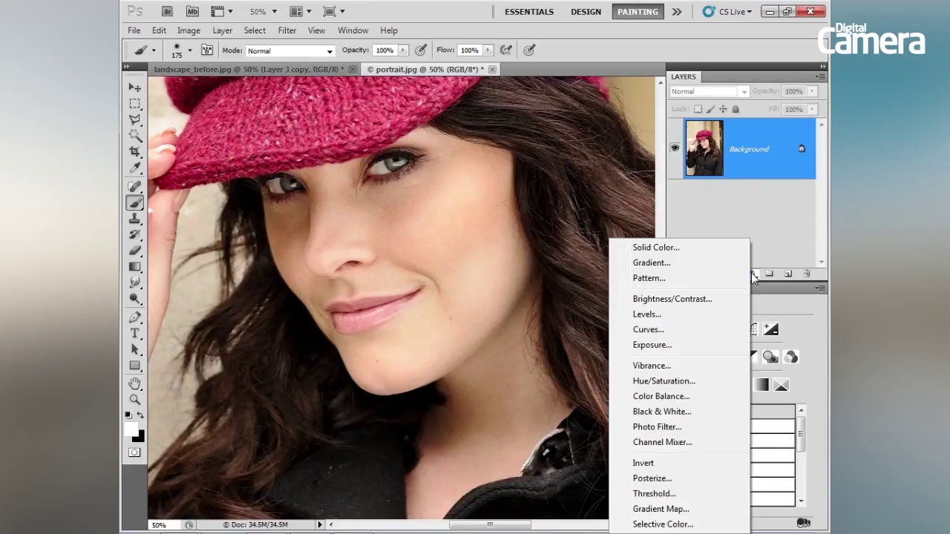
{"action": "left_click", "coordinate": [662, 510]}
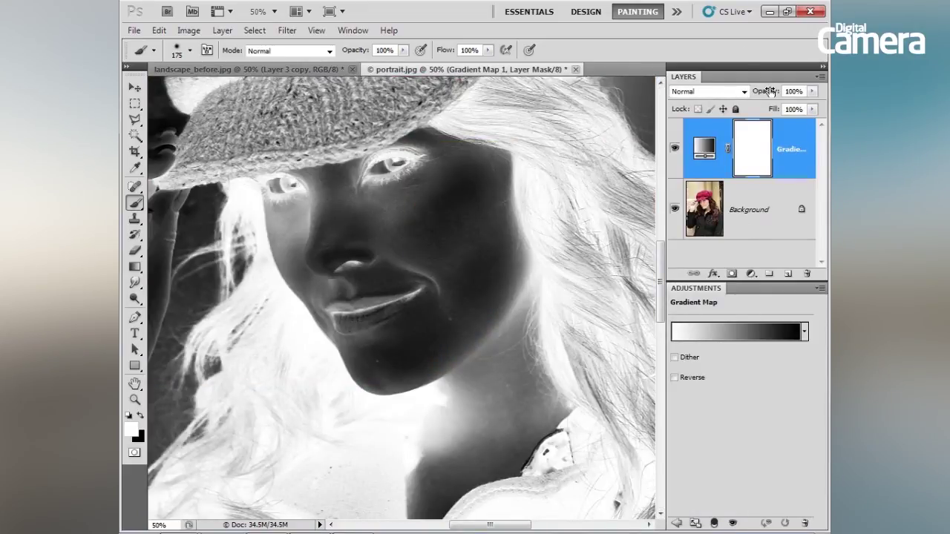
{"action": "left_click_drag", "start_coordinate": [774, 92], "coordinate": [684, 101]}
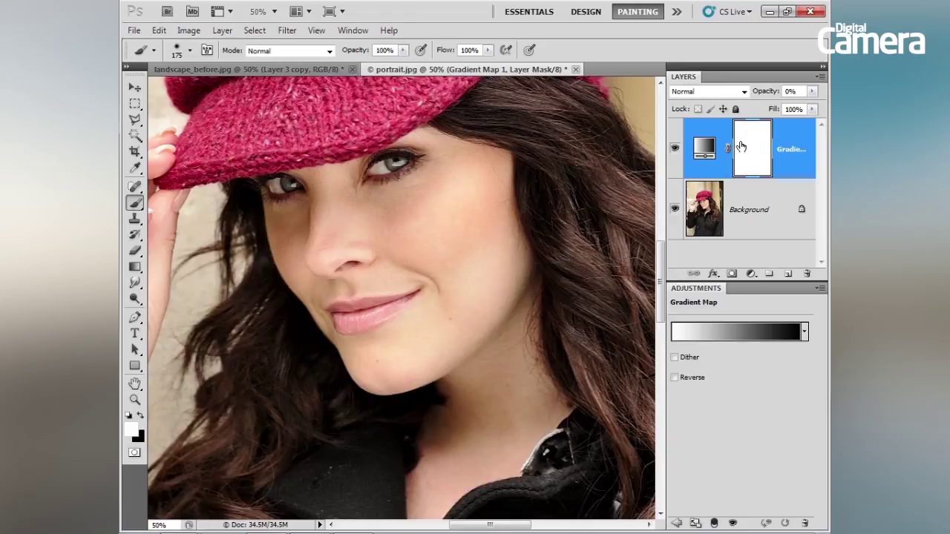
Edit the Gradient Map's gradient and set its colour stop at 0% to a pale skin highlight sampled from the woman's palm
{"action": "left_click", "coordinate": [704, 150]}
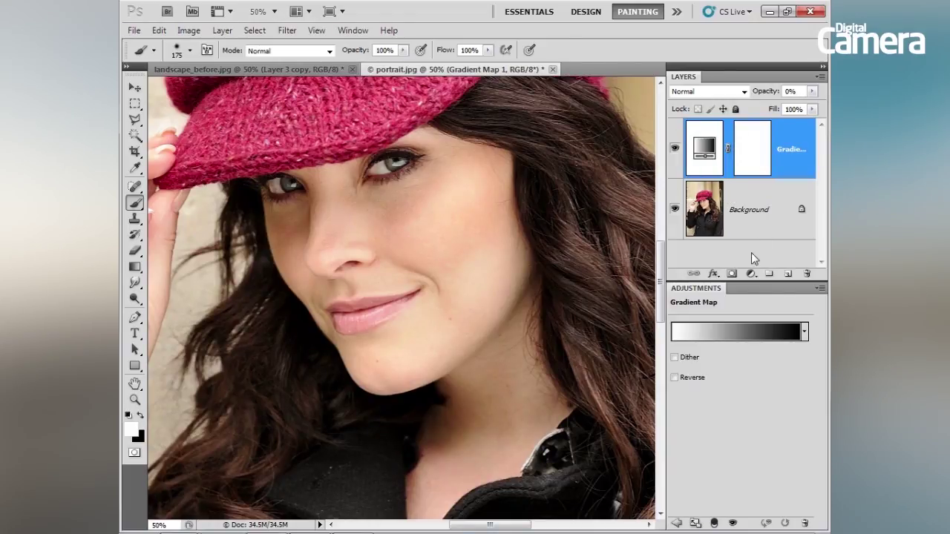
{"action": "left_click", "coordinate": [740, 334]}
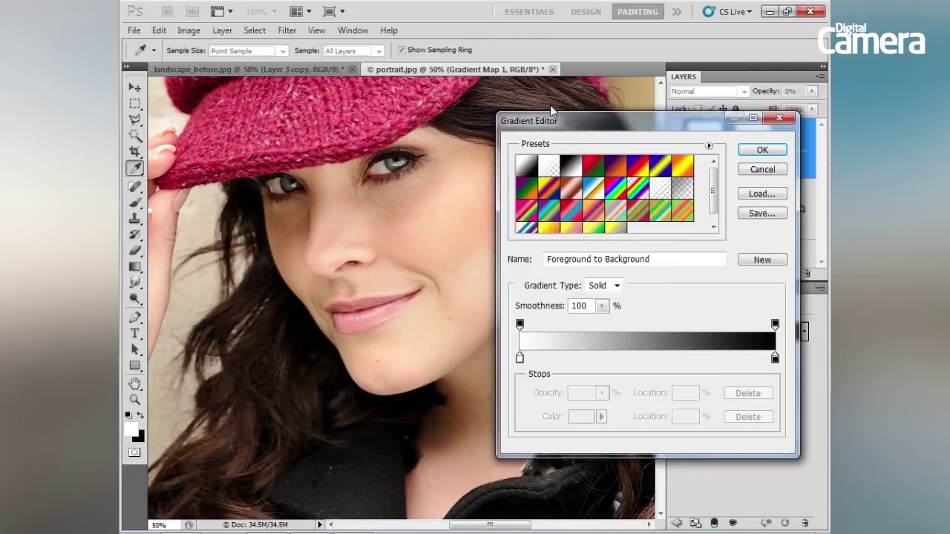
{"action": "mouse_move", "coordinate": [562, 121]}
{"action": "left_mouse_down"}
{"action": "mouse_move", "coordinate": [482, 119]}
{"action": "mouse_move", "coordinate": [556, 123]}
{"action": "left_mouse_up"}
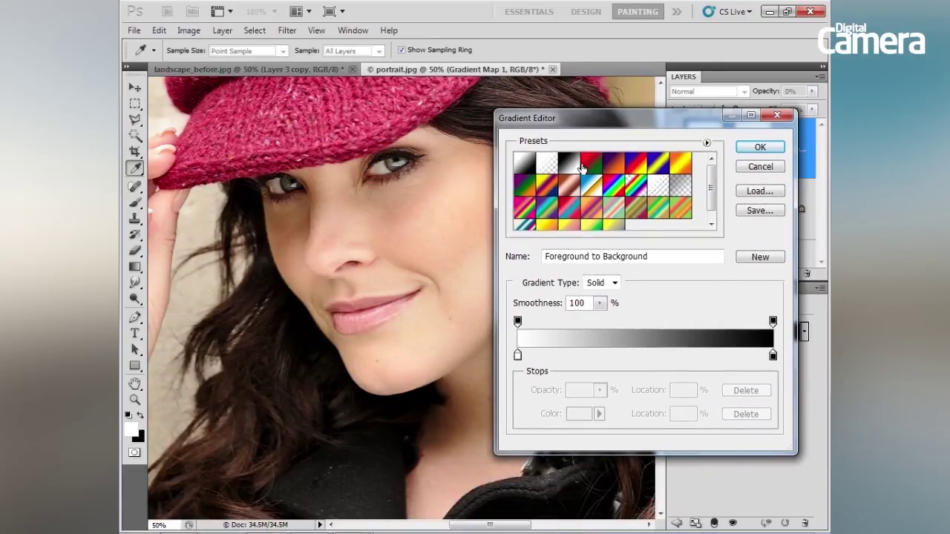
{"action": "left_click", "coordinate": [518, 356]}
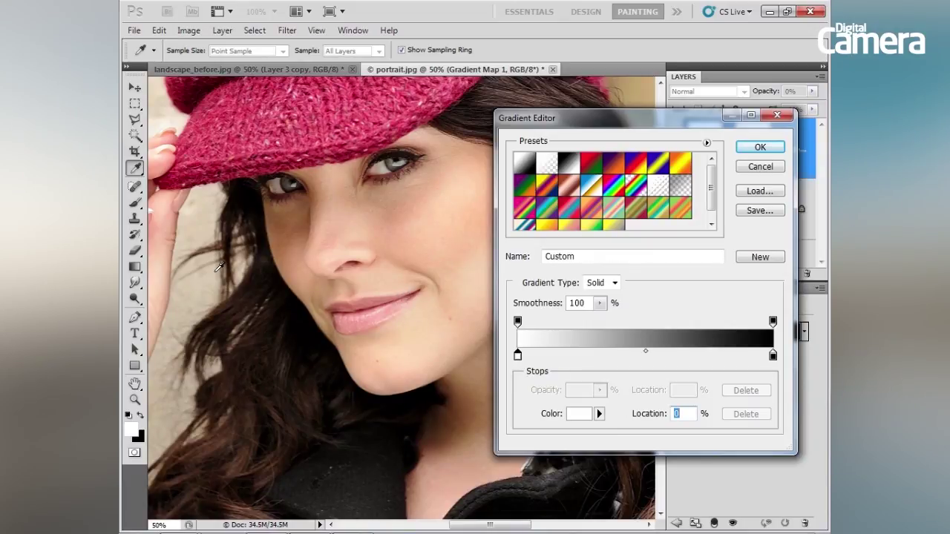
{"action": "left_click", "coordinate": [404, 349]}
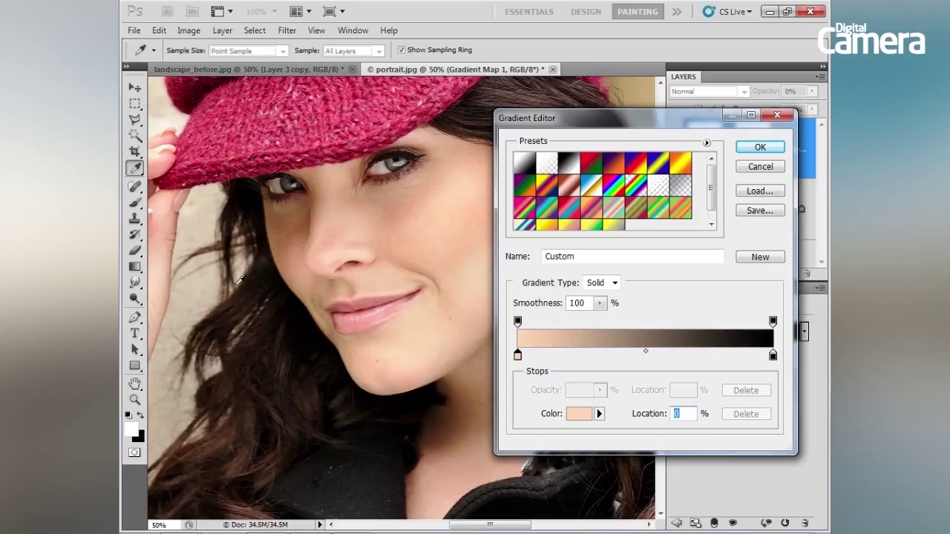
{"action": "left_click_drag", "start_coordinate": [214, 295], "coordinate": [362, 297]}
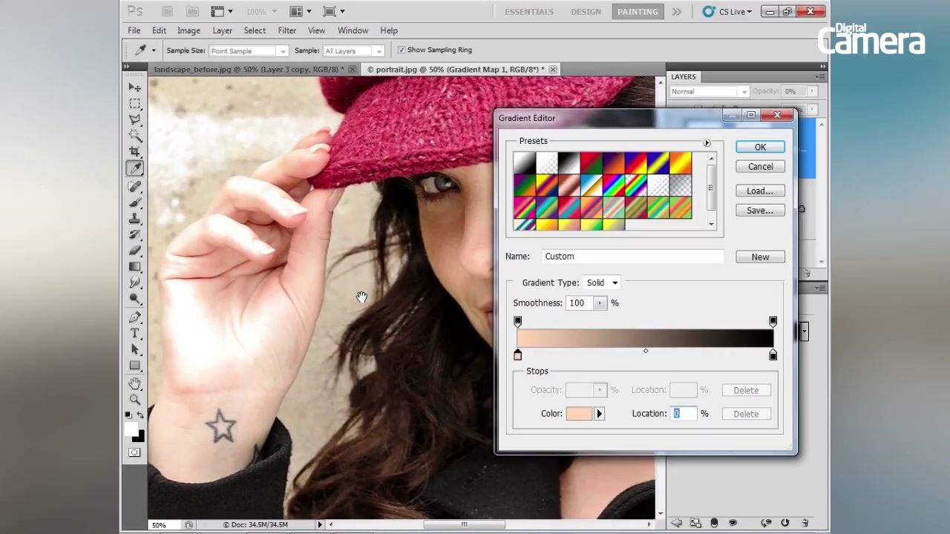
{"action": "left_click", "coordinate": [239, 311]}
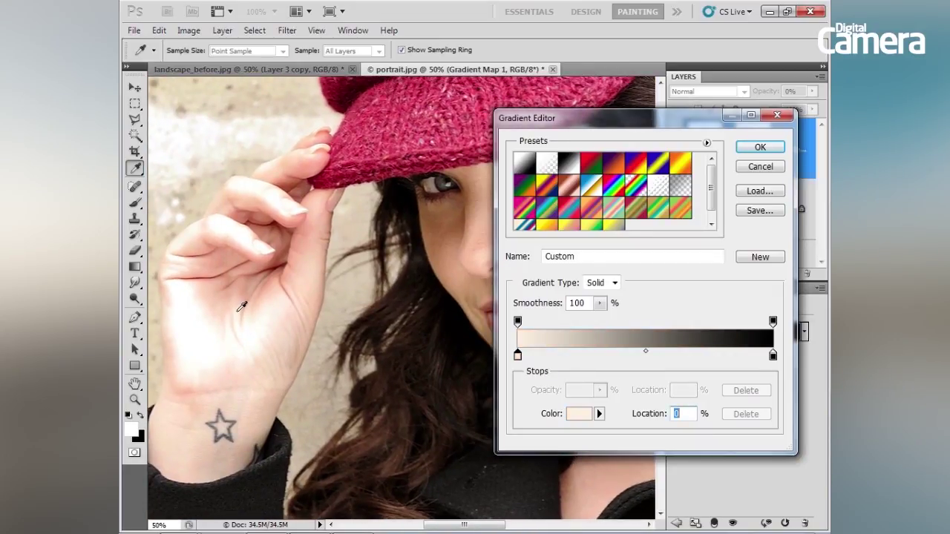
Add a colour stop at 50% to the gradient and give it a skin midtone sampled from the woman's cheek
{"action": "left_click_drag", "start_coordinate": [408, 318], "coordinate": [250, 304]}
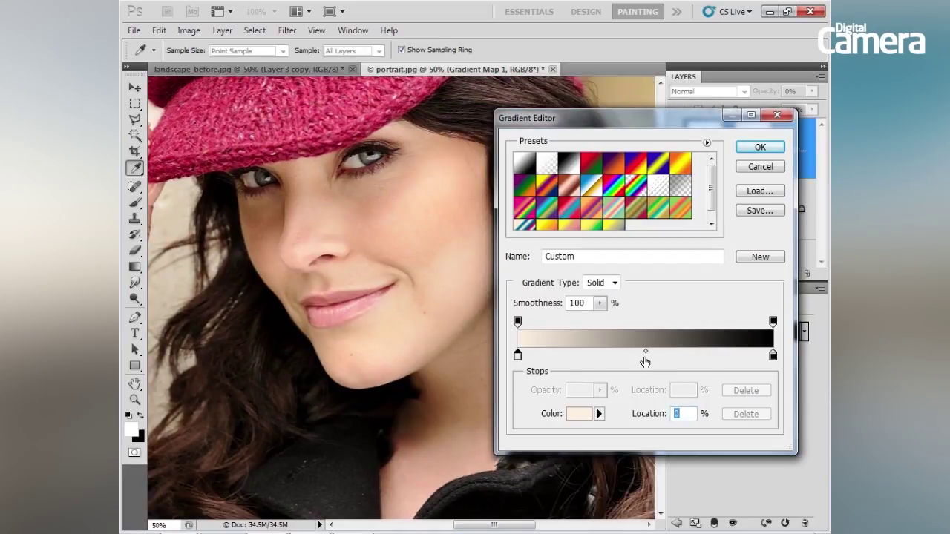
{"action": "left_click", "coordinate": [645, 360]}
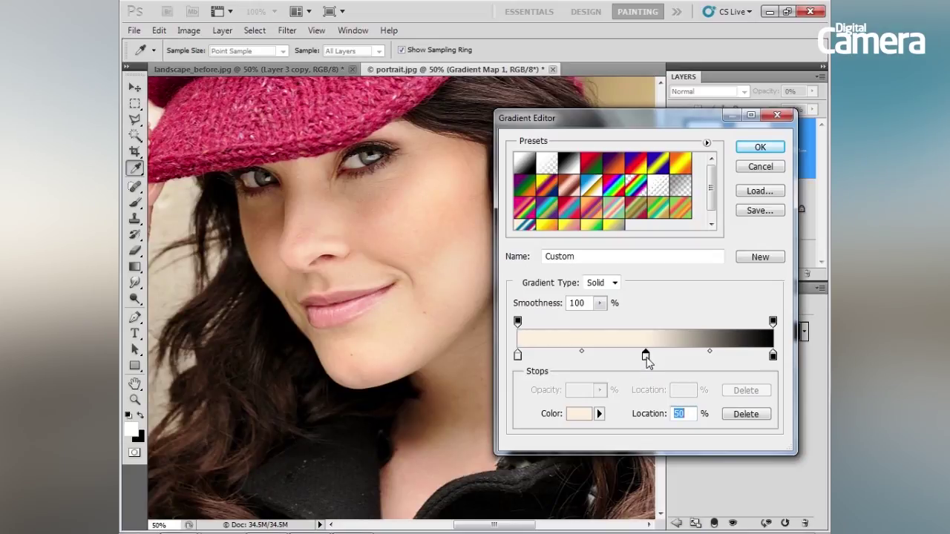
{"action": "left_click", "coordinate": [369, 213]}
{"action": "left_click_drag", "start_coordinate": [373, 211], "coordinate": [384, 218]}
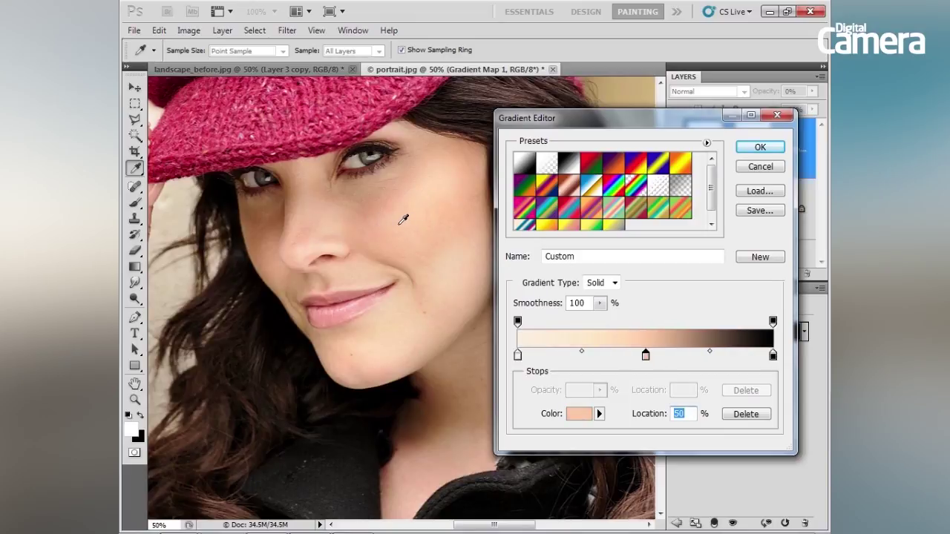
Set the gradient's colour stop at 100% to a dark brown shadow tone sampled from the edge of the neck
{"action": "left_click", "coordinate": [772, 357]}
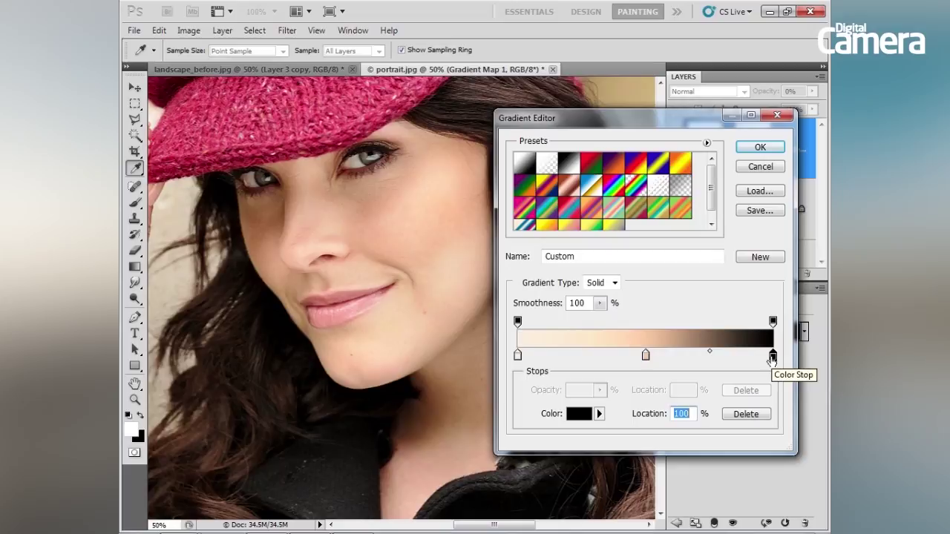
{"action": "left_click", "coordinate": [409, 412]}
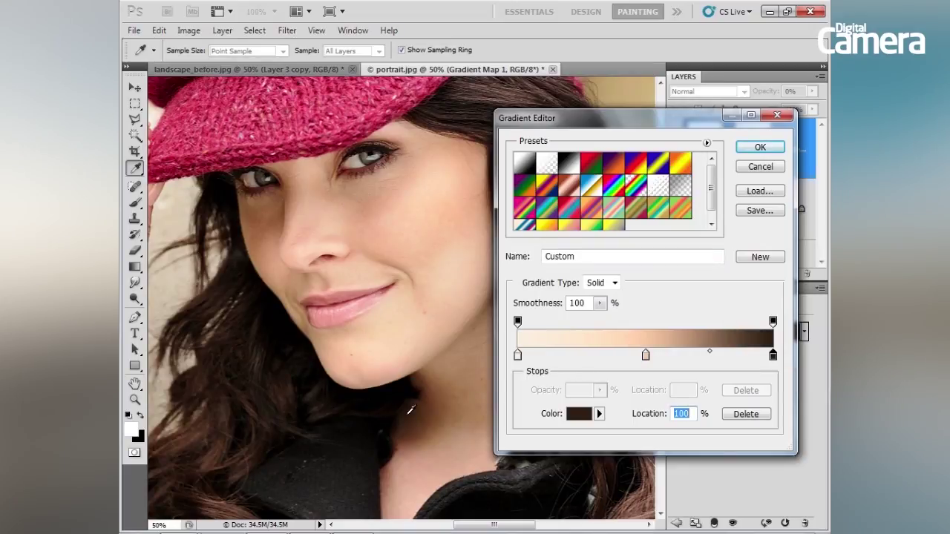
{"action": "left_click", "coordinate": [418, 403]}
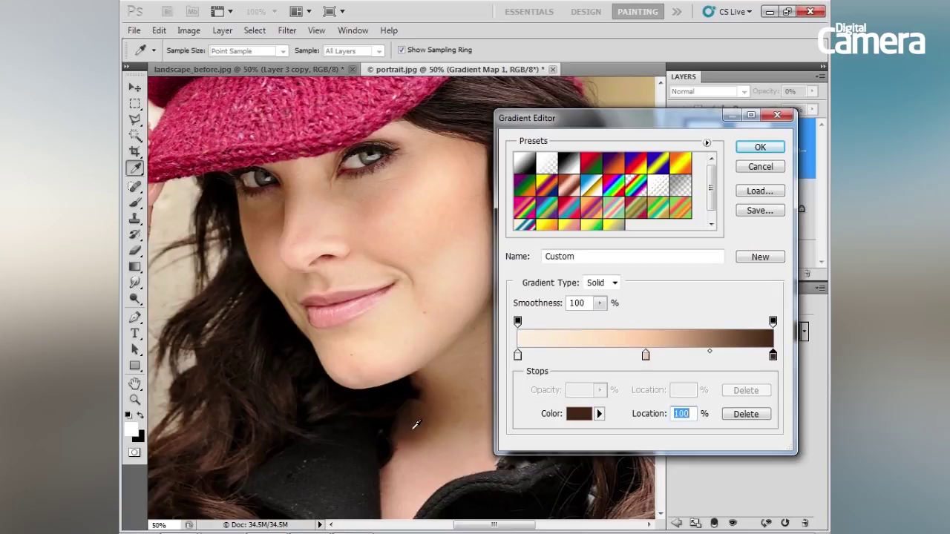
Accept the edited skin-tone gradient and set the Gradient Map layer to Color blending mode at 42% opacity
{"action": "left_click", "coordinate": [754, 147]}
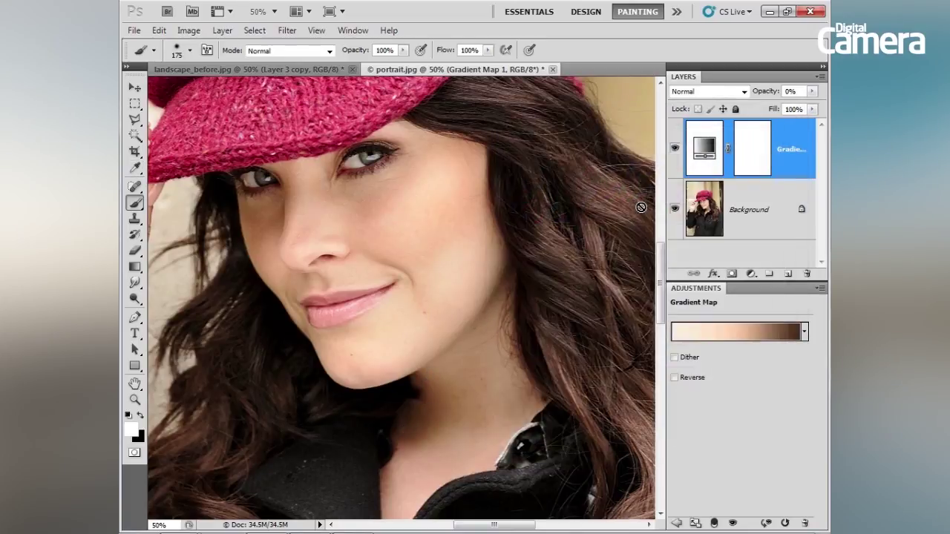
{"action": "left_click", "coordinate": [708, 92]}
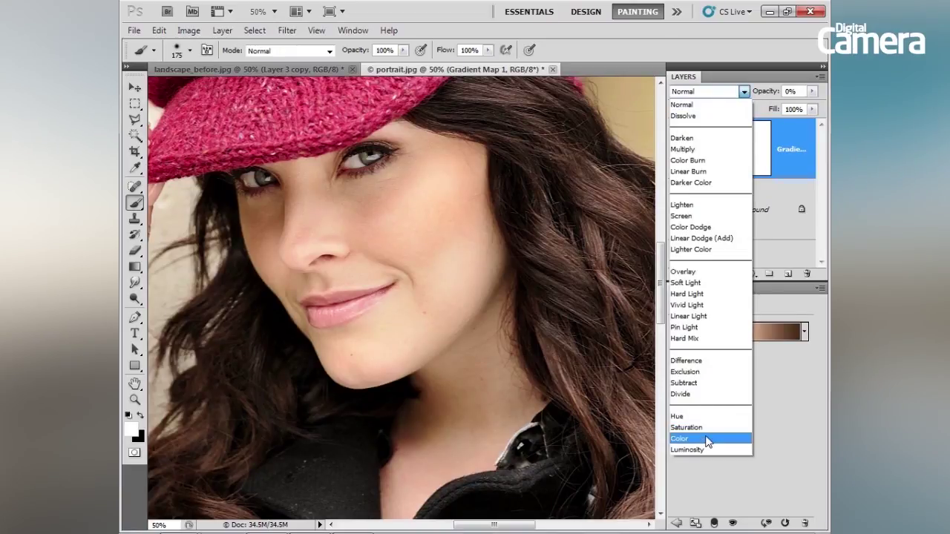
{"action": "left_click", "coordinate": [708, 438]}
{"action": "left_click_drag", "start_coordinate": [759, 94], "coordinate": [778, 91]}
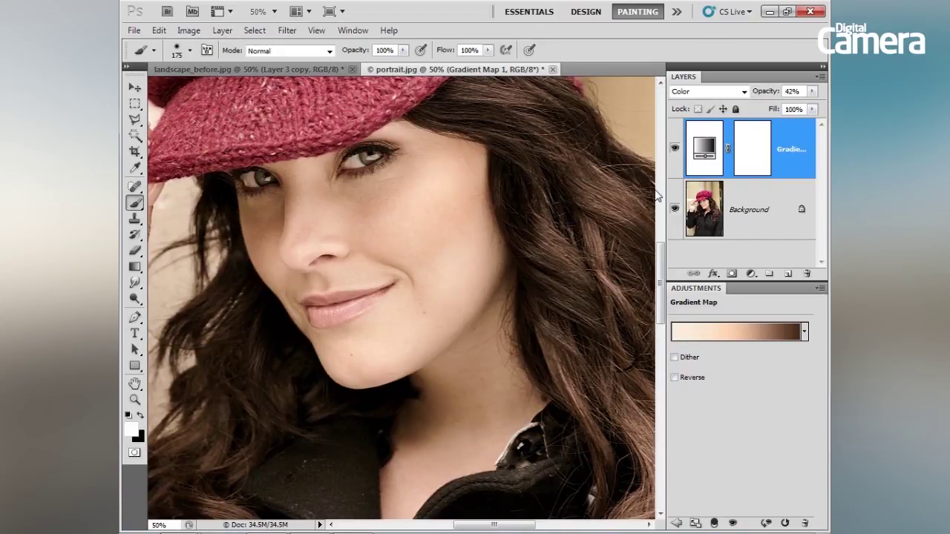
Invert the Gradient Map's layer mask to black and choose a soft round brush sized 175 px
{"action": "left_click", "coordinate": [752, 151]}
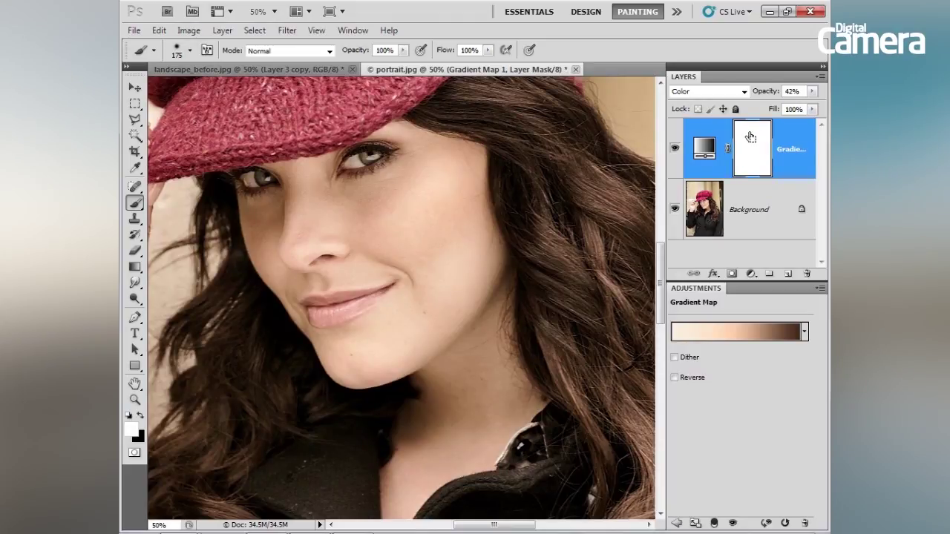
{"action": "key", "text": "ctrl+i"}
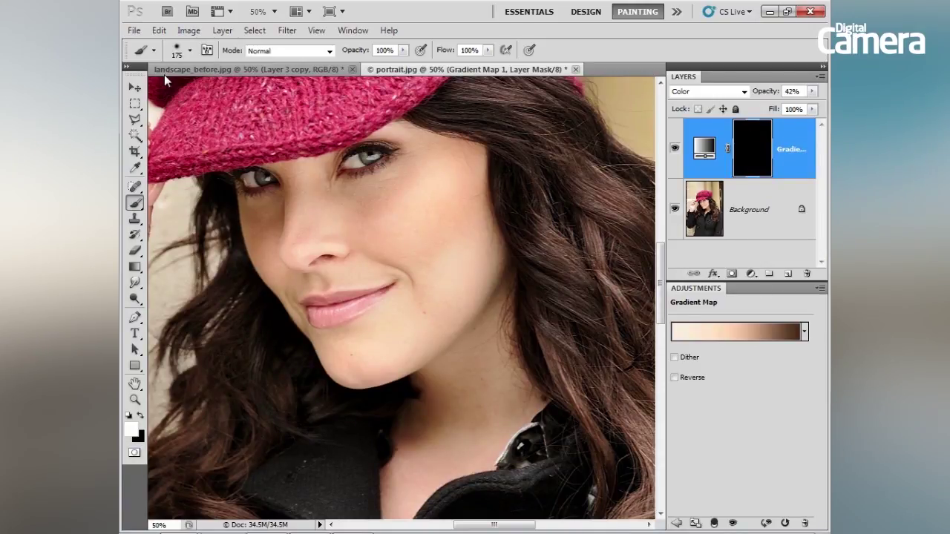
{"action": "left_click", "coordinate": [190, 50]}
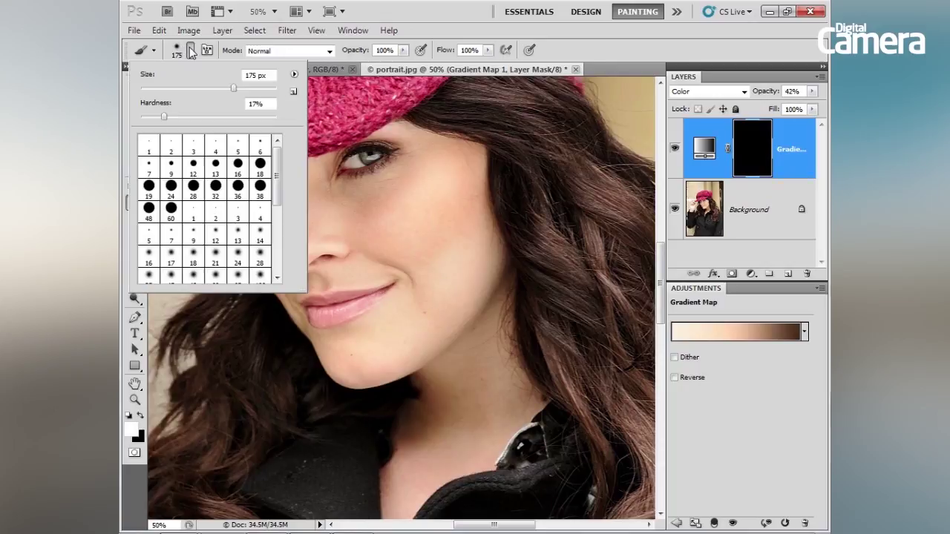
{"action": "left_click", "coordinate": [261, 235]}
{"action": "key", "text": "Return"}
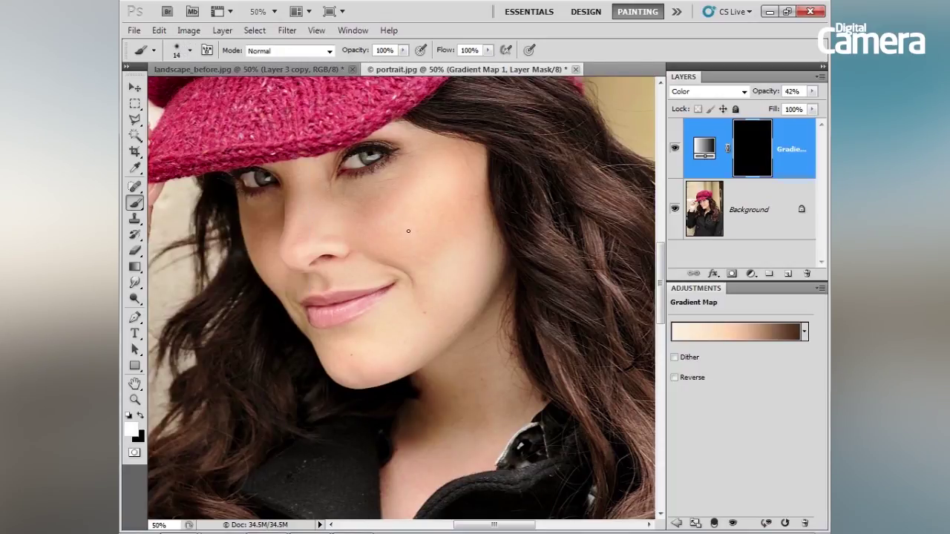
{"action": "key", "text": "bracketright"}
{"action": "key", "text": "bracketright"}
{"action": "key", "text": "bracketright"}
{"action": "key", "text": "bracketright"}
{"action": "key", "text": "bracketright"}
{"action": "key", "text": "bracketright"}
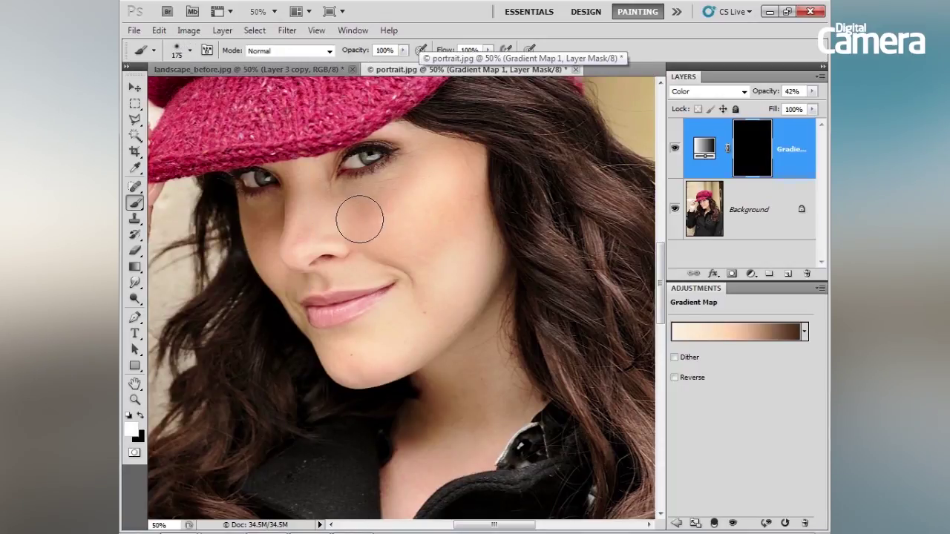
Paint white on the Gradient Map mask over the face, neck and hand, enlarging the brush to 250 px, and compare before and after
{"action": "mouse_move", "coordinate": [437, 282]}
{"action": "left_mouse_down"}
{"action": "mouse_move", "coordinate": [426, 308]}
{"action": "mouse_move", "coordinate": [434, 268]}
{"action": "mouse_move", "coordinate": [399, 338]}
{"action": "mouse_move", "coordinate": [481, 282]}
{"action": "mouse_move", "coordinate": [494, 257]}
{"action": "mouse_move", "coordinate": [300, 213]}
{"action": "mouse_move", "coordinate": [299, 265]}
{"action": "mouse_move", "coordinate": [277, 239]}
{"action": "mouse_move", "coordinate": [289, 285]}
{"action": "mouse_move", "coordinate": [248, 212]}
{"action": "mouse_move", "coordinate": [273, 222]}
{"action": "mouse_move", "coordinate": [306, 196]}
{"action": "mouse_move", "coordinate": [331, 210]}
{"action": "mouse_move", "coordinate": [397, 202]}
{"action": "mouse_move", "coordinate": [448, 215]}
{"action": "mouse_move", "coordinate": [452, 181]}
{"action": "mouse_move", "coordinate": [469, 297]}
{"action": "mouse_move", "coordinate": [427, 424]}
{"action": "left_mouse_up"}
{"action": "key", "text": "bracketright"}
{"action": "key", "text": "bracketright"}
{"action": "left_click_drag", "start_coordinate": [255, 389], "coordinate": [438, 364]}
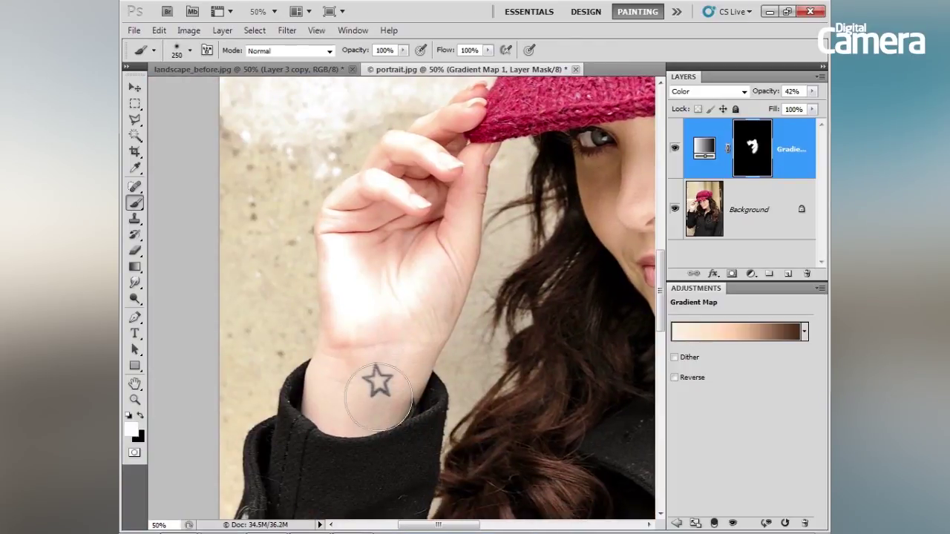
{"action": "mouse_move", "coordinate": [446, 157]}
{"action": "left_mouse_down"}
{"action": "mouse_move", "coordinate": [458, 290]}
{"action": "mouse_move", "coordinate": [169, 337]}
{"action": "mouse_move", "coordinate": [157, 353]}
{"action": "left_mouse_up"}
{"action": "left_click", "coordinate": [675, 150]}
{"action": "left_click", "coordinate": [675, 150]}
{"action": "left_click", "coordinate": [674, 150]}
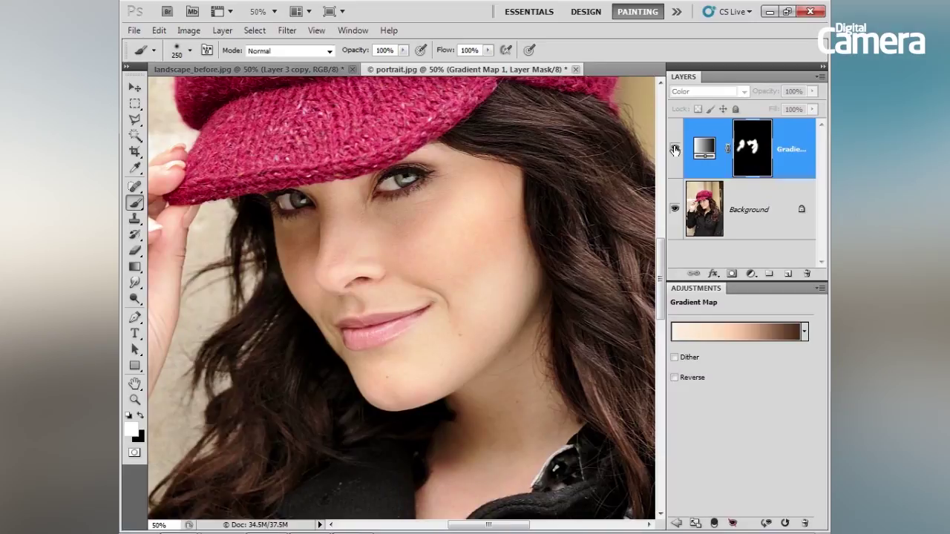
{"action": "left_click", "coordinate": [675, 150]}
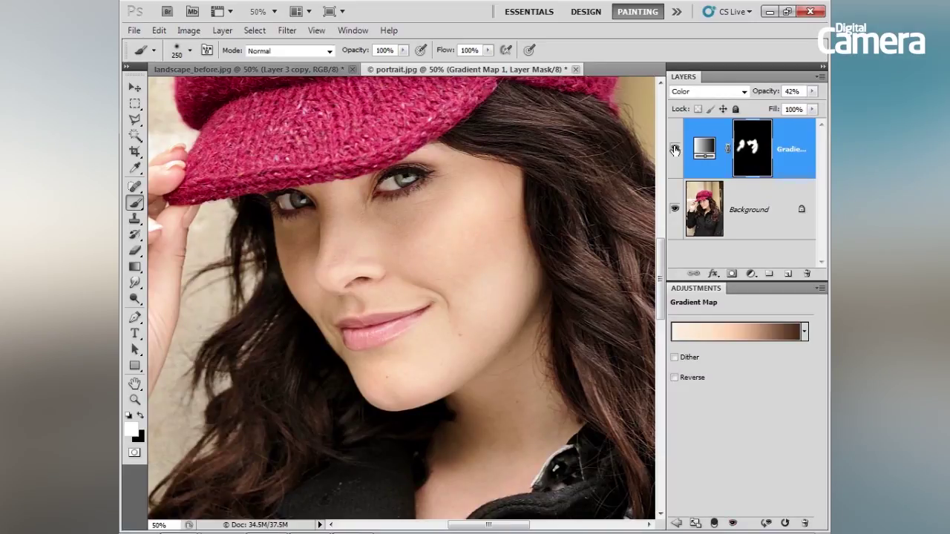
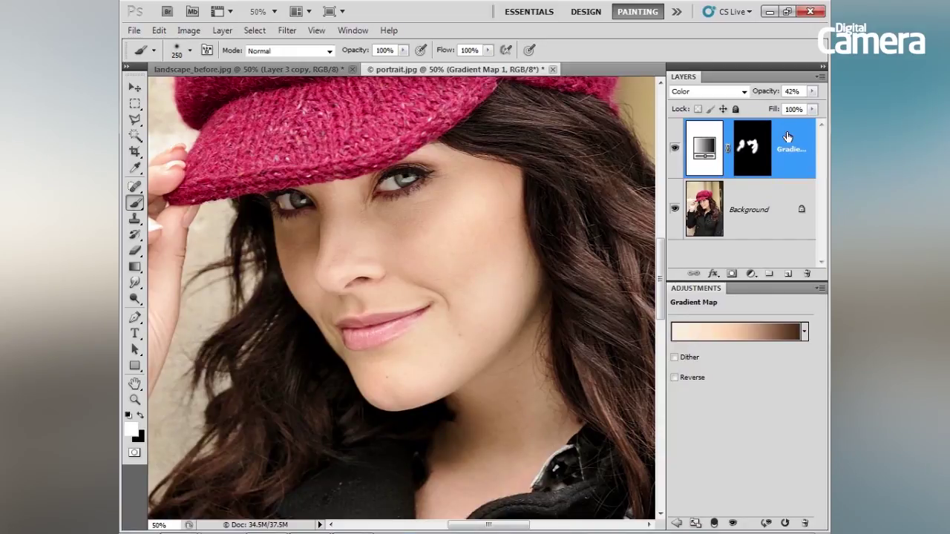
Reduce the portrait to its single Background layer and duplicate that layer
{"action": "key", "text": "Delete"}
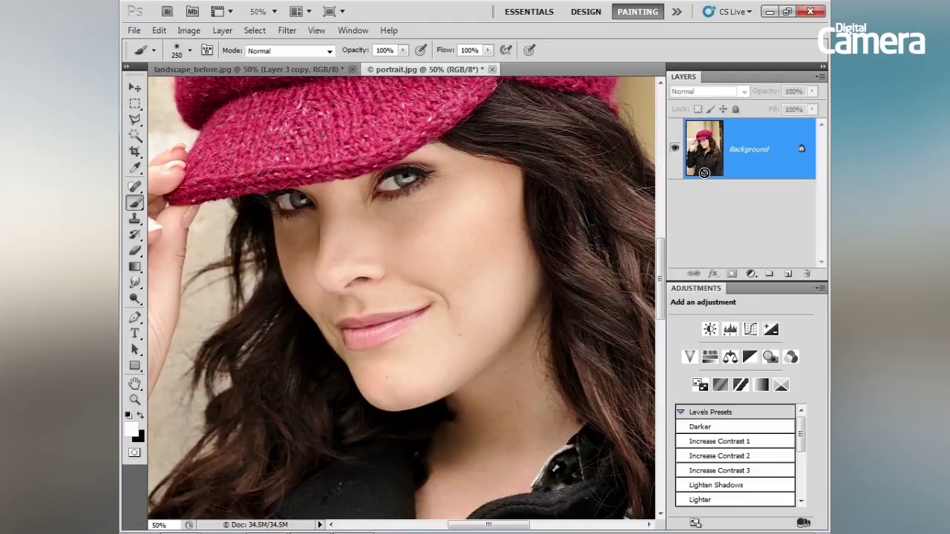
{"action": "key", "text": "ctrl+j"}
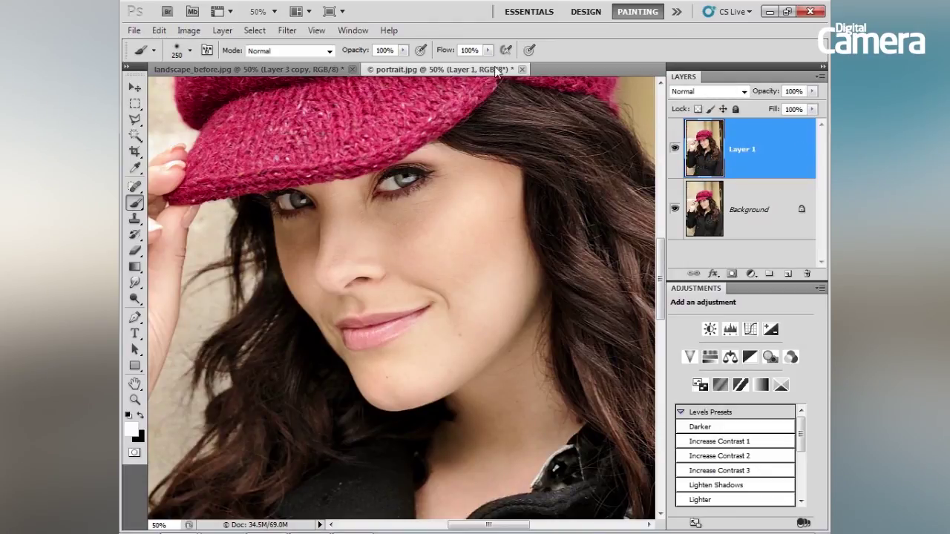
Apply a High Pass filter with a 9.5-pixel radius to the duplicate layer and invert the result
{"action": "left_click", "coordinate": [287, 31]}
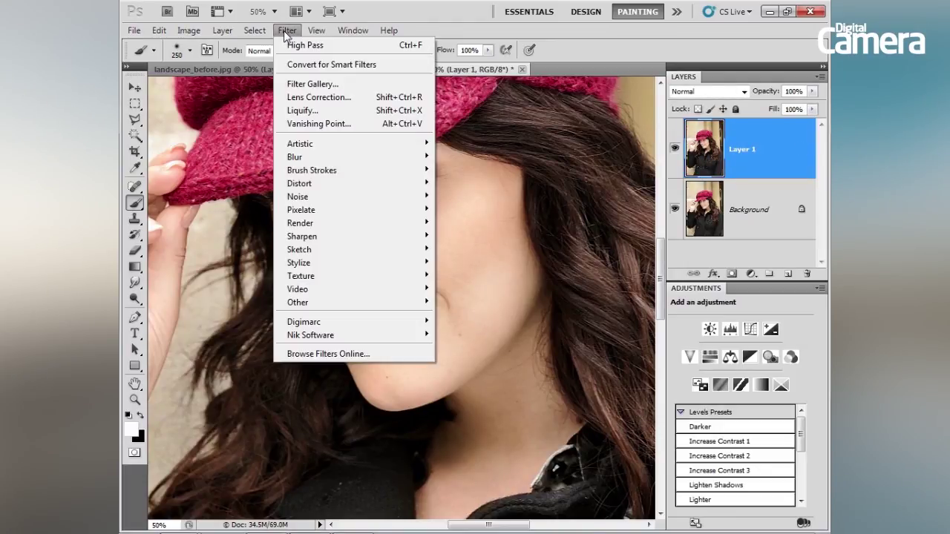
{"action": "mouse_move", "coordinate": [393, 304]}
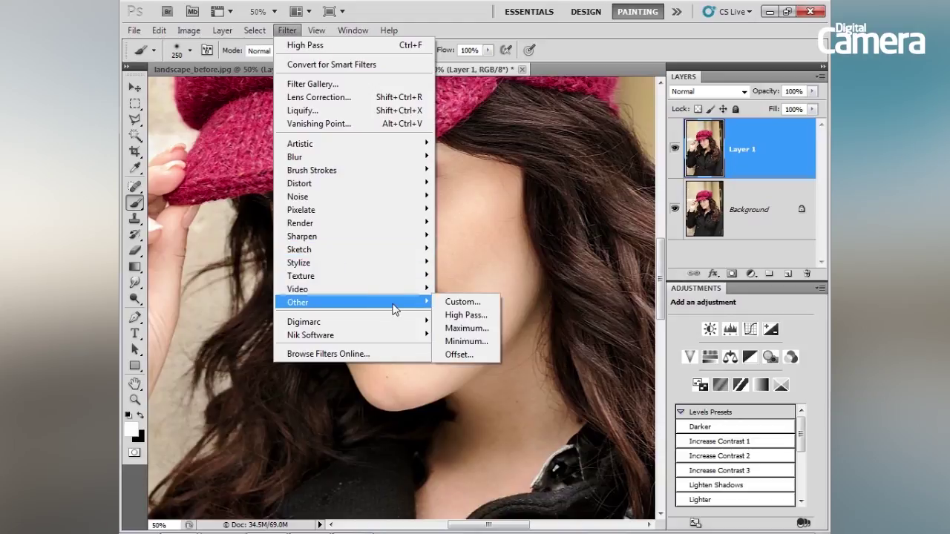
{"action": "left_click", "coordinate": [469, 318]}
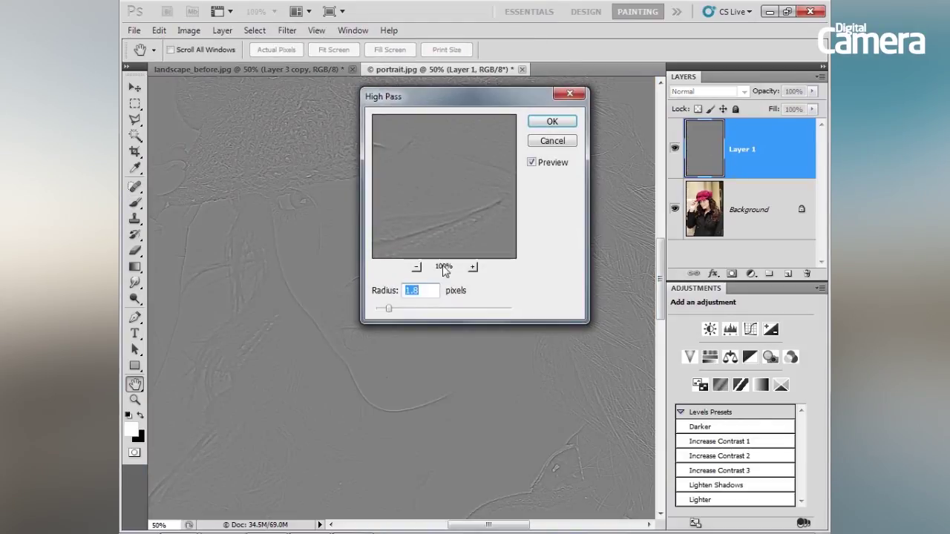
{"action": "left_click_drag", "start_coordinate": [391, 312], "coordinate": [430, 312]}
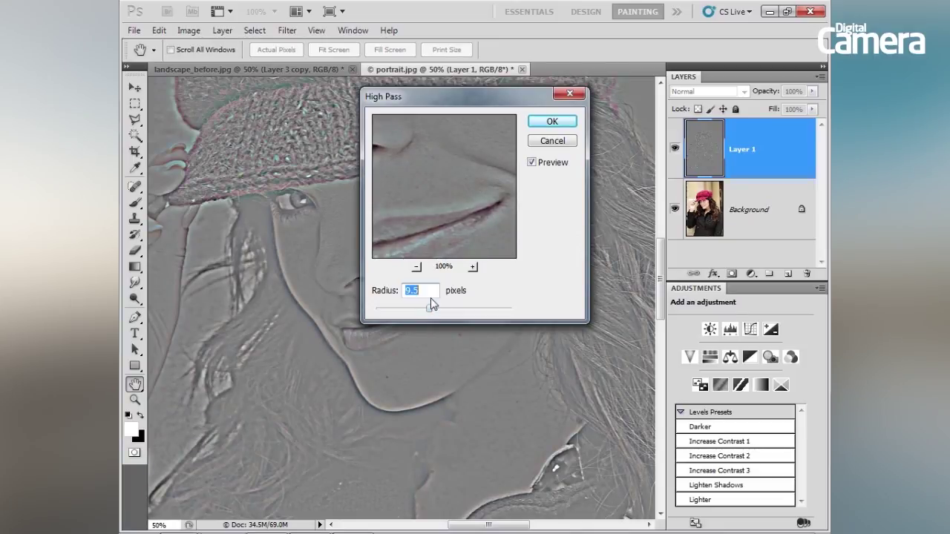
{"action": "left_click", "coordinate": [552, 121]}
{"action": "key", "text": "b"}
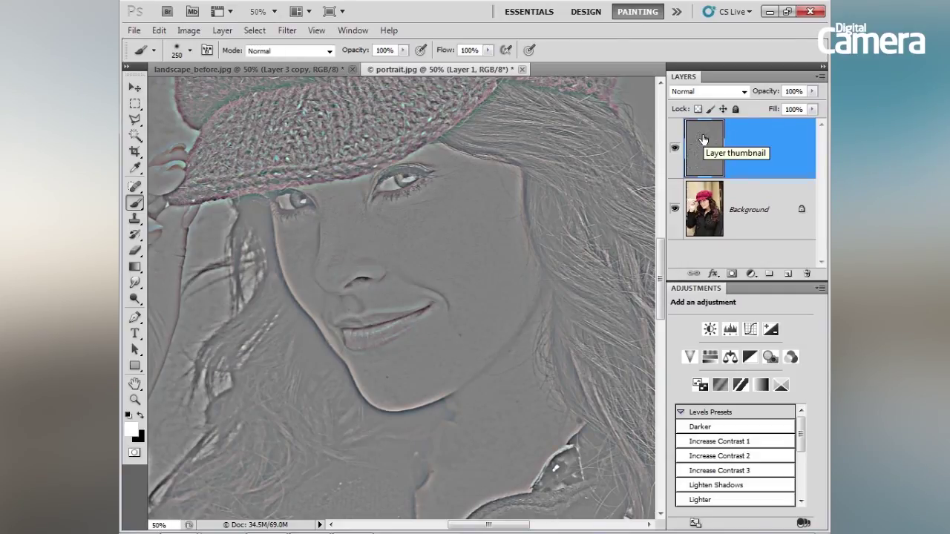
{"action": "key", "text": "ctrl+f"}
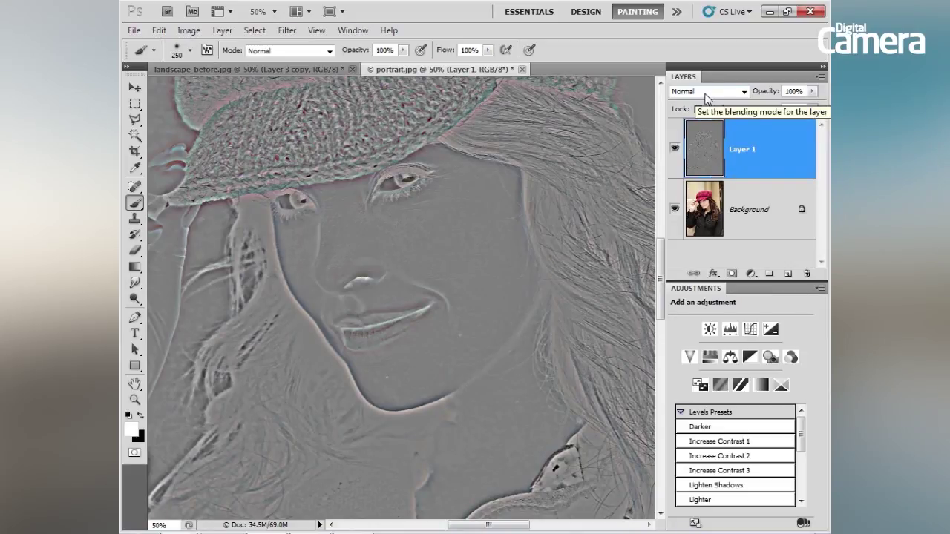
{"action": "key", "text": "shift+alt+o"}
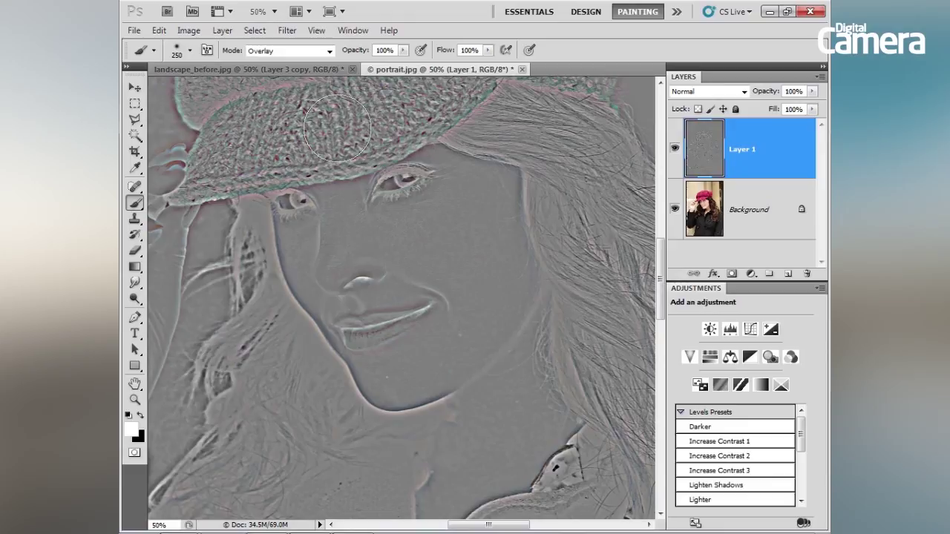
{"action": "left_click", "coordinate": [256, 51]}
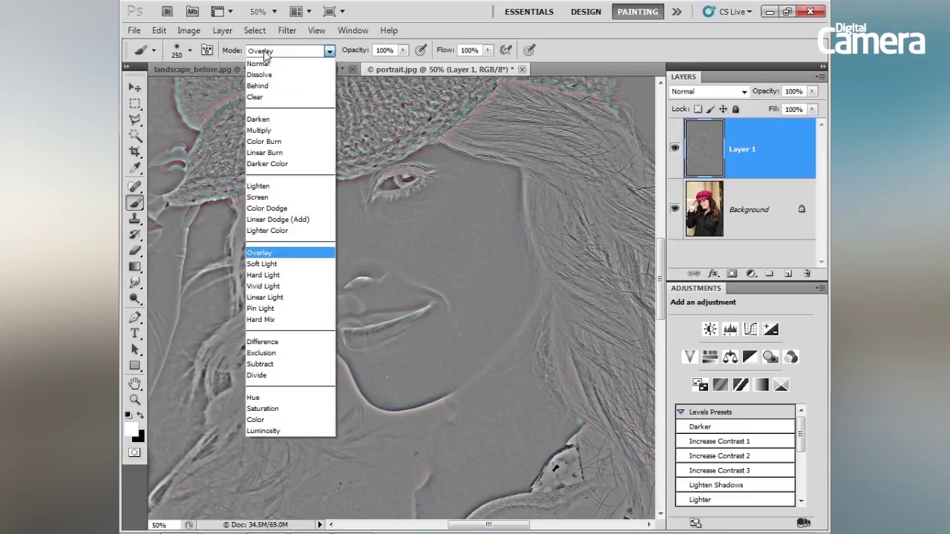
{"action": "left_click", "coordinate": [260, 58]}
Set the inverted High Pass layer's blending mode to Overlay and add a black layer mask to it
{"action": "key", "text": "v"}
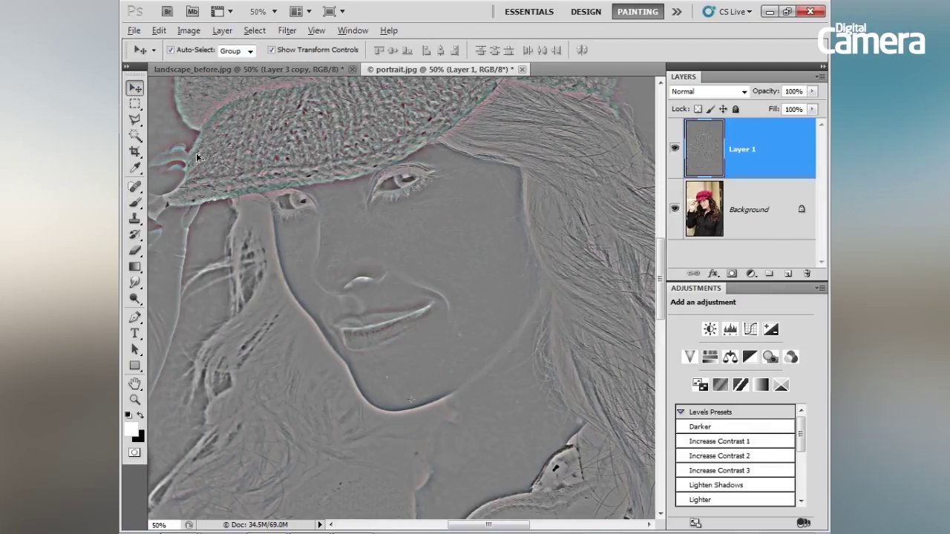
{"action": "key", "text": "shift+alt+o"}
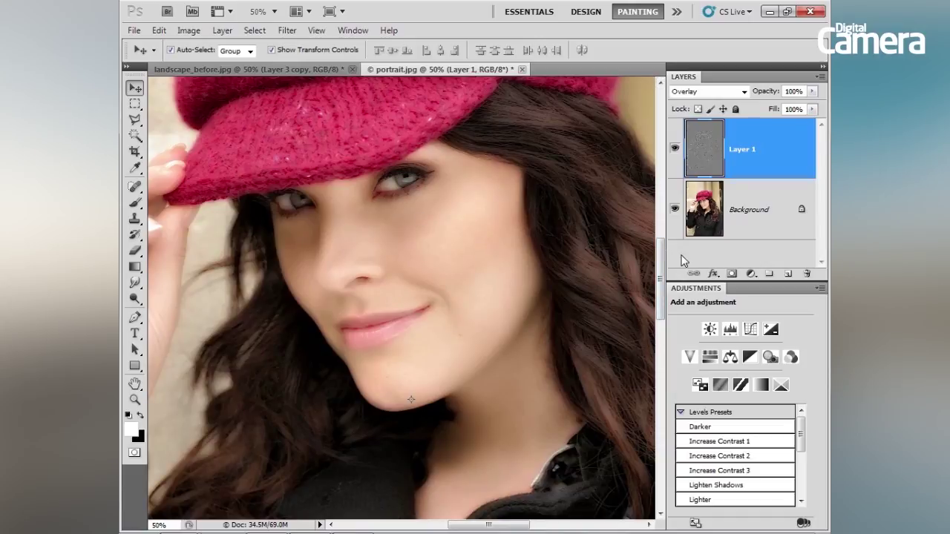
{"action": "left_click", "coordinate": [733, 274], "text": "alt"}
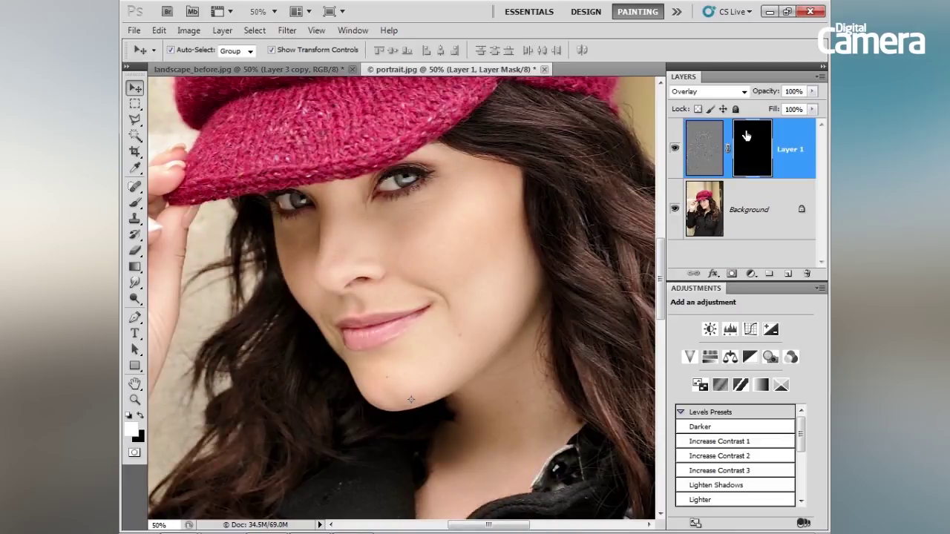
Paint white on the High Pass layer's mask over the cheeks, chin, nose and neck with a soft 250 px brush to soften the skin
{"action": "left_click", "coordinate": [134, 205]}
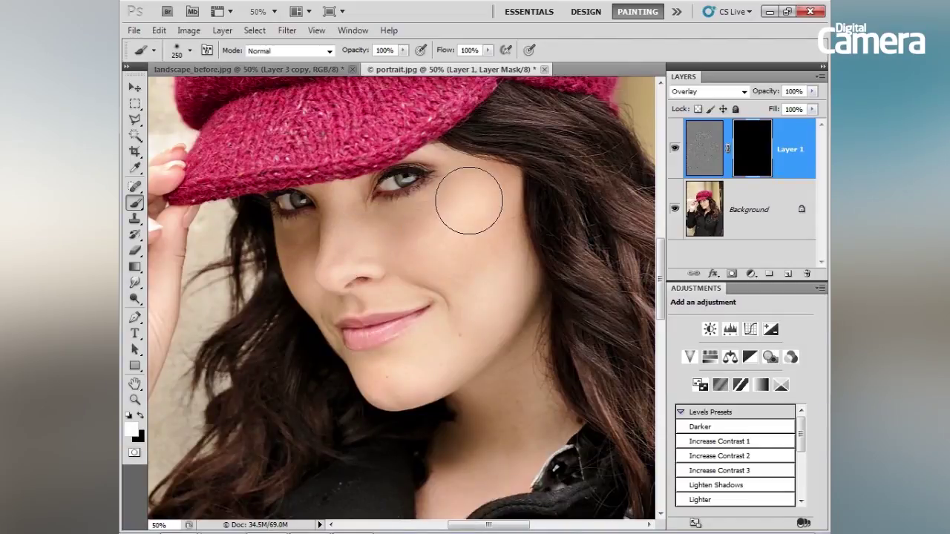
{"action": "left_click_drag", "start_coordinate": [483, 297], "coordinate": [423, 361]}
{"action": "mouse_move", "coordinate": [334, 210]}
{"action": "left_mouse_down"}
{"action": "mouse_move", "coordinate": [303, 281]}
{"action": "mouse_move", "coordinate": [317, 251]}
{"action": "mouse_move", "coordinate": [409, 254]}
{"action": "left_mouse_up"}
{"action": "mouse_move", "coordinate": [498, 413]}
{"action": "left_mouse_down"}
{"action": "mouse_move", "coordinate": [500, 431]}
{"action": "mouse_move", "coordinate": [574, 361]}
{"action": "mouse_move", "coordinate": [503, 354]}
{"action": "mouse_move", "coordinate": [512, 349]}
{"action": "left_mouse_up"}
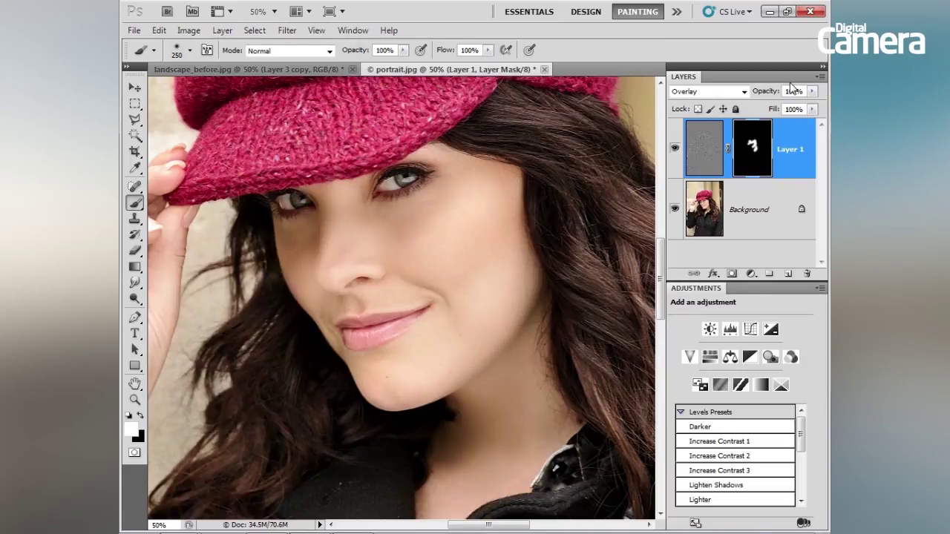
Lower the skin-softening layer's opacity to 69% and compare the portrait with and without it
{"action": "left_click_drag", "start_coordinate": [773, 95], "coordinate": [752, 92]}
{"action": "left_click", "coordinate": [675, 149]}
{"action": "left_click", "coordinate": [675, 149]}
{"action": "left_click", "coordinate": [675, 150]}
{"action": "left_click", "coordinate": [675, 150]}
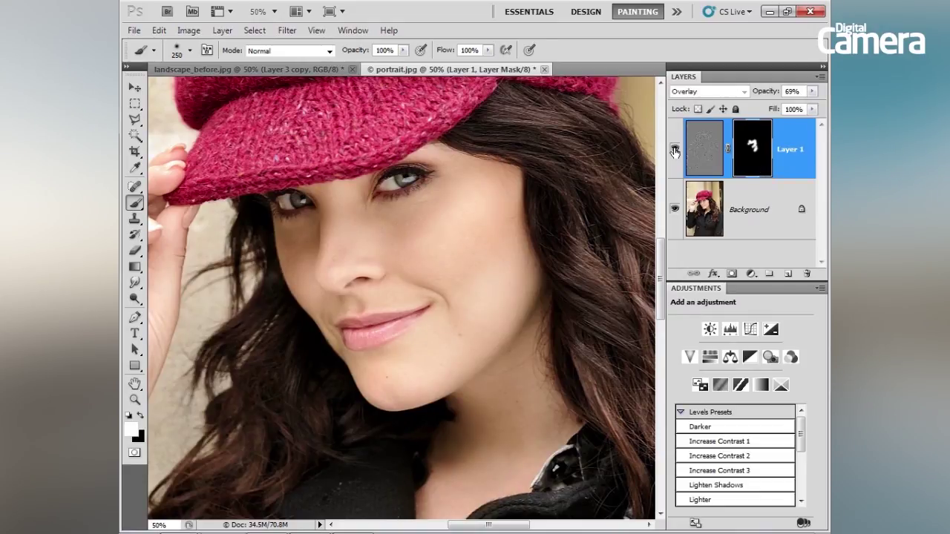
{"action": "left_click", "coordinate": [675, 150]}
{"action": "left_click", "coordinate": [675, 150]}
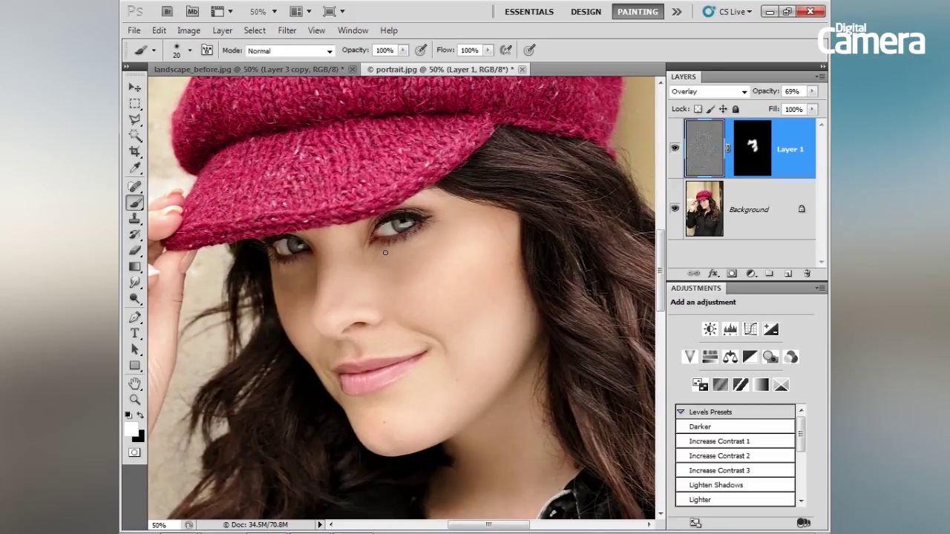
Paint black over both irises in Quick Mask mode with a 20 px brush and convert the mask into a selection
{"action": "key", "text": "q"}
{"action": "key", "text": "d"}
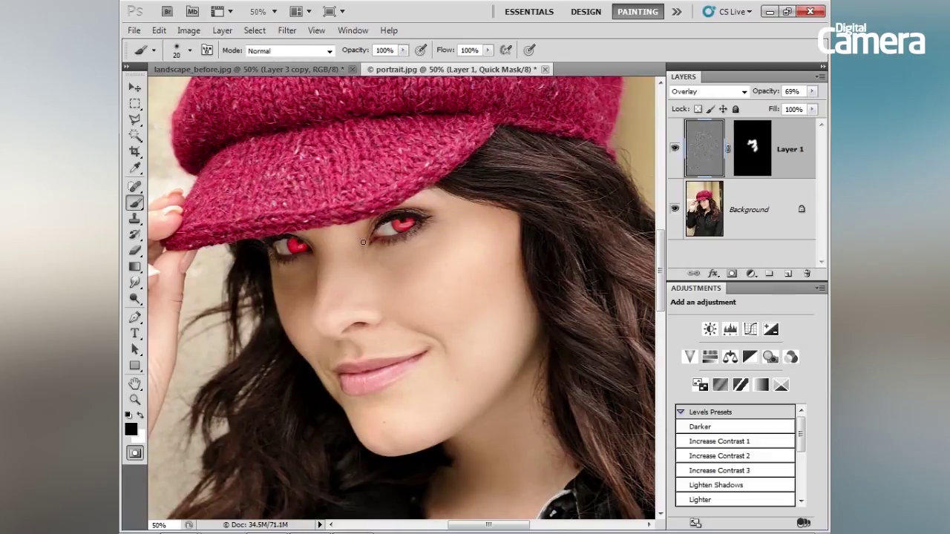
{"action": "key", "text": "q"}
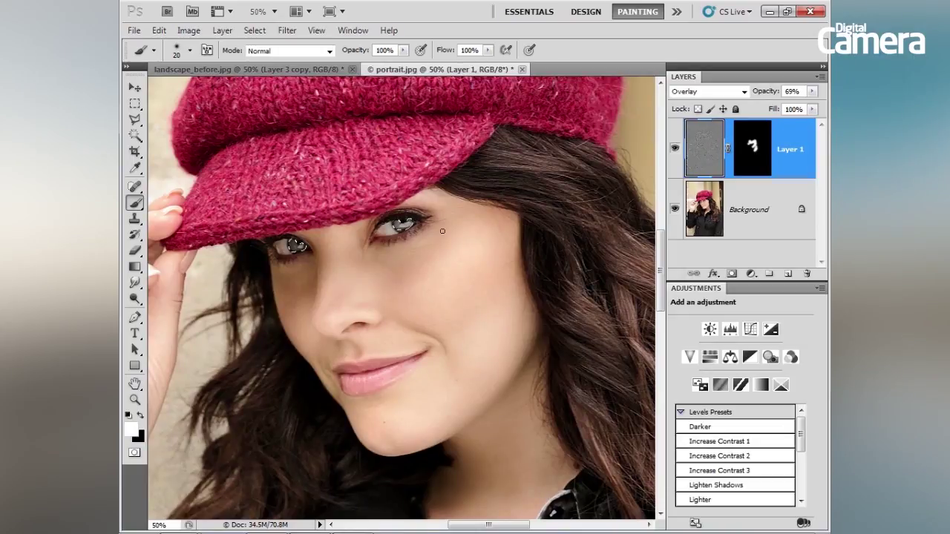
Add a Hue/Saturation adjustment layer directly above the Background and invert its mask so it affects only the irises
{"action": "left_click", "coordinate": [741, 199]}
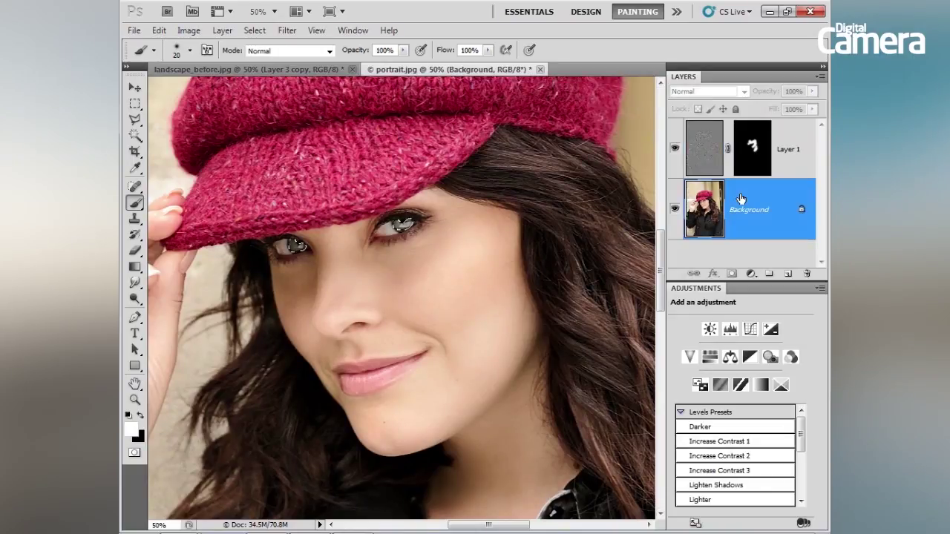
{"action": "left_click", "coordinate": [750, 275]}
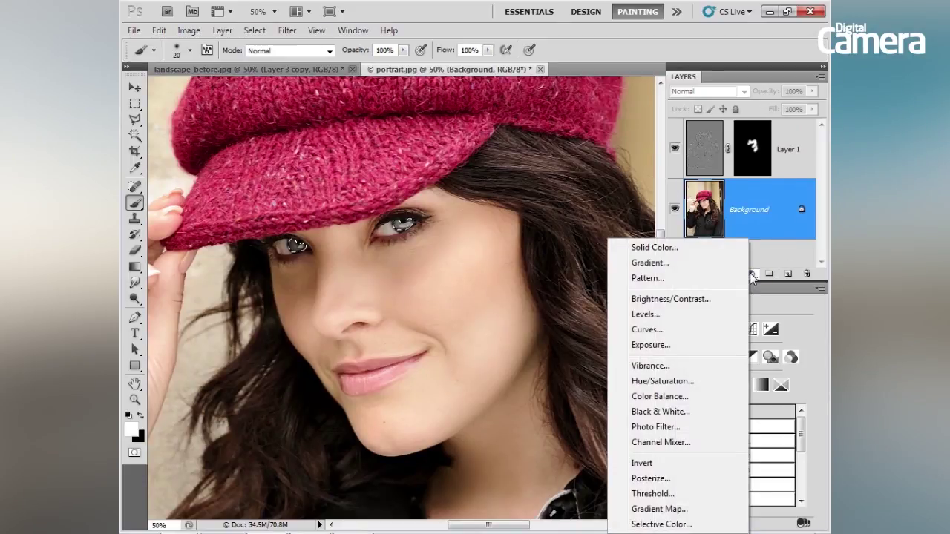
{"action": "left_click", "coordinate": [682, 383]}
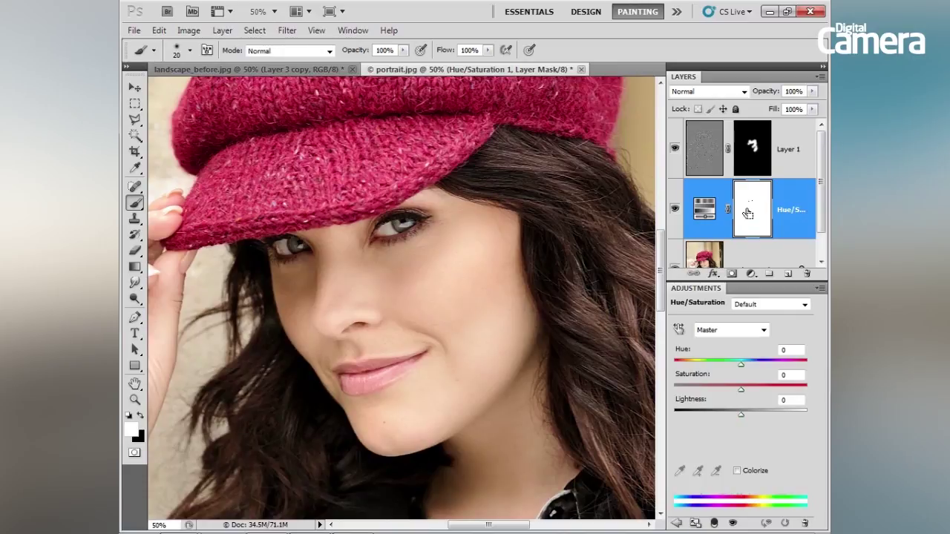
{"action": "key", "text": "ctrl+i"}
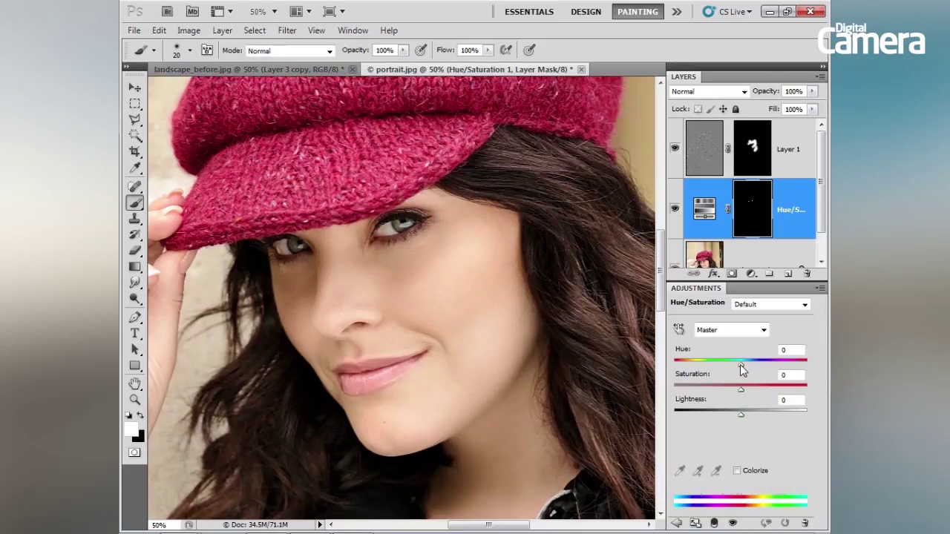
Recolour the irises by setting the Hue/Saturation layer to Hue -147, Saturation +33 and Lightness +8
{"action": "left_click_drag", "start_coordinate": [740, 365], "coordinate": [710, 360]}
{"action": "key", "text": "ctrl+plus"}
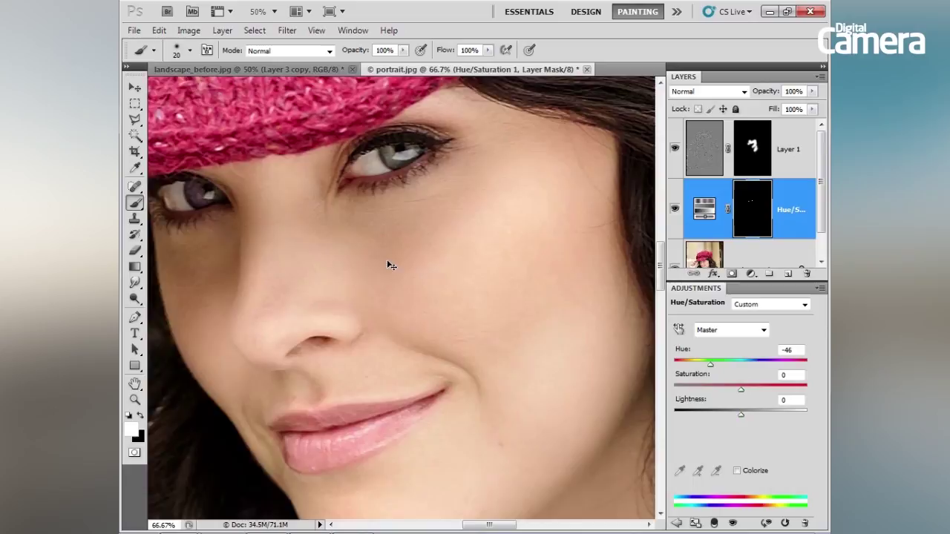
{"action": "key", "text": "ctrl+plus"}
{"action": "left_click_drag", "start_coordinate": [711, 362], "coordinate": [683, 362]}
{"action": "left_click_drag", "start_coordinate": [740, 389], "coordinate": [762, 389]}
Compare the eyes with and without the Hue/Saturation layer and lower its opacity to 75%
{"action": "left_click", "coordinate": [675, 210]}
{"action": "left_click", "coordinate": [674, 209]}
{"action": "left_click_drag", "start_coordinate": [774, 91], "coordinate": [754, 98]}
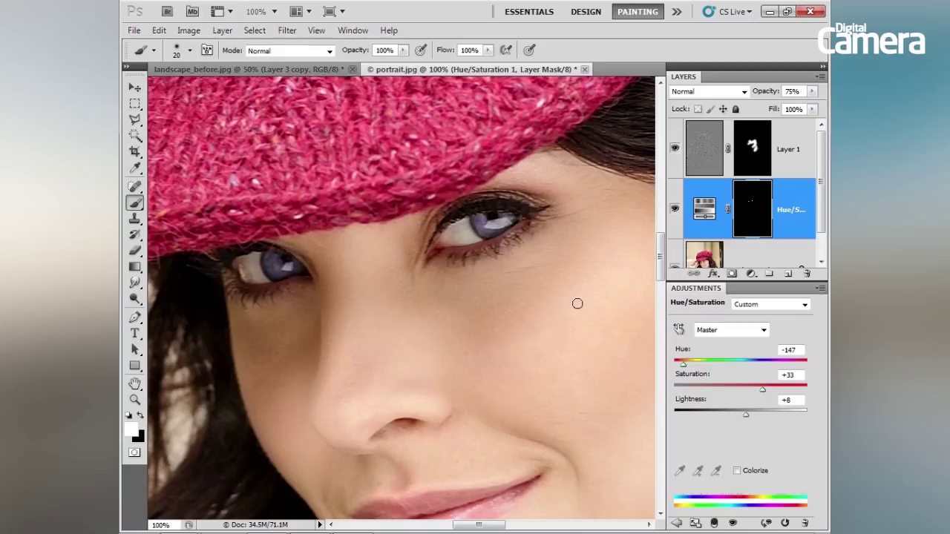
{"action": "key", "text": "ctrl+minus"}
{"action": "key", "text": "ctrl+minus"}
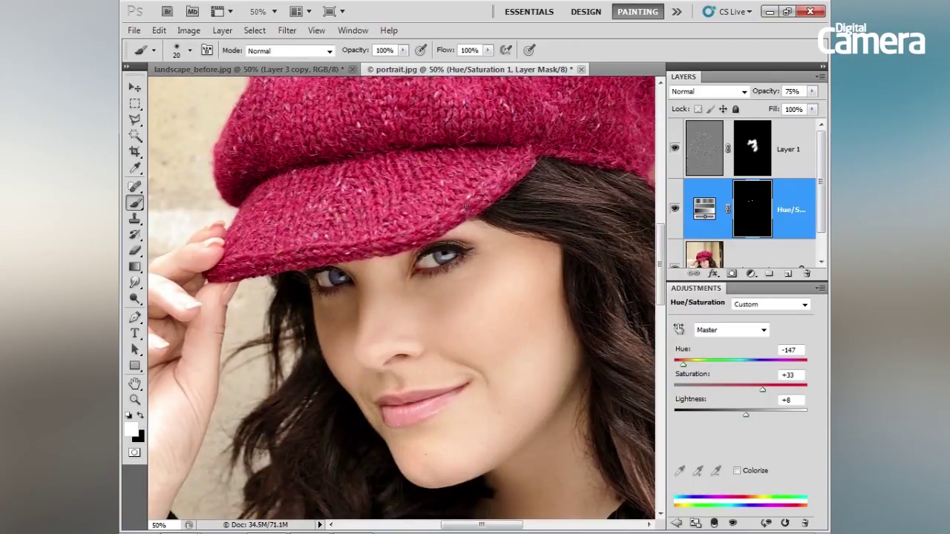
Examine the Density, Feather and Refine Mask options for the iris mask without applying any changes
{"action": "left_click", "coordinate": [350, 31]}
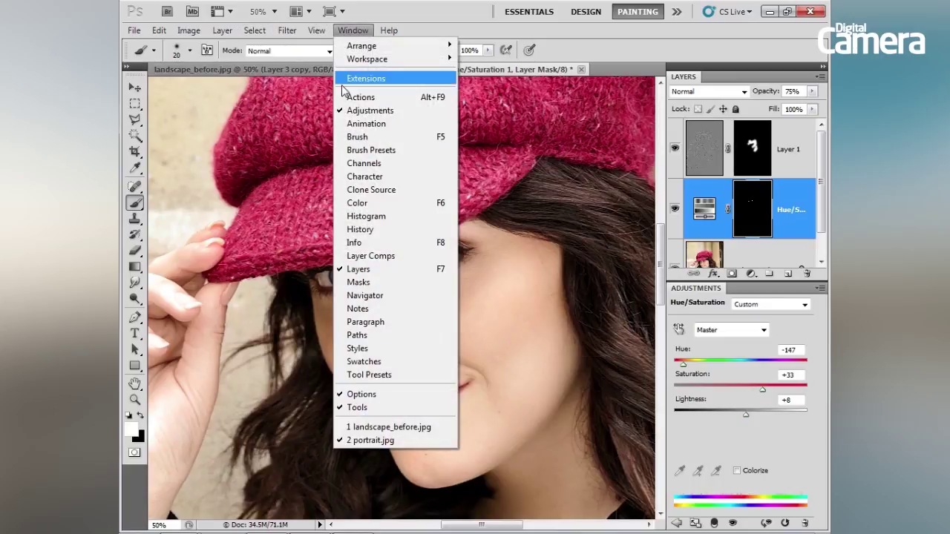
{"action": "left_click", "coordinate": [376, 283]}
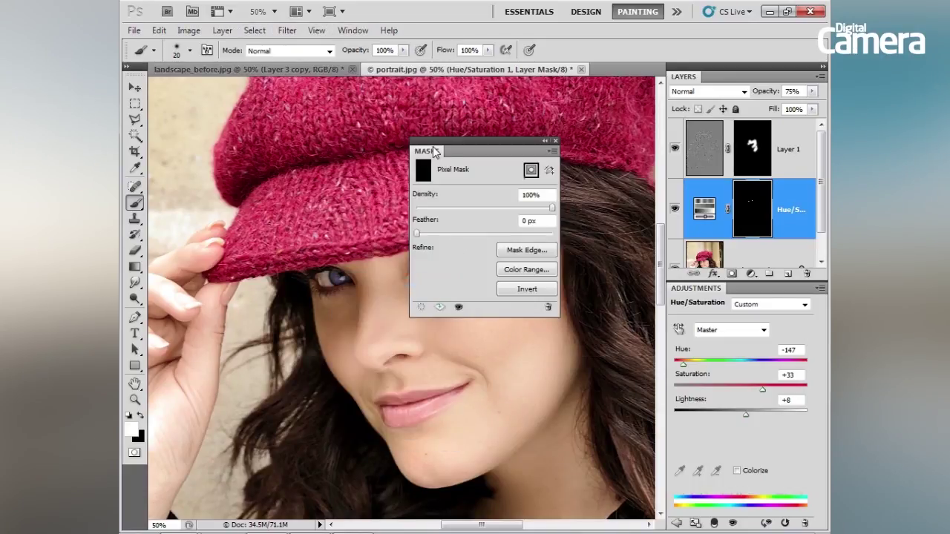
{"action": "left_click_drag", "start_coordinate": [435, 153], "coordinate": [211, 306]}
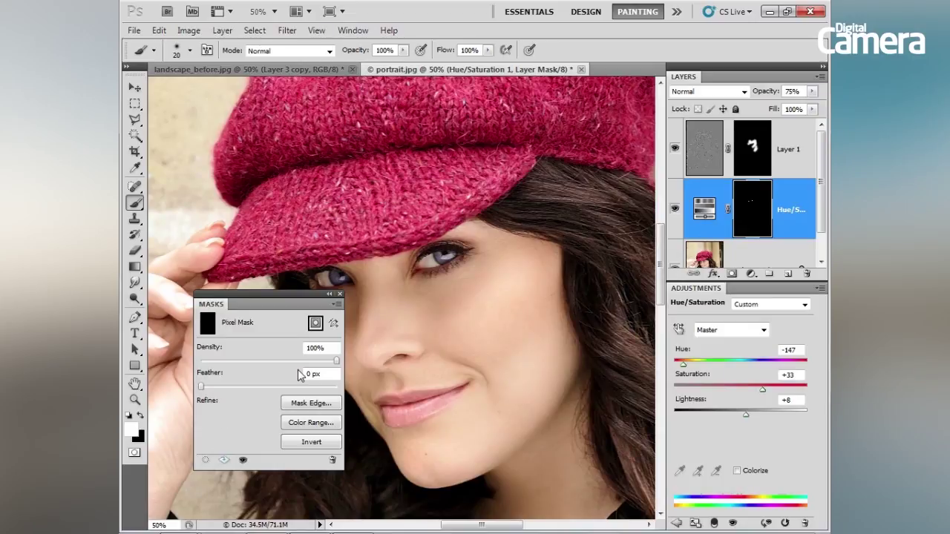
{"action": "left_click_drag", "start_coordinate": [336, 364], "coordinate": [360, 361]}
{"action": "left_click", "coordinate": [313, 404]}
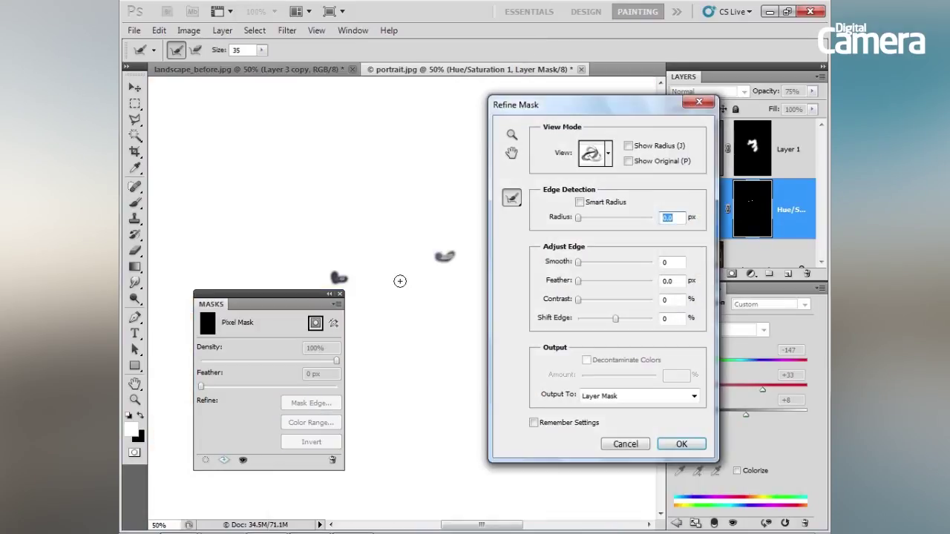
{"action": "left_click_drag", "start_coordinate": [521, 107], "coordinate": [203, 121]}
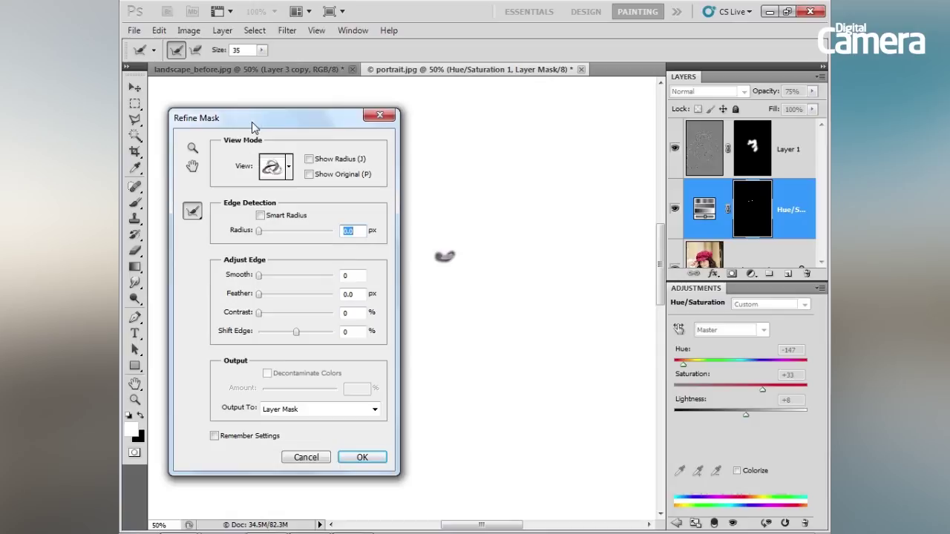
{"action": "left_click", "coordinate": [340, 458]}
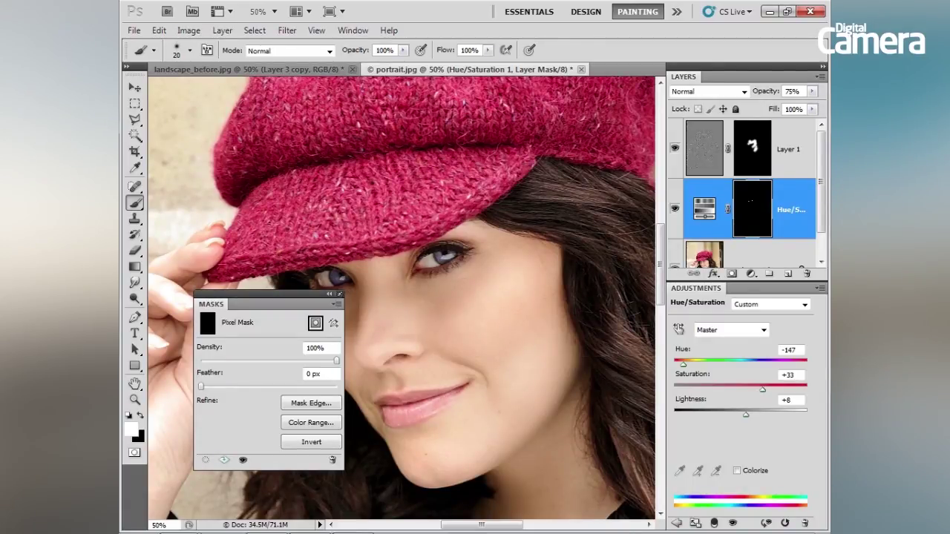
{"action": "left_click", "coordinate": [339, 294]}
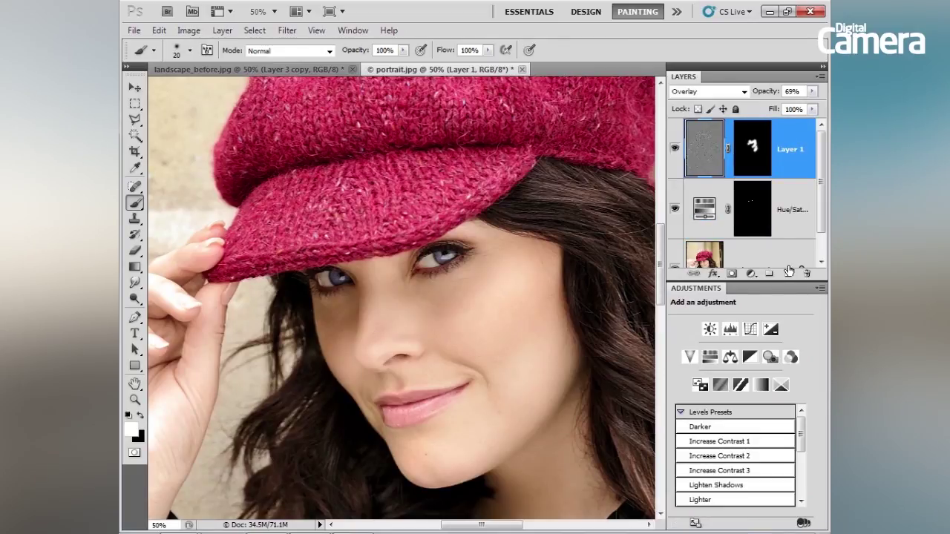
Add a Black & White adjustment layer above Layer 1 with Reds at 51 and Yellows at 46
{"action": "left_click", "coordinate": [751, 275]}
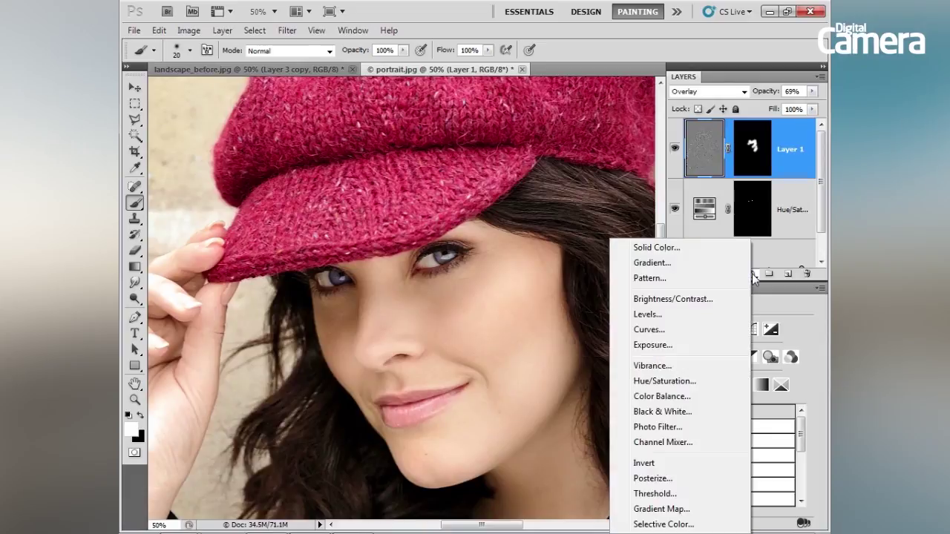
{"action": "left_click", "coordinate": [667, 412]}
{"action": "key", "text": "ctrl+minus"}
{"action": "key", "text": "ctrl+minus"}
{"action": "key", "text": "ctrl+minus"}
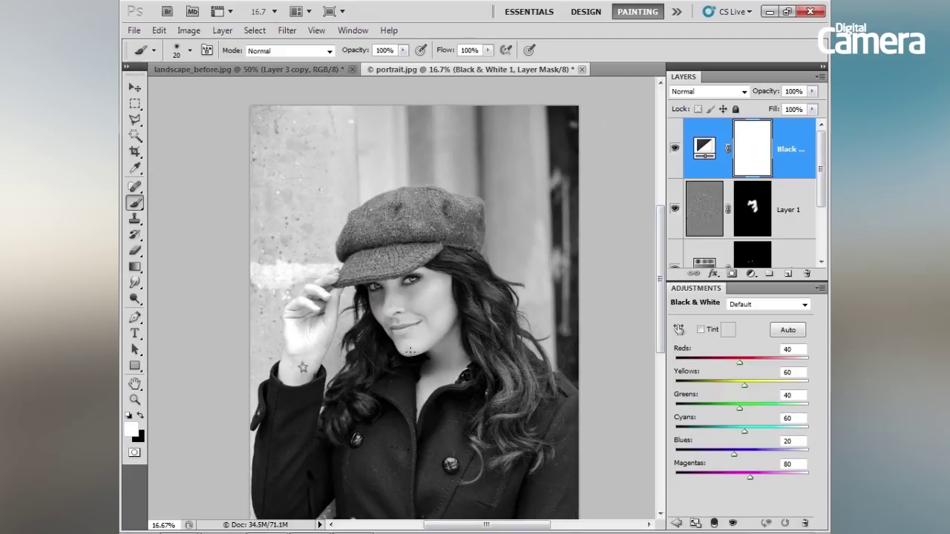
{"action": "scroll", "coordinate": [411, 353], "scroll_direction": "down", "scroll_amount": 5}
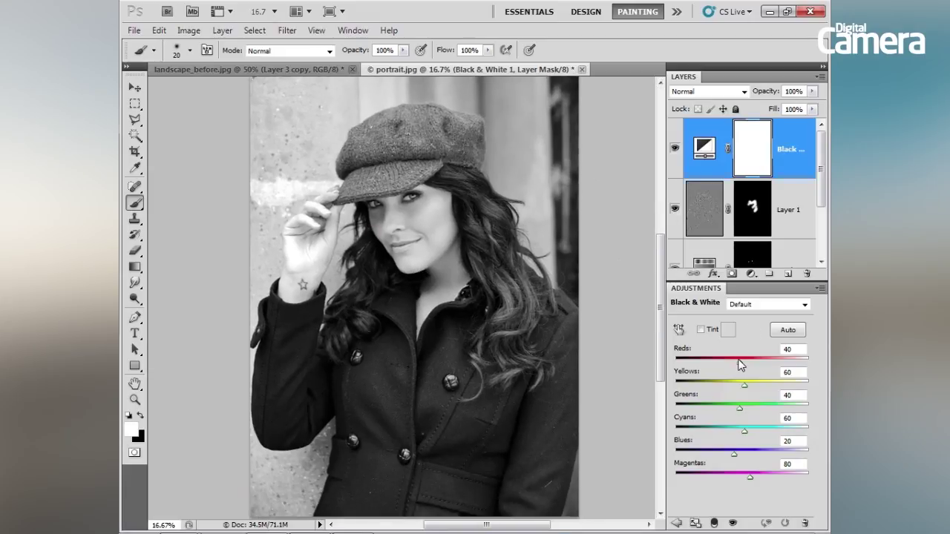
{"action": "left_click_drag", "start_coordinate": [743, 363], "coordinate": [743, 387]}
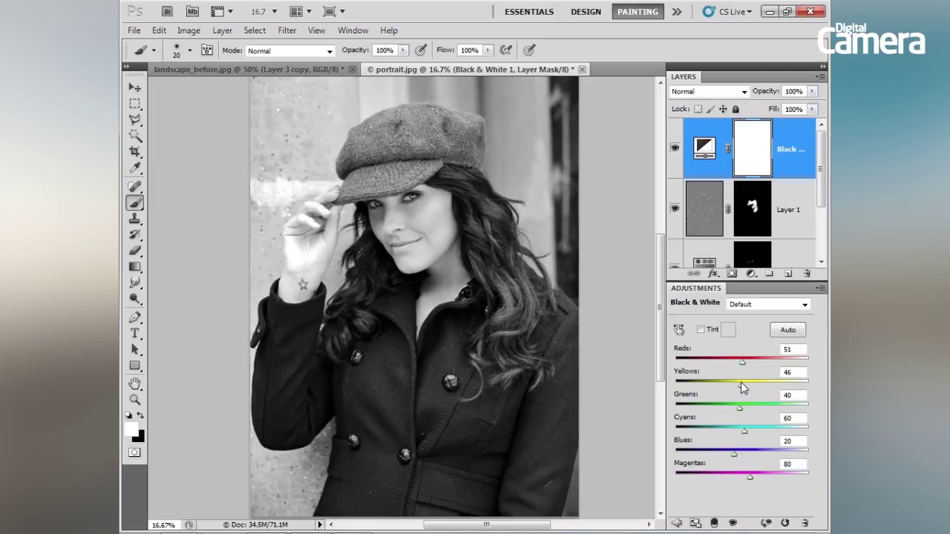
Fine-tune the black and white tones directly on the image, bringing Reds to 50 and Yellows to 47
{"action": "left_click", "coordinate": [678, 331]}
{"action": "left_click_drag", "start_coordinate": [412, 142], "coordinate": [419, 135]}
{"action": "mouse_move", "coordinate": [438, 349]}
{"action": "left_mouse_down"}
{"action": "mouse_move", "coordinate": [439, 363]}
{"action": "mouse_move", "coordinate": [465, 363]}
{"action": "mouse_move", "coordinate": [443, 361]}
{"action": "left_mouse_up"}
{"action": "left_click_drag", "start_coordinate": [523, 138], "coordinate": [514, 136]}
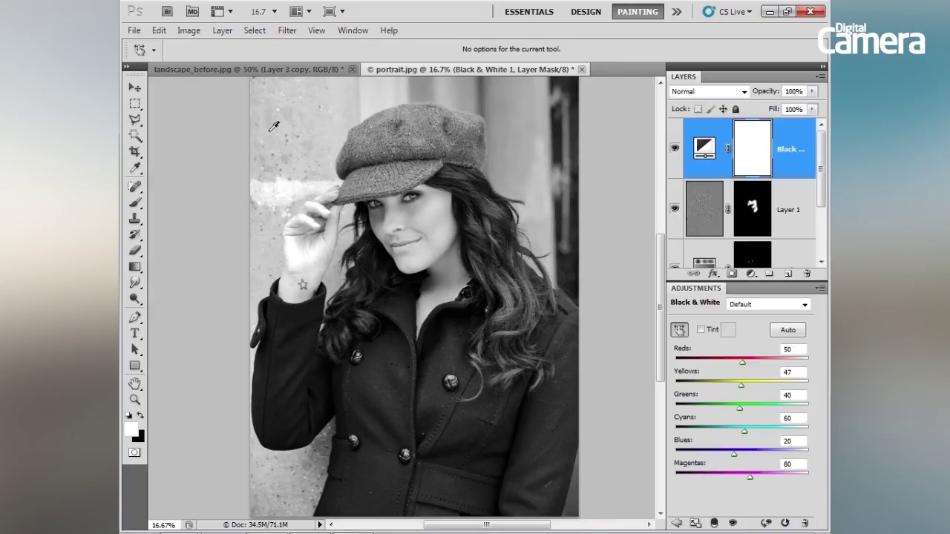
Paint black over the hat on the Black & White layer's mask with a 150 px brush to restore its red colour
{"action": "left_click", "coordinate": [135, 201]}
{"action": "left_click", "coordinate": [140, 416]}
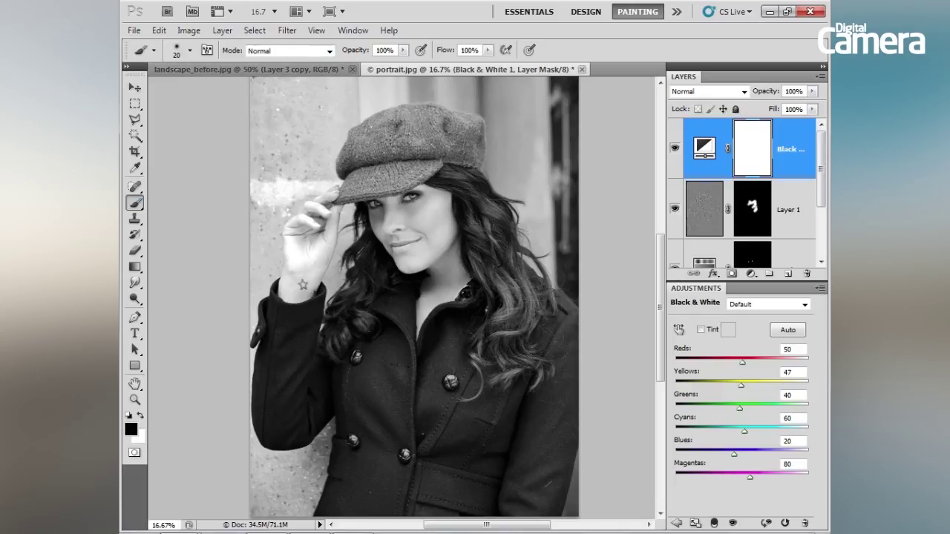
{"action": "scroll", "coordinate": [385, 164], "scroll_direction": "up", "scroll_amount": 2}
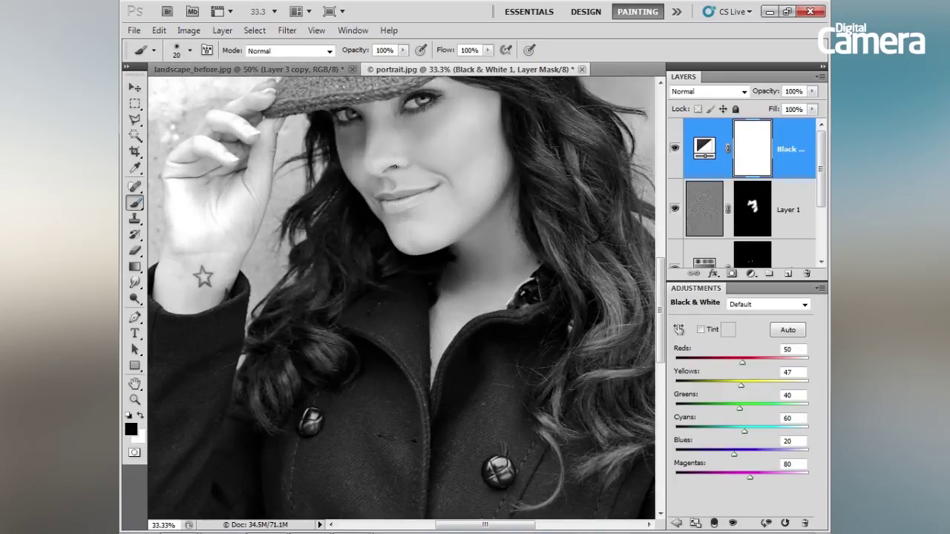
{"action": "left_click_drag", "start_coordinate": [416, 274], "coordinate": [426, 394]}
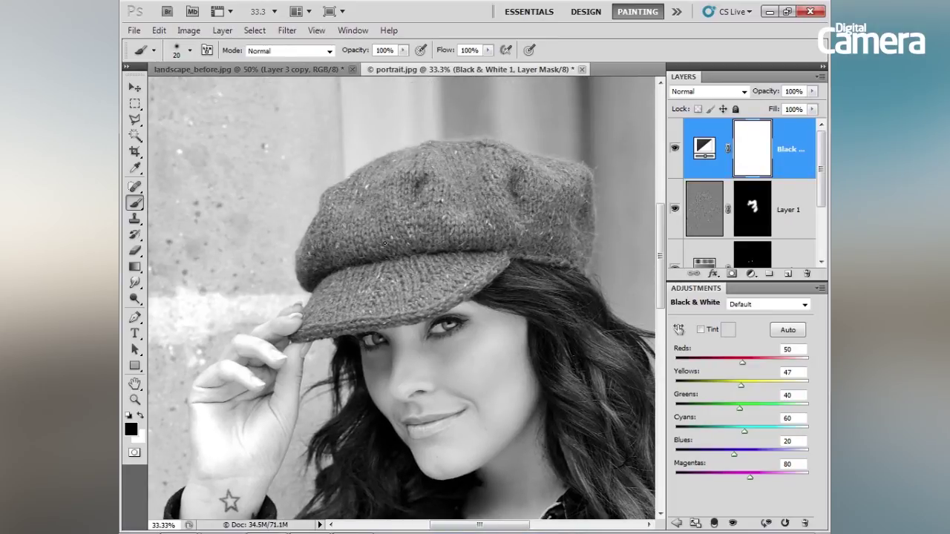
{"action": "key", "text": "bracketright"}
{"action": "key", "text": "bracketright"}
{"action": "mouse_move", "coordinate": [367, 202]}
{"action": "left_mouse_down"}
{"action": "mouse_move", "coordinate": [330, 312]}
{"action": "mouse_move", "coordinate": [399, 281]}
{"action": "mouse_move", "coordinate": [405, 243]}
{"action": "mouse_move", "coordinate": [444, 237]}
{"action": "mouse_move", "coordinate": [433, 265]}
{"action": "mouse_move", "coordinate": [448, 221]}
{"action": "mouse_move", "coordinate": [417, 220]}
{"action": "mouse_move", "coordinate": [458, 213]}
{"action": "mouse_move", "coordinate": [445, 201]}
{"action": "mouse_move", "coordinate": [430, 215]}
{"action": "mouse_move", "coordinate": [414, 190]}
{"action": "mouse_move", "coordinate": [400, 216]}
{"action": "mouse_move", "coordinate": [385, 224]}
{"action": "mouse_move", "coordinate": [381, 213]}
{"action": "mouse_move", "coordinate": [419, 189]}
{"action": "mouse_move", "coordinate": [443, 193]}
{"action": "mouse_move", "coordinate": [438, 181]}
{"action": "mouse_move", "coordinate": [488, 208]}
{"action": "mouse_move", "coordinate": [474, 193]}
{"action": "mouse_move", "coordinate": [485, 177]}
{"action": "mouse_move", "coordinate": [536, 187]}
{"action": "mouse_move", "coordinate": [574, 178]}
{"action": "mouse_move", "coordinate": [581, 243]}
{"action": "mouse_move", "coordinate": [557, 253]}
{"action": "mouse_move", "coordinate": [500, 235]}
{"action": "mouse_move", "coordinate": [480, 256]}
{"action": "mouse_move", "coordinate": [465, 246]}
{"action": "mouse_move", "coordinate": [457, 272]}
{"action": "mouse_move", "coordinate": [469, 276]}
{"action": "mouse_move", "coordinate": [490, 260]}
{"action": "mouse_move", "coordinate": [427, 303]}
{"action": "mouse_move", "coordinate": [436, 298]}
{"action": "mouse_move", "coordinate": [398, 307]}
{"action": "mouse_move", "coordinate": [397, 294]}
{"action": "mouse_move", "coordinate": [361, 298]}
{"action": "mouse_move", "coordinate": [320, 324]}
{"action": "mouse_move", "coordinate": [328, 293]}
{"action": "mouse_move", "coordinate": [310, 268]}
{"action": "mouse_move", "coordinate": [339, 220]}
{"action": "mouse_move", "coordinate": [337, 202]}
{"action": "mouse_move", "coordinate": [370, 181]}
{"action": "mouse_move", "coordinate": [416, 157]}
{"action": "mouse_move", "coordinate": [510, 158]}
{"action": "mouse_move", "coordinate": [573, 182]}
{"action": "left_mouse_up"}
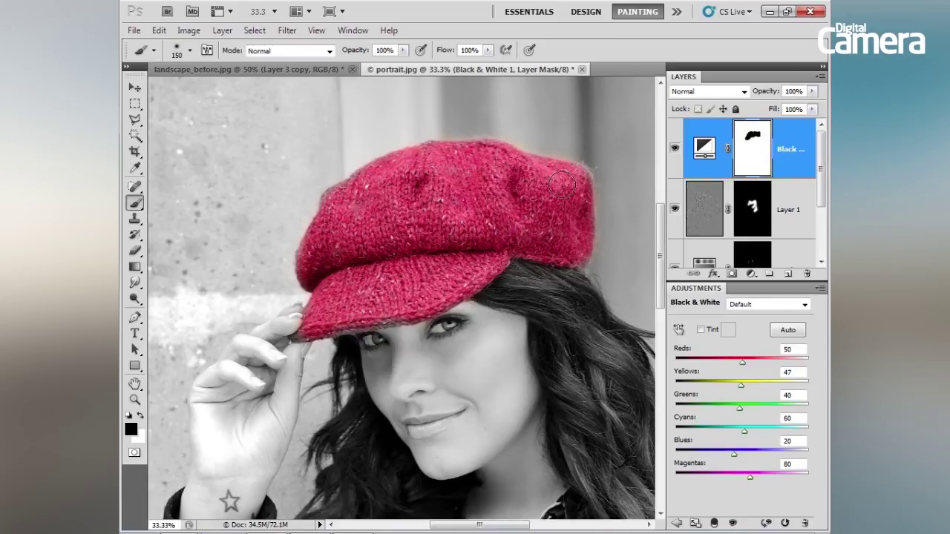
Lower the Black & White layer's opacity to 49% to bring back part of the surrounding colour
{"action": "left_click", "coordinate": [704, 148]}
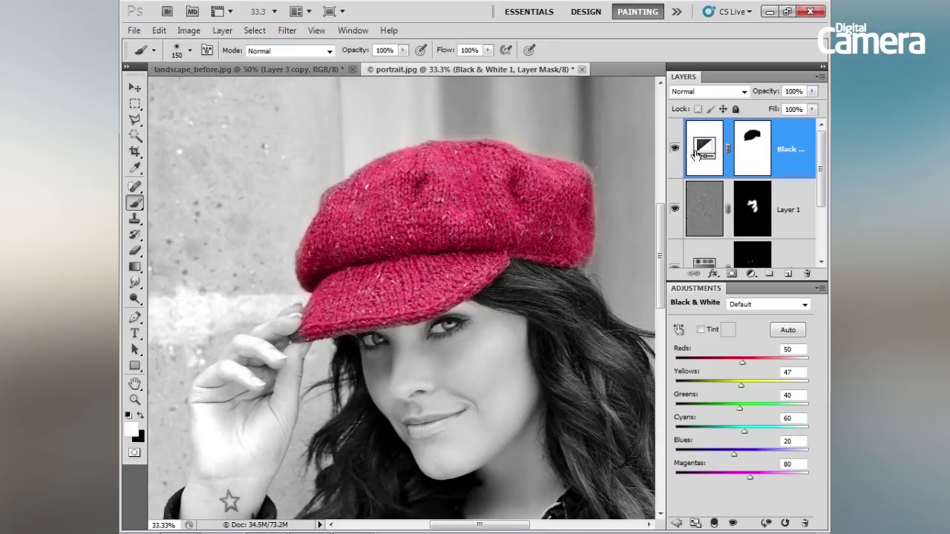
{"action": "left_click_drag", "start_coordinate": [765, 90], "coordinate": [733, 101]}
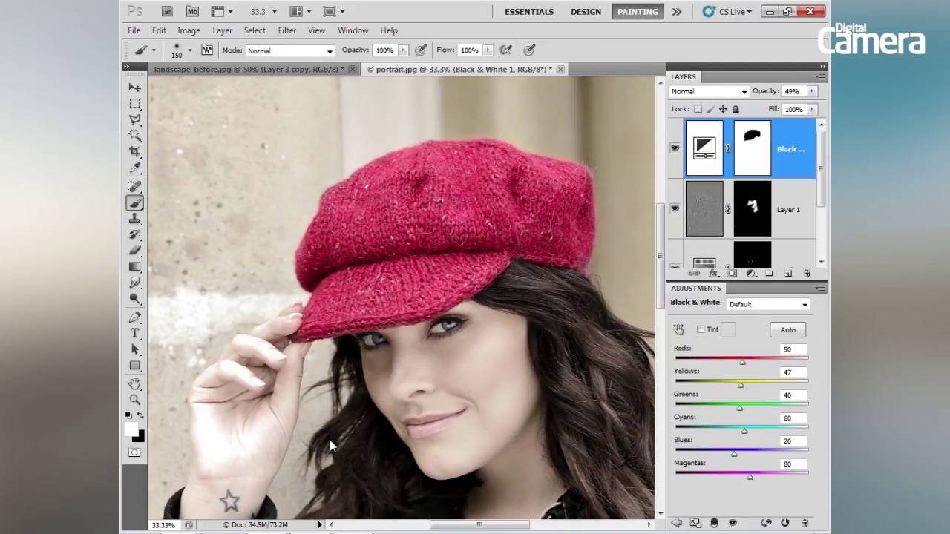
{"action": "key", "text": "ctrl+minus"}
{"action": "scroll", "coordinate": [430, 312], "scroll_direction": "down", "scroll_amount": 2}
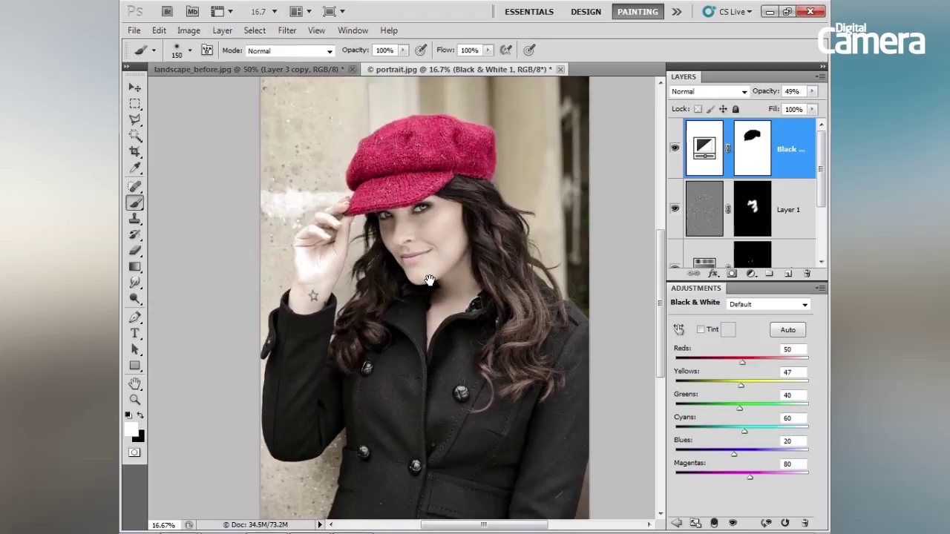
Draw an open curved Pen path from the coat sleeve across the coat and hair to above the hat
{"action": "left_click", "coordinate": [134, 318]}
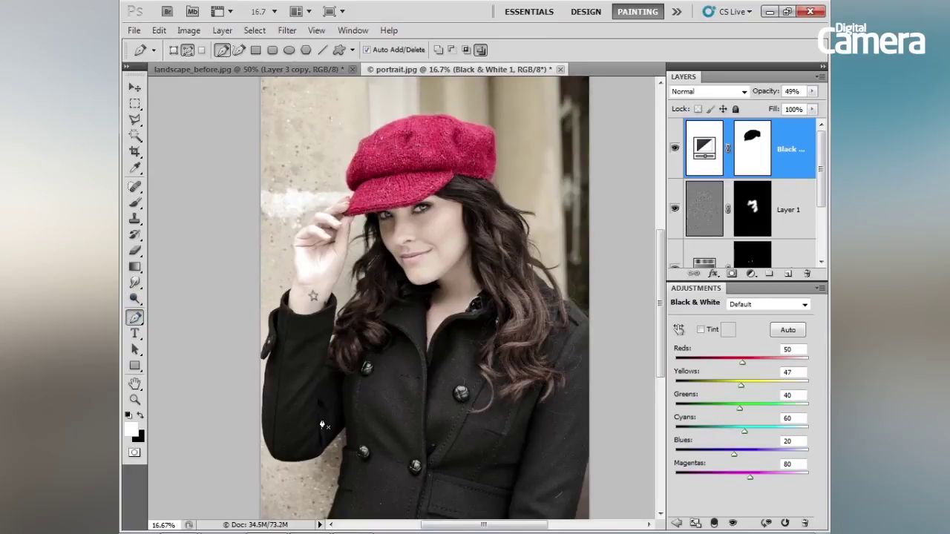
{"action": "left_click", "coordinate": [294, 384]}
{"action": "left_click_drag", "start_coordinate": [380, 443], "coordinate": [457, 375]}
{"action": "left_click_drag", "start_coordinate": [543, 321], "coordinate": [450, 227]}
{"action": "left_click_drag", "start_coordinate": [520, 205], "coordinate": [553, 186]}
{"action": "left_click_drag", "start_coordinate": [521, 134], "coordinate": [471, 96]}
{"action": "left_click", "coordinate": [439, 92]}
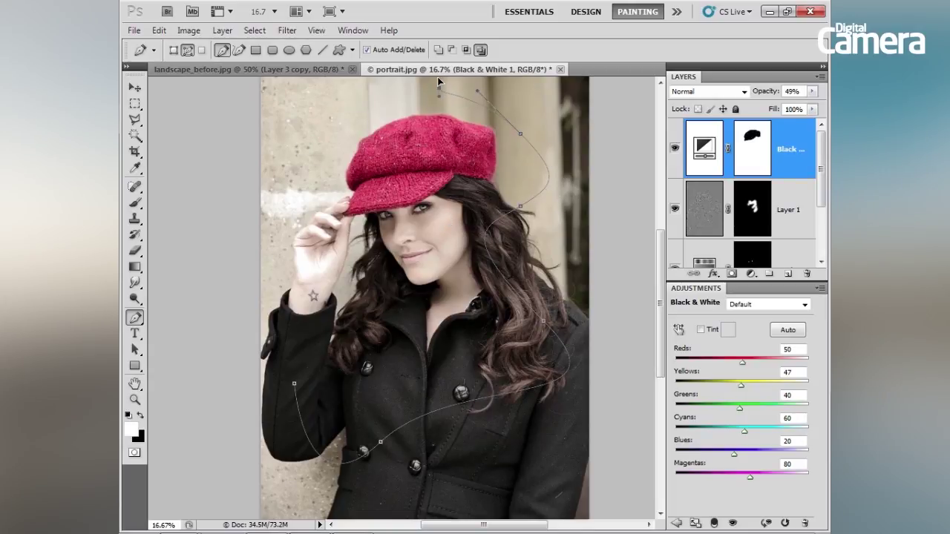
{"action": "scroll", "coordinate": [423, 110], "scroll_direction": "up", "scroll_amount": 2}
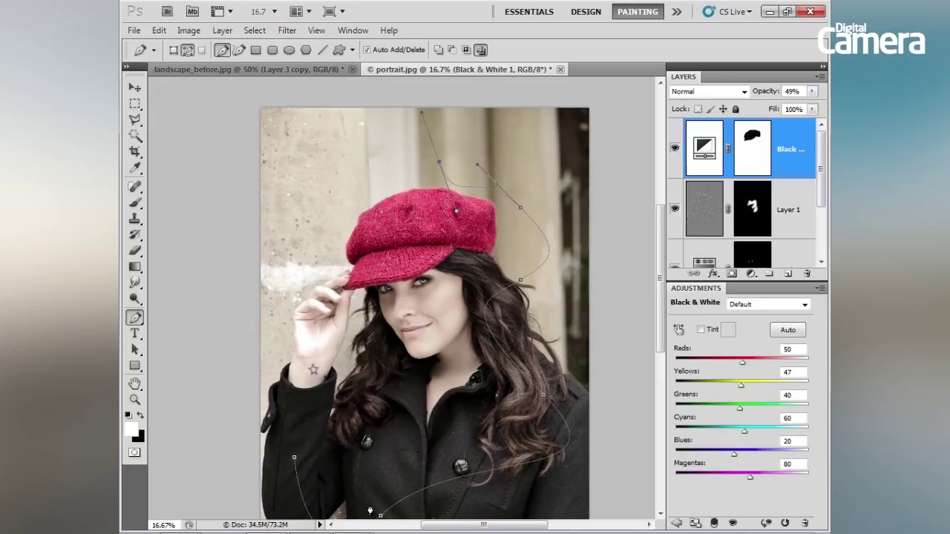
Add a new empty layer on top and reduce the brush size to 25 px
{"action": "left_click", "coordinate": [134, 202]}
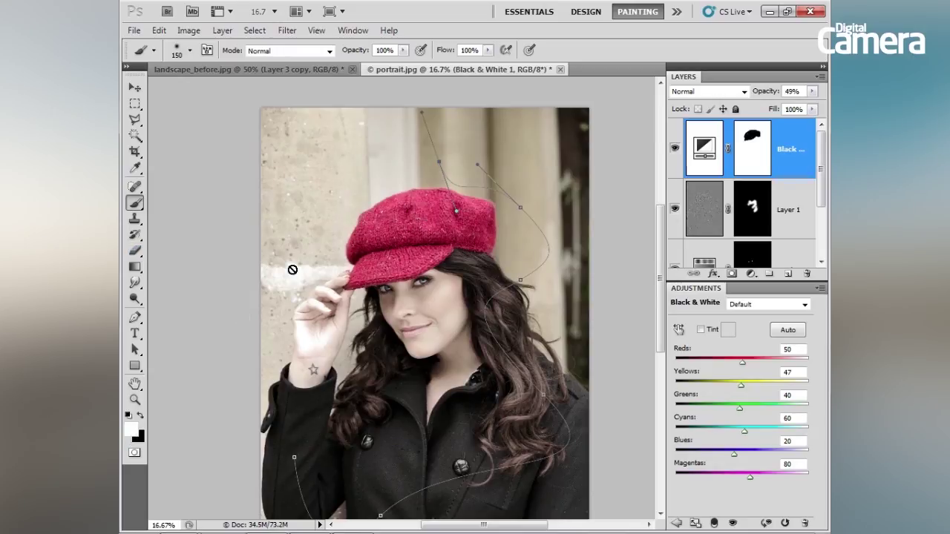
{"action": "left_click", "coordinate": [788, 273]}
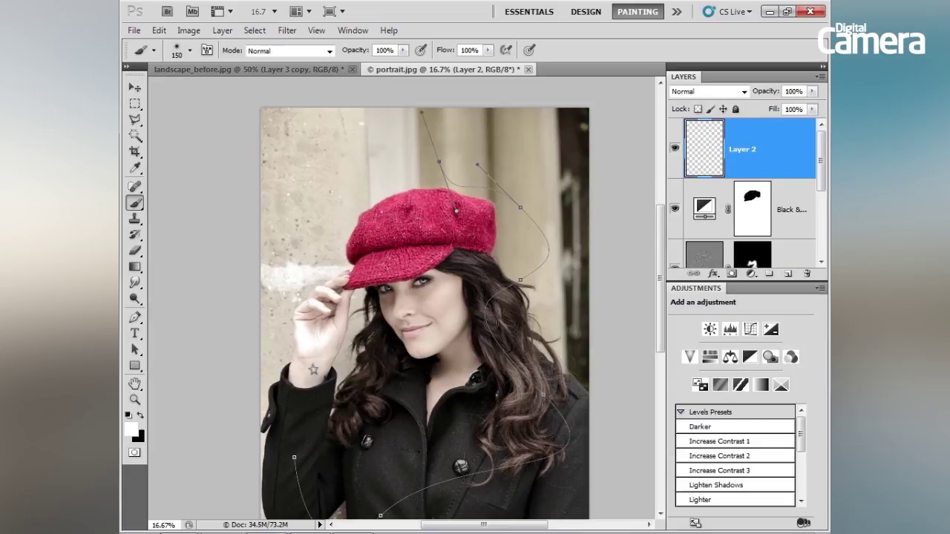
{"action": "key", "text": "bracketleft"}
{"action": "key", "text": "bracketleft"}
{"action": "key", "text": "bracketleft"}
Try stroking the path with the Brush and Simulate Pressure enabled, and undo the stroke
{"action": "left_click", "coordinate": [134, 317]}
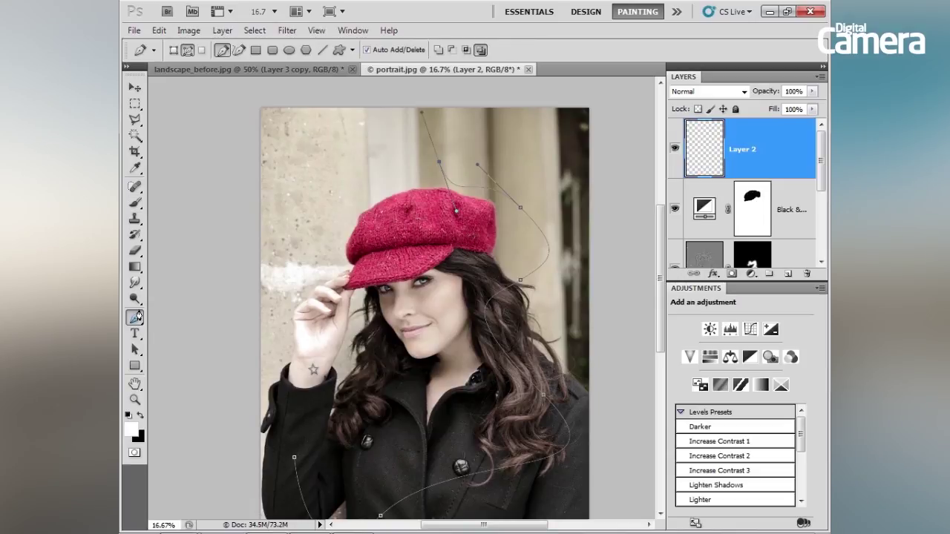
{"action": "right_click", "coordinate": [528, 253]}
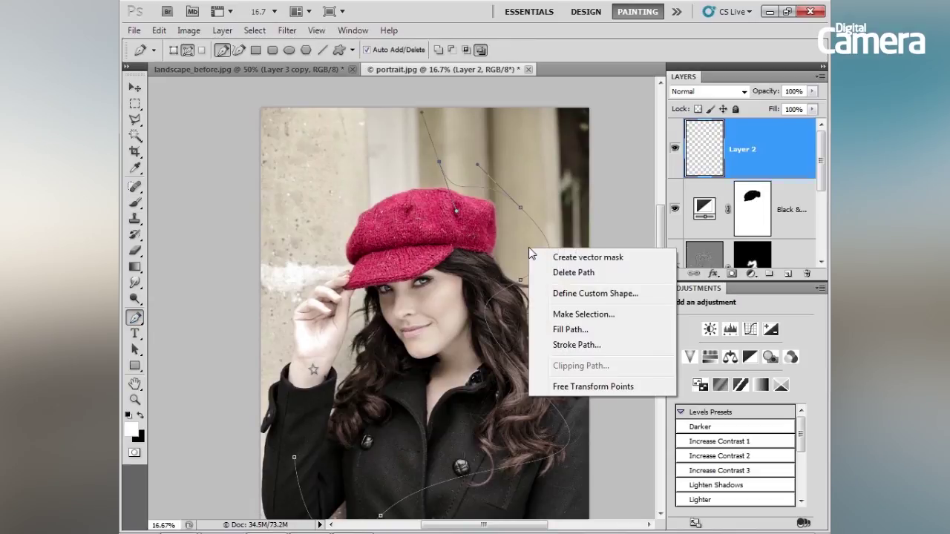
{"action": "left_click", "coordinate": [590, 346]}
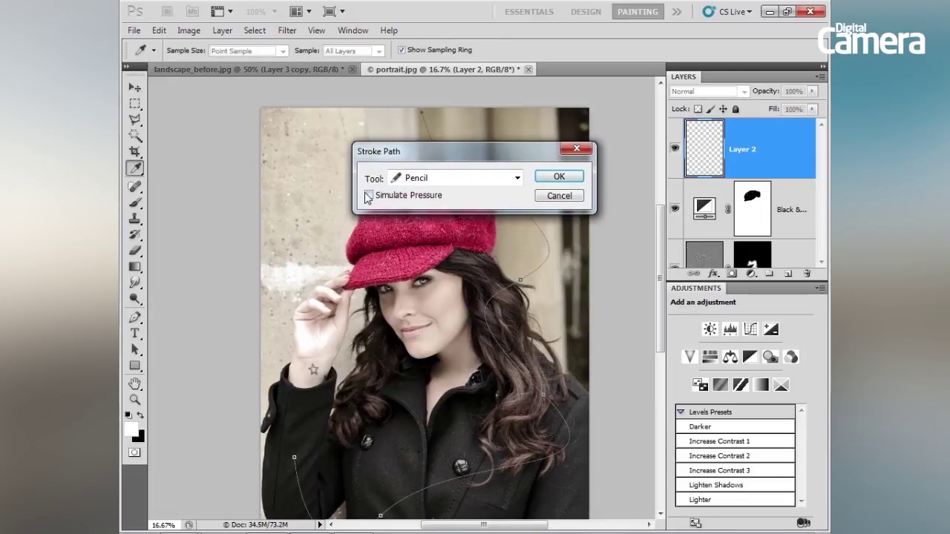
{"action": "left_click", "coordinate": [437, 179]}
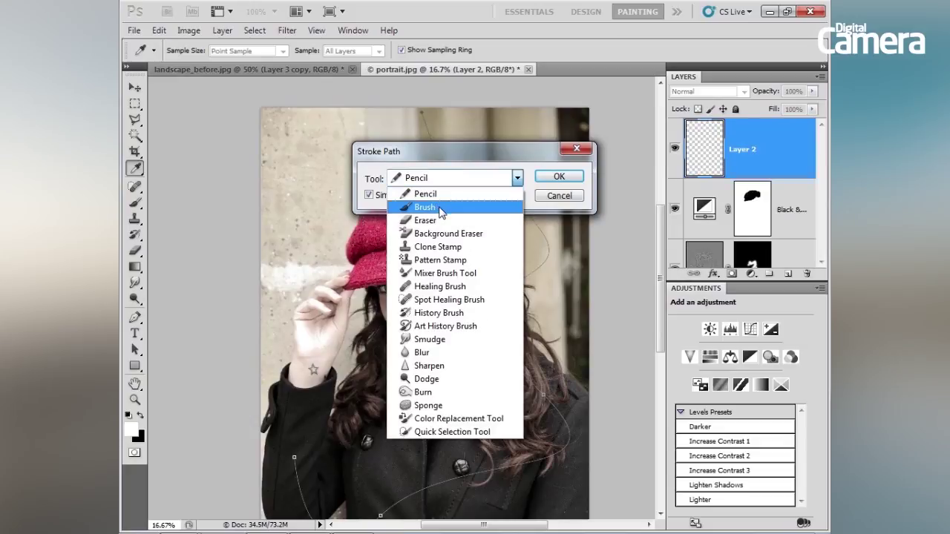
{"action": "left_click", "coordinate": [439, 208]}
{"action": "left_click", "coordinate": [555, 177]}
{"action": "key", "text": "p"}
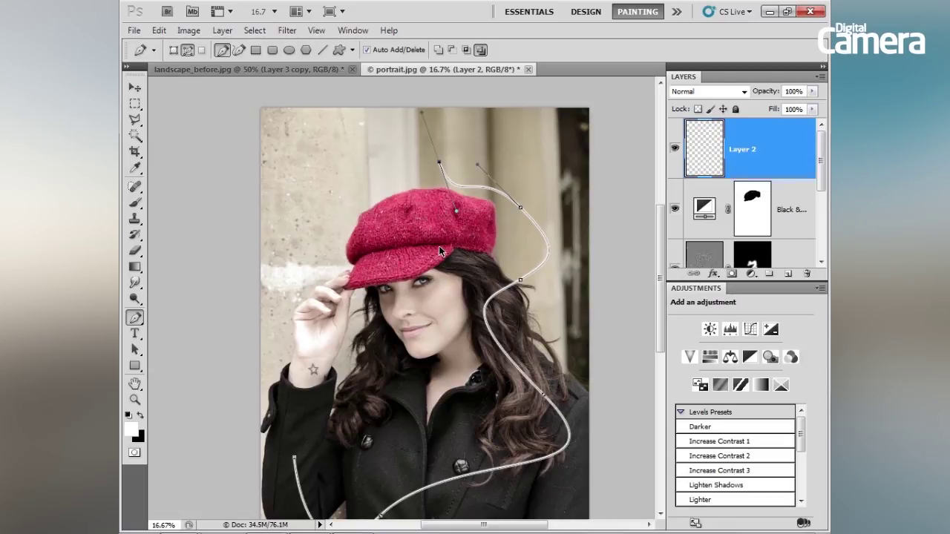
{"action": "key", "text": "ctrl+z"}
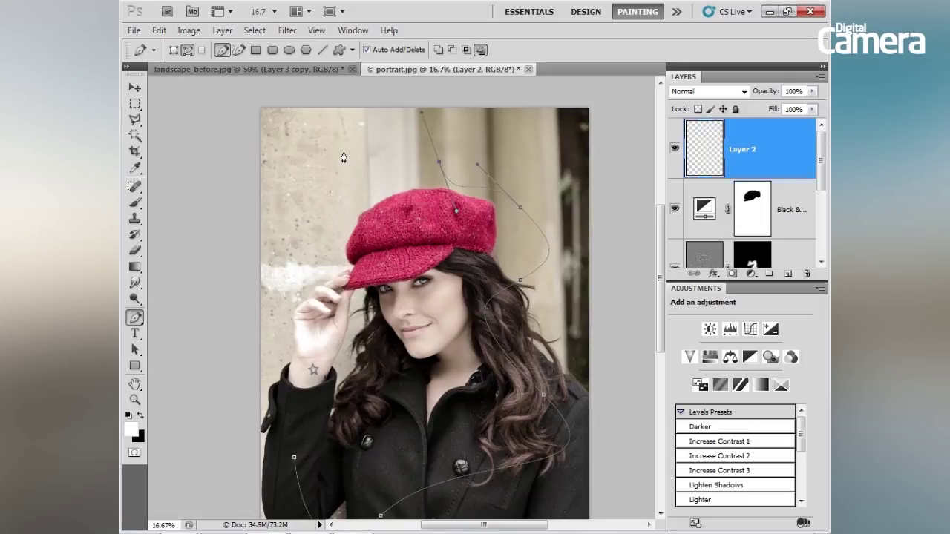
Enable pressure-controlled size for the Brush and stroke the curved path with the Brush and Simulate Pressure
{"action": "left_click", "coordinate": [134, 201]}
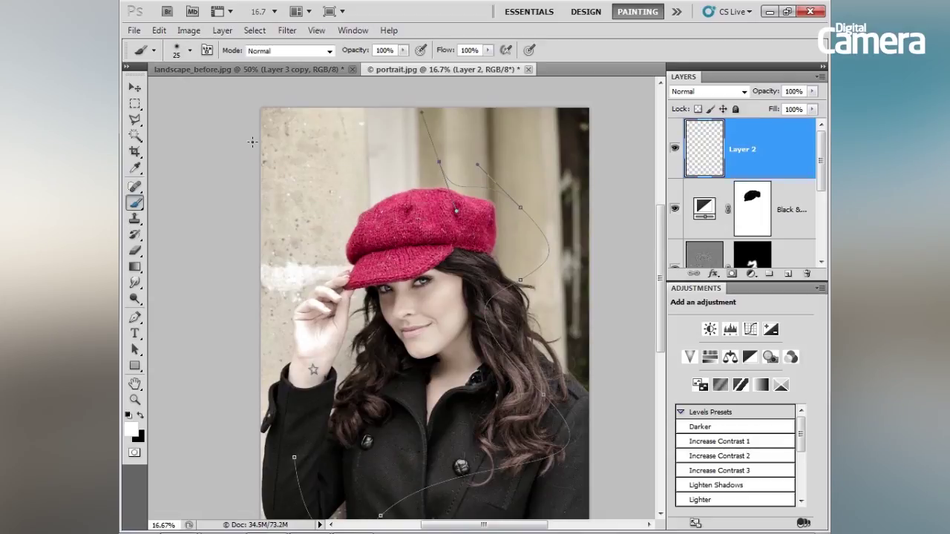
{"action": "left_click", "coordinate": [528, 51]}
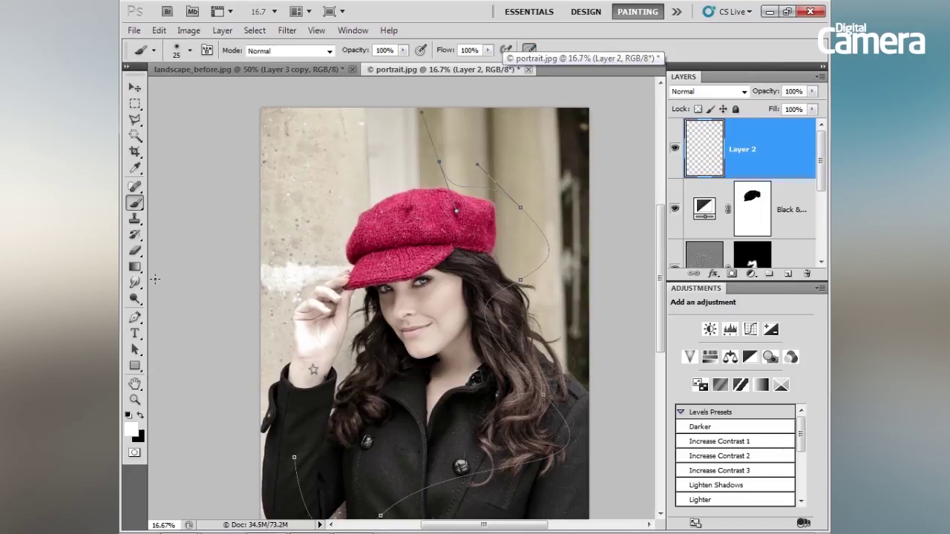
{"action": "left_click", "coordinate": [134, 317]}
{"action": "right_click", "coordinate": [516, 266]}
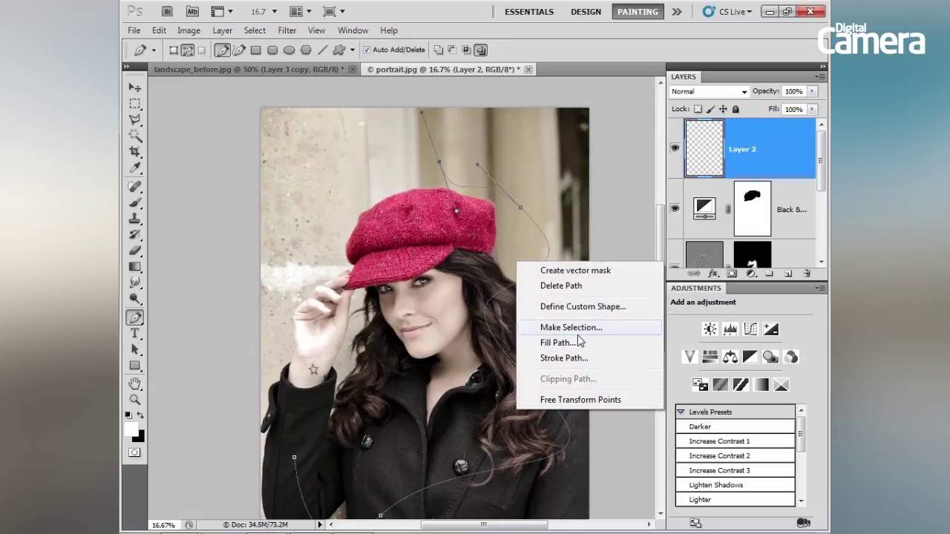
{"action": "left_click", "coordinate": [564, 358]}
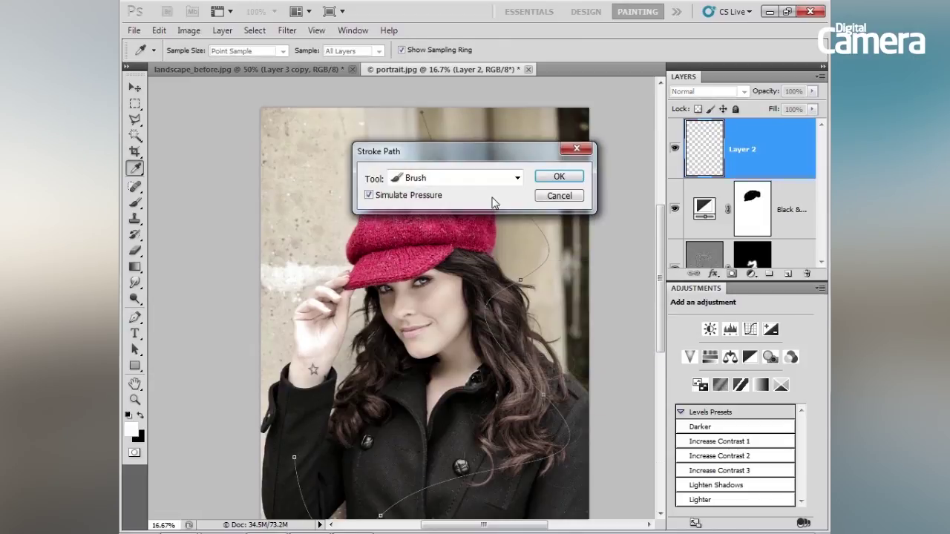
{"action": "left_click", "coordinate": [563, 177]}
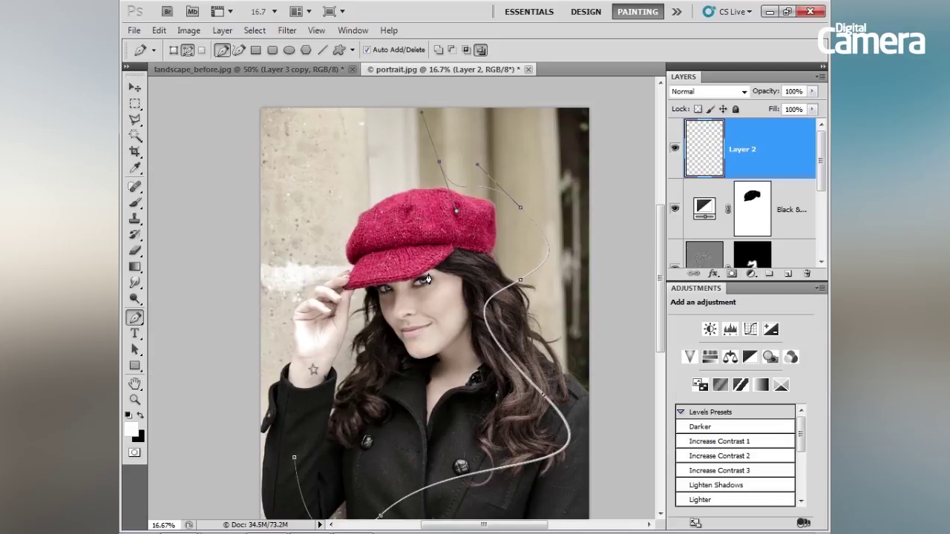
{"action": "scroll", "coordinate": [461, 368], "scroll_direction": "down", "scroll_amount": 5}
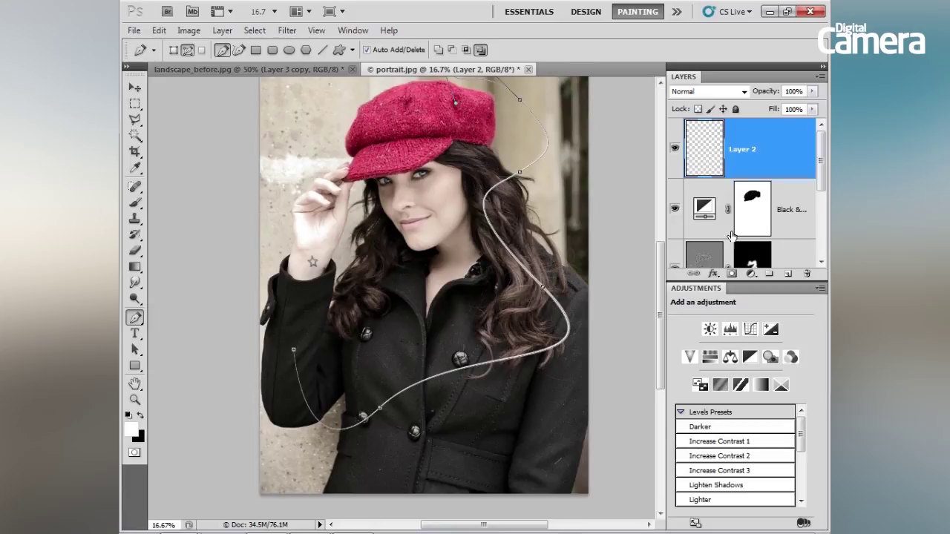
Show the Paths panel, deselect the work path to hide its outline, and dock the panel beside Adjustments
{"action": "left_click", "coordinate": [353, 30]}
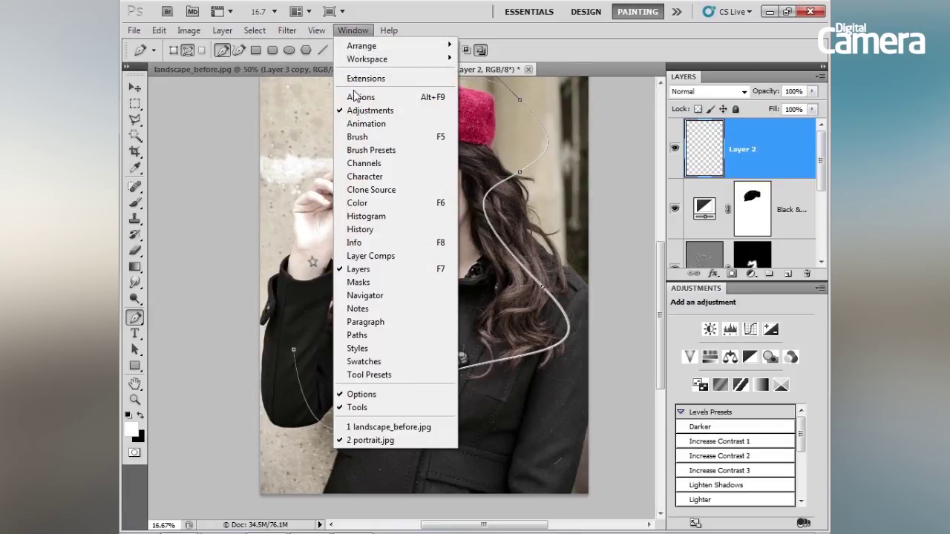
{"action": "left_click", "coordinate": [360, 335]}
{"action": "left_click", "coordinate": [329, 185]}
{"action": "left_click_drag", "start_coordinate": [288, 130], "coordinate": [740, 300]}
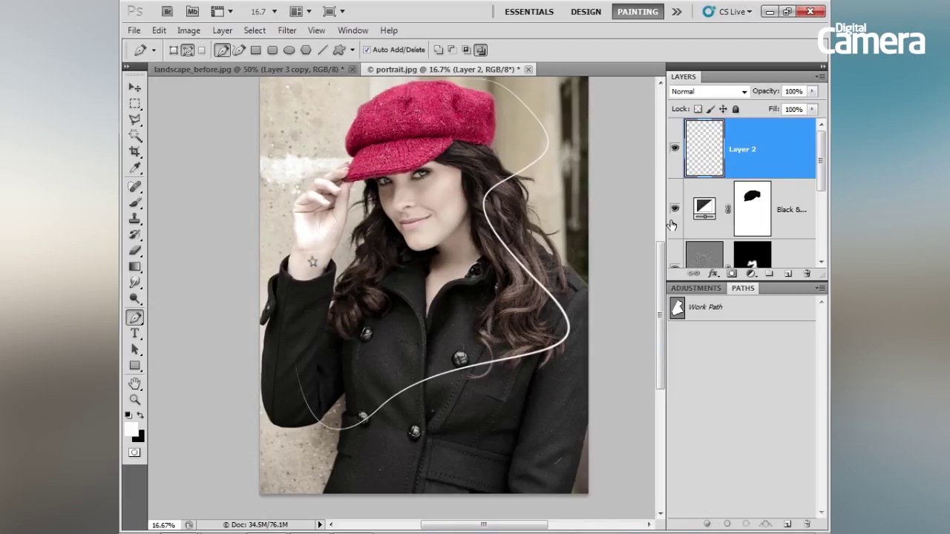
Add an Outer Glow effect to the stroked line's layer and set the glow colour to a light blue
{"action": "left_click", "coordinate": [712, 275]}
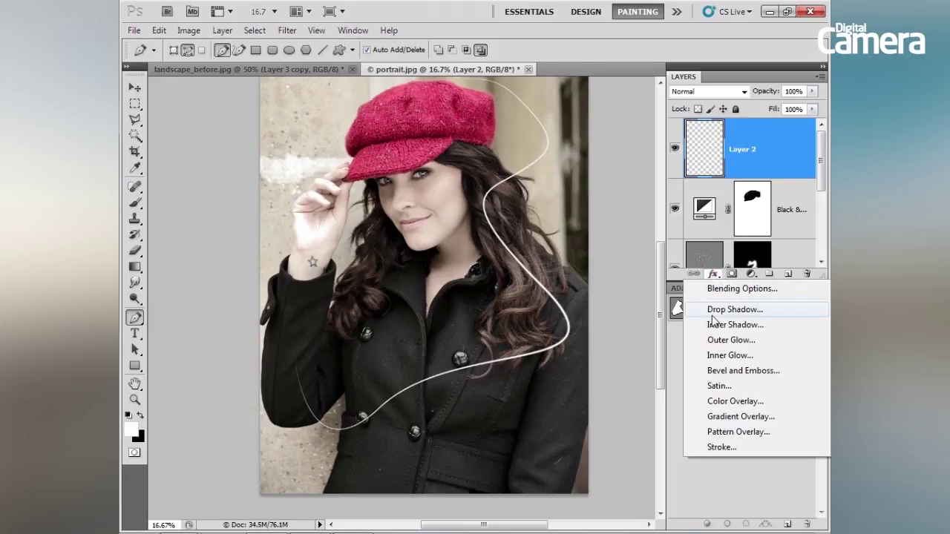
{"action": "left_click", "coordinate": [731, 343]}
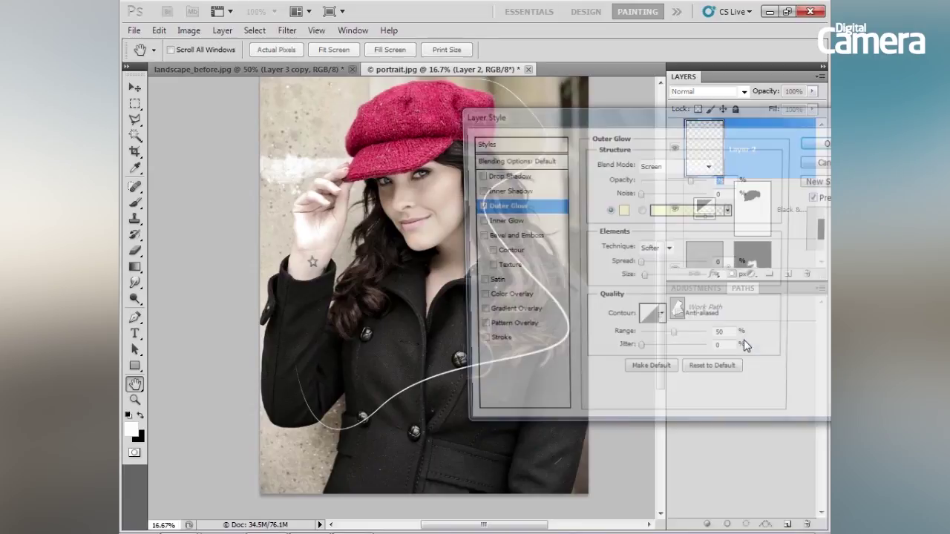
{"action": "left_click", "coordinate": [622, 211]}
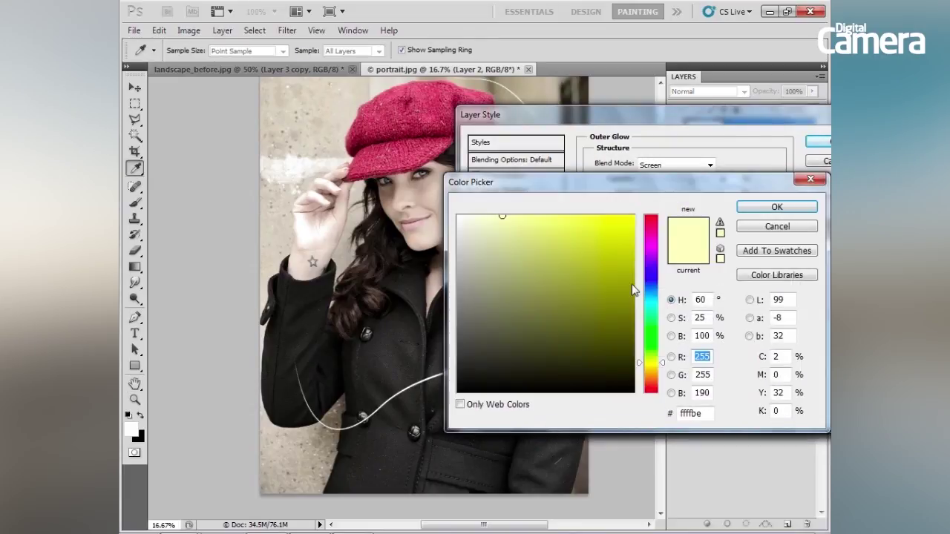
{"action": "left_click", "coordinate": [650, 231]}
{"action": "left_click_drag", "start_coordinate": [652, 289], "coordinate": [652, 289]}
{"action": "mouse_move", "coordinate": [567, 255]}
{"action": "left_mouse_down"}
{"action": "mouse_move", "coordinate": [572, 218]}
{"action": "mouse_move", "coordinate": [591, 220]}
{"action": "mouse_move", "coordinate": [569, 219]}
{"action": "left_mouse_up"}
{"action": "left_click", "coordinate": [775, 207]}
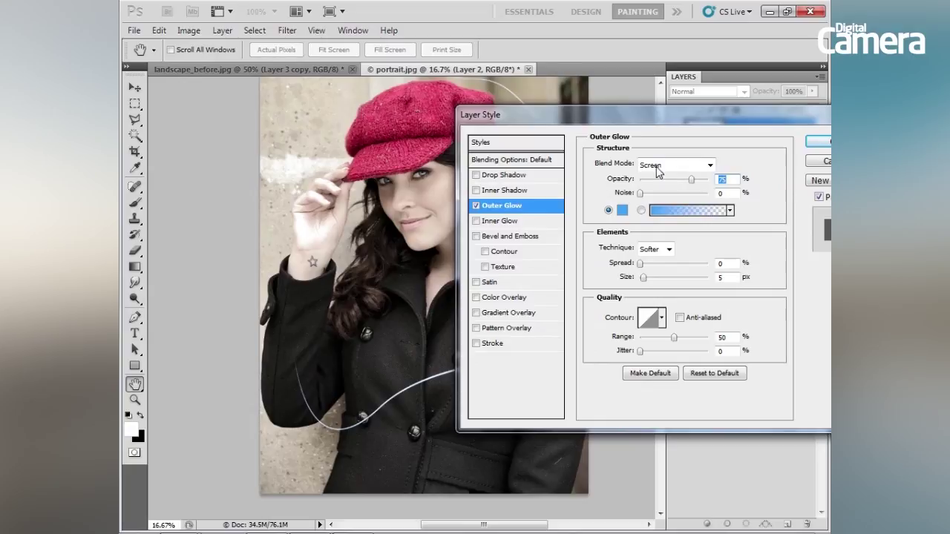
Set the Outer Glow's blend mode to Vivid Light and its size to 24 px, and apply the layer style
{"action": "left_click", "coordinate": [659, 166]}
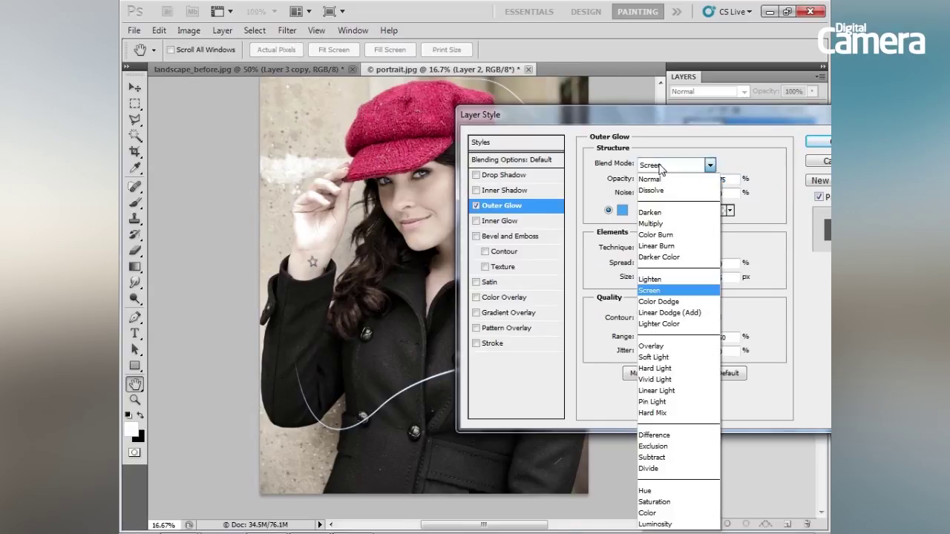
{"action": "left_click", "coordinate": [668, 380]}
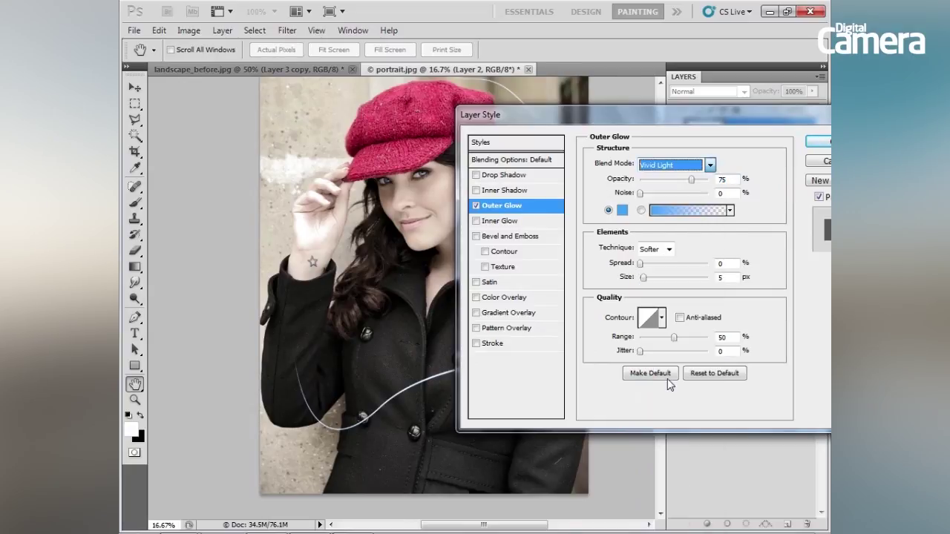
{"action": "left_click_drag", "start_coordinate": [645, 279], "coordinate": [651, 278]}
{"action": "left_click_drag", "start_coordinate": [590, 122], "coordinate": [184, 101]}
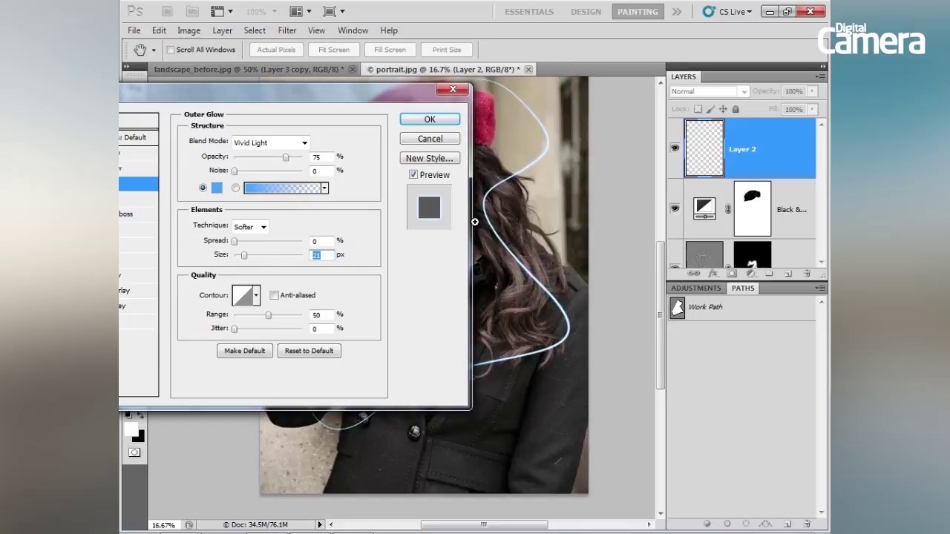
{"action": "key", "text": "ctrl+plus"}
{"action": "key", "text": "ctrl+plus"}
{"action": "mouse_move", "coordinate": [594, 202]}
{"action": "left_mouse_down"}
{"action": "mouse_move", "coordinate": [420, 346]}
{"action": "mouse_move", "coordinate": [400, 349]}
{"action": "left_mouse_up"}
{"action": "mouse_move", "coordinate": [244, 256]}
{"action": "left_mouse_down"}
{"action": "mouse_move", "coordinate": [265, 256]}
{"action": "mouse_move", "coordinate": [248, 262]}
{"action": "left_mouse_up"}
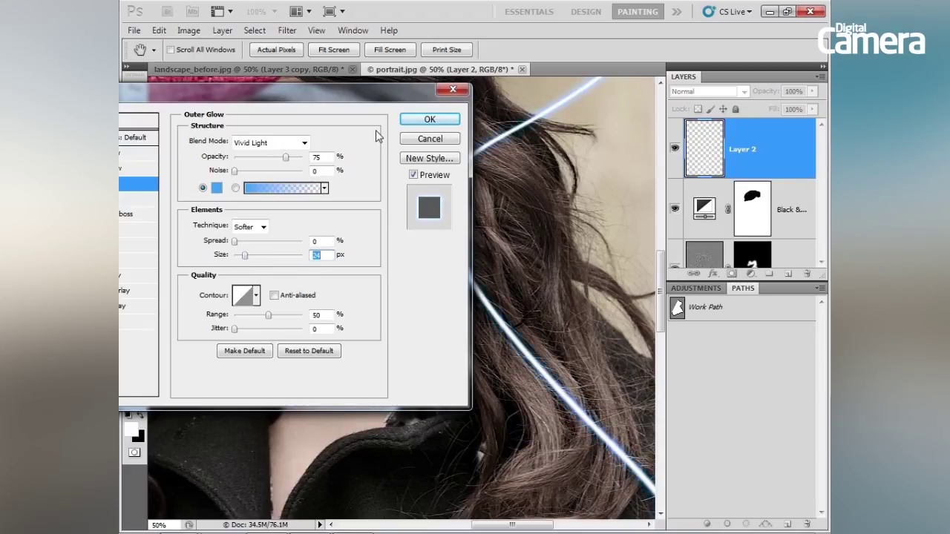
{"action": "left_click", "coordinate": [429, 119]}
{"action": "left_click_drag", "start_coordinate": [490, 133], "coordinate": [500, 258]}
{"action": "key", "text": "ctrl+minus"}
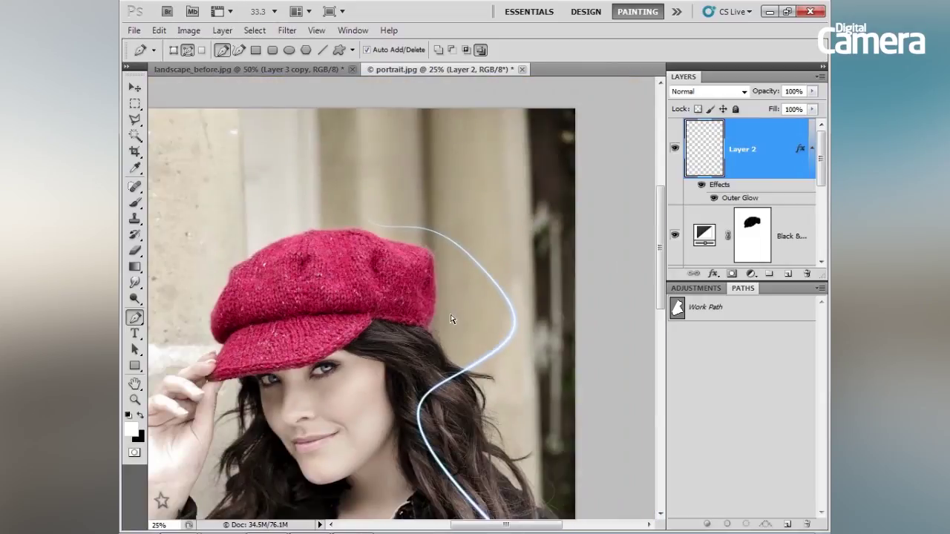
{"action": "left_click_drag", "start_coordinate": [447, 380], "coordinate": [491, 89]}
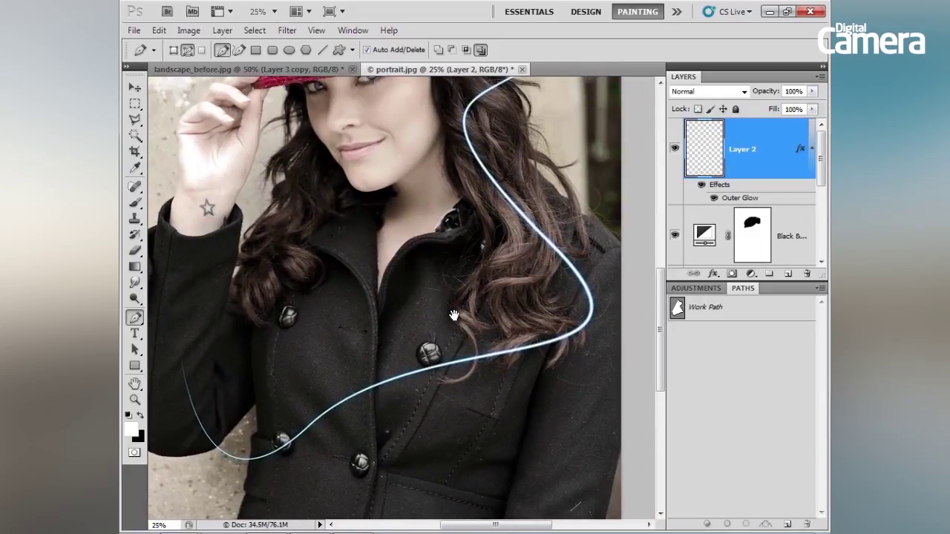
{"action": "key", "text": "ctrl+minus"}
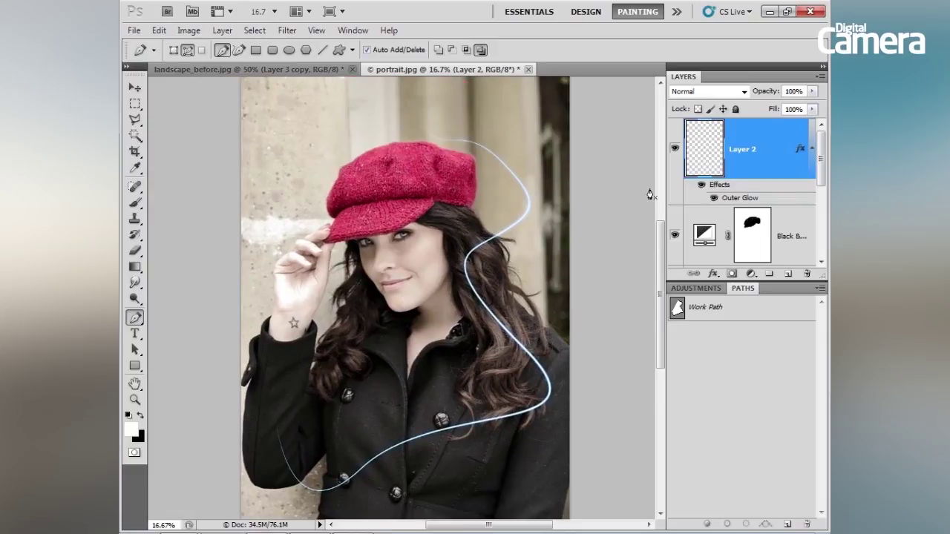